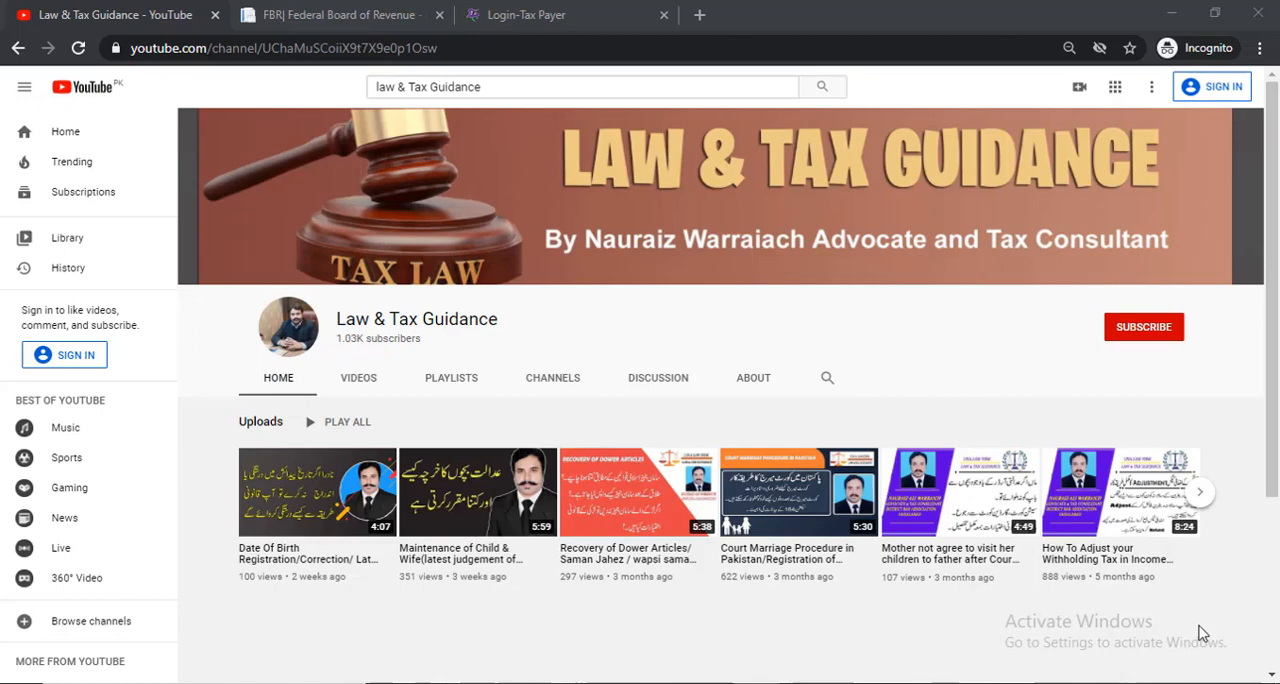
From the FBR website, log in to the Iris income tax portal with the taxpayer's registration number and password, skipping the bank account update
click(281, 12)
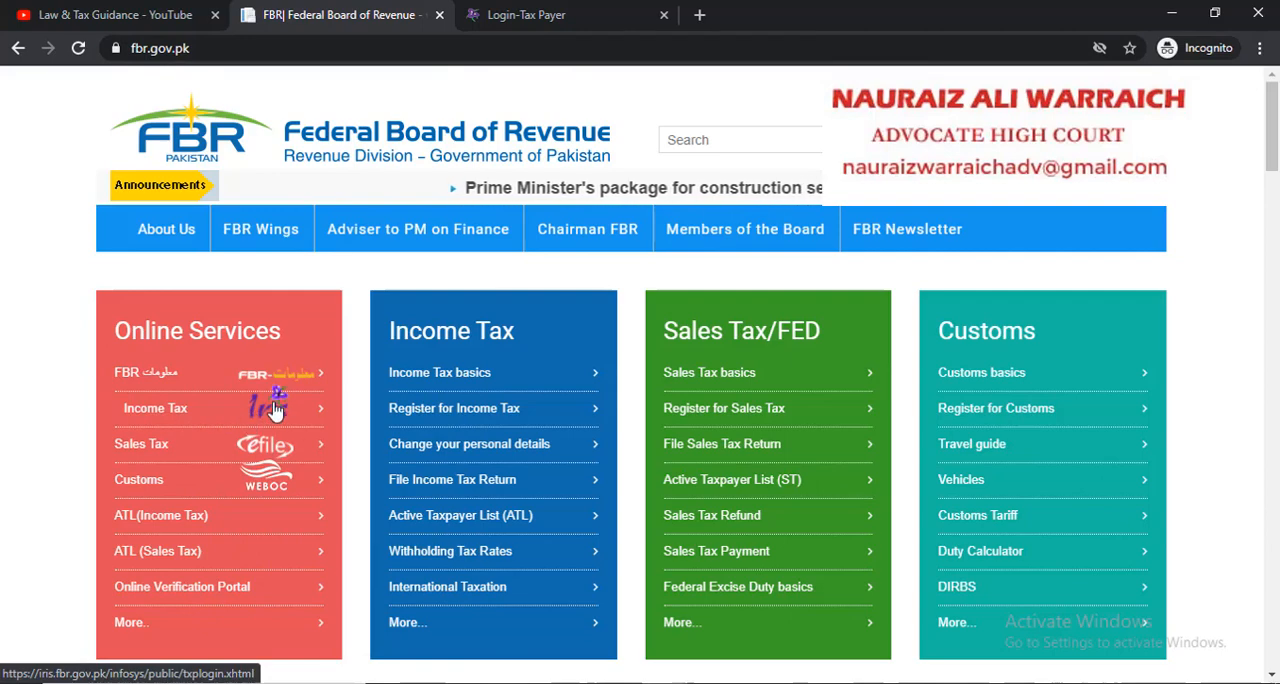
click(230, 418)
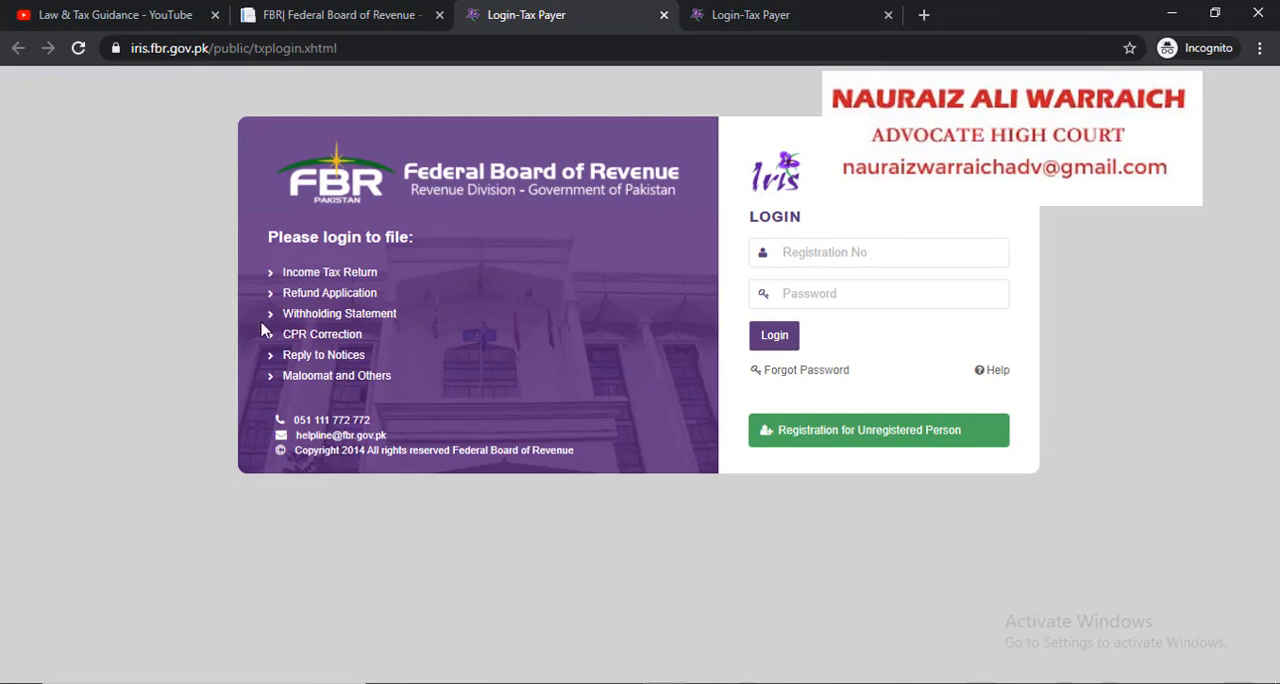
click(834, 252)
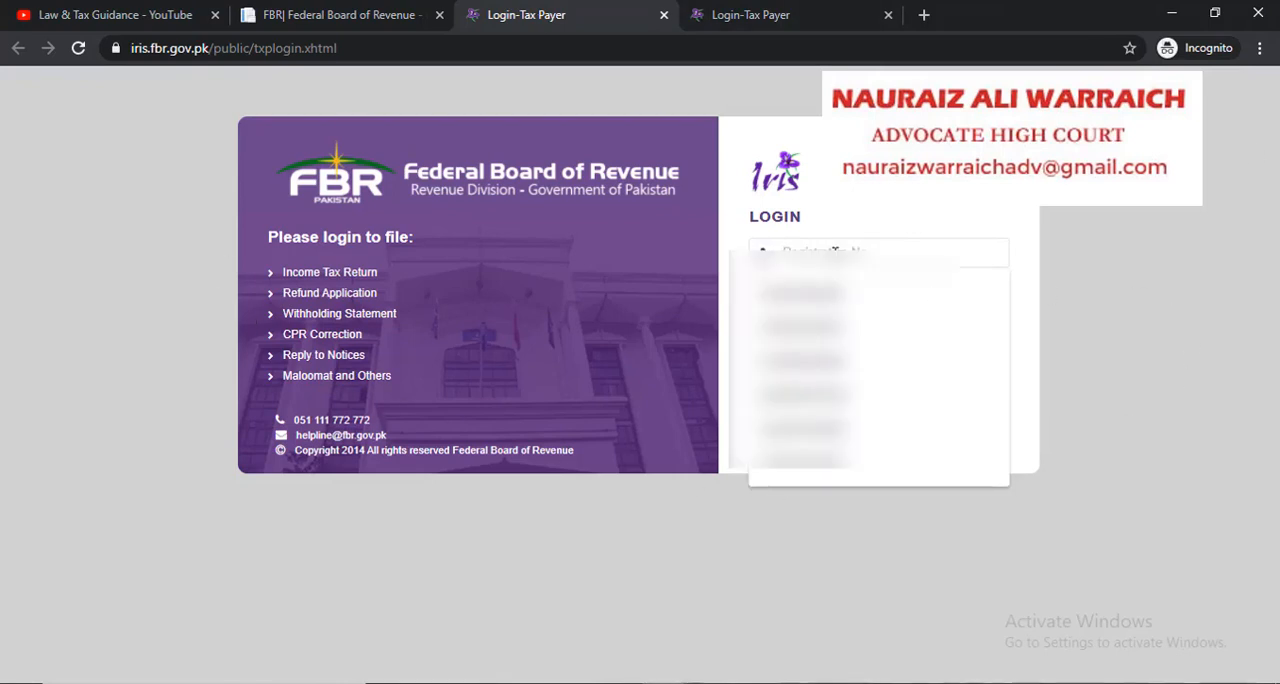
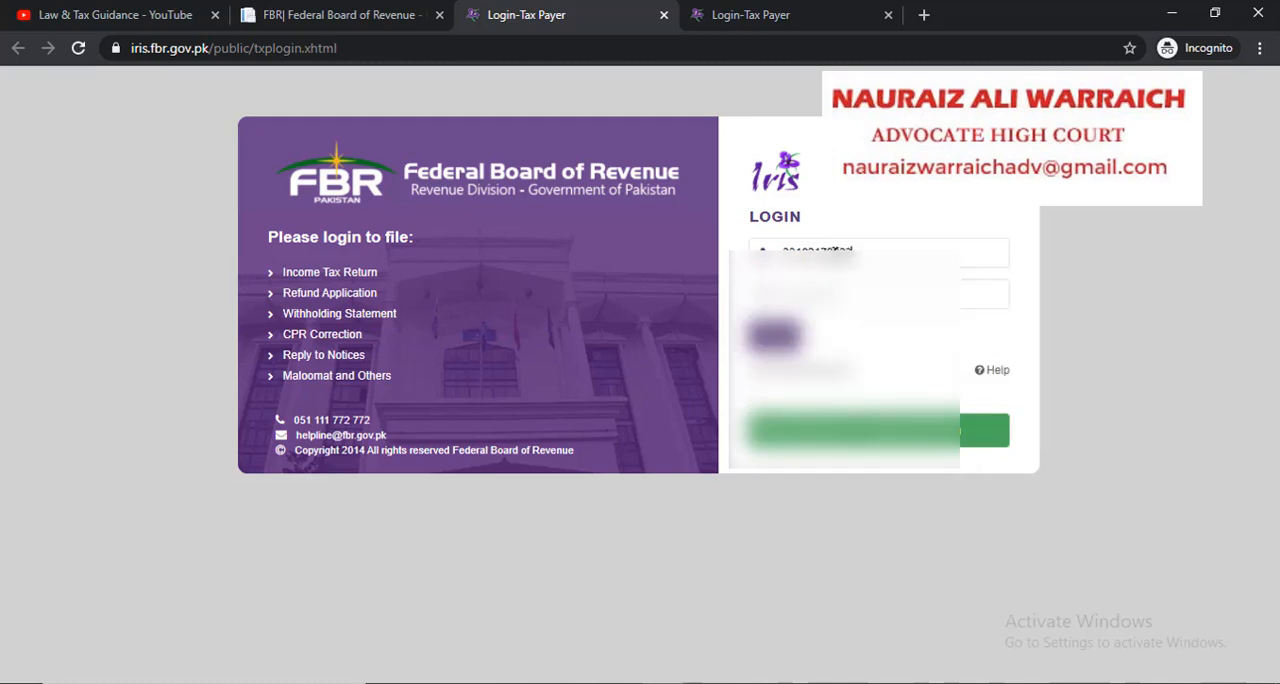
key(Return)
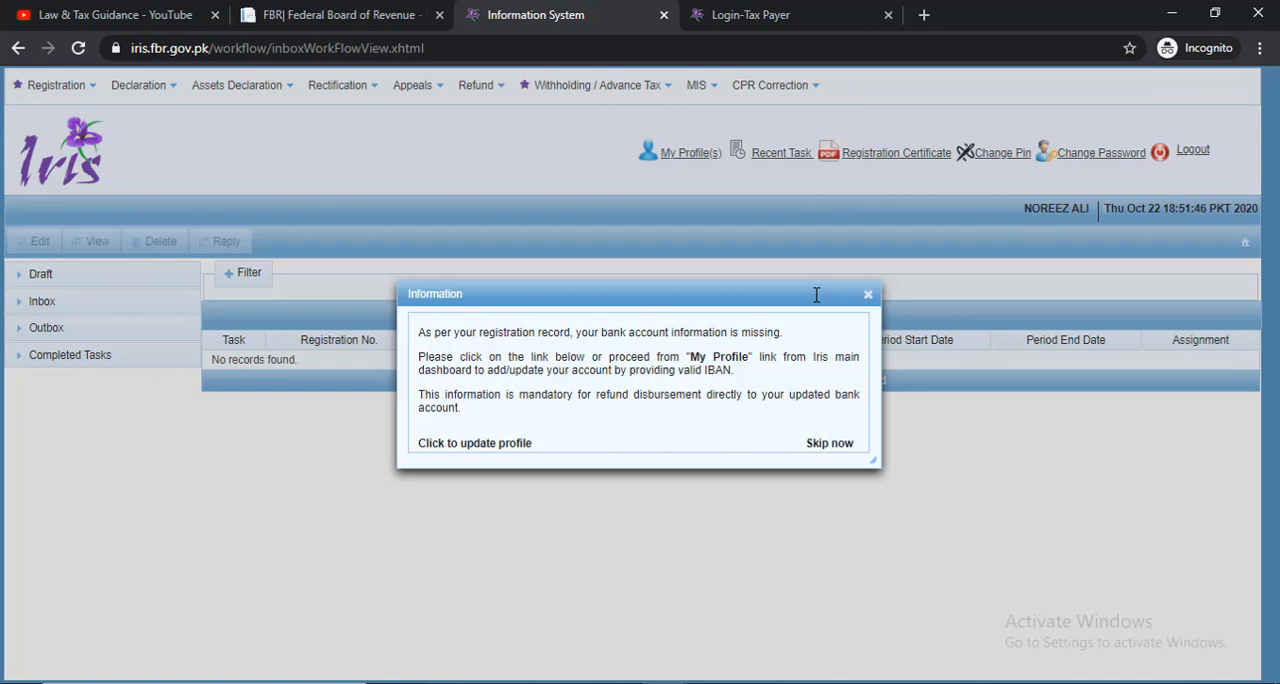
click(814, 447)
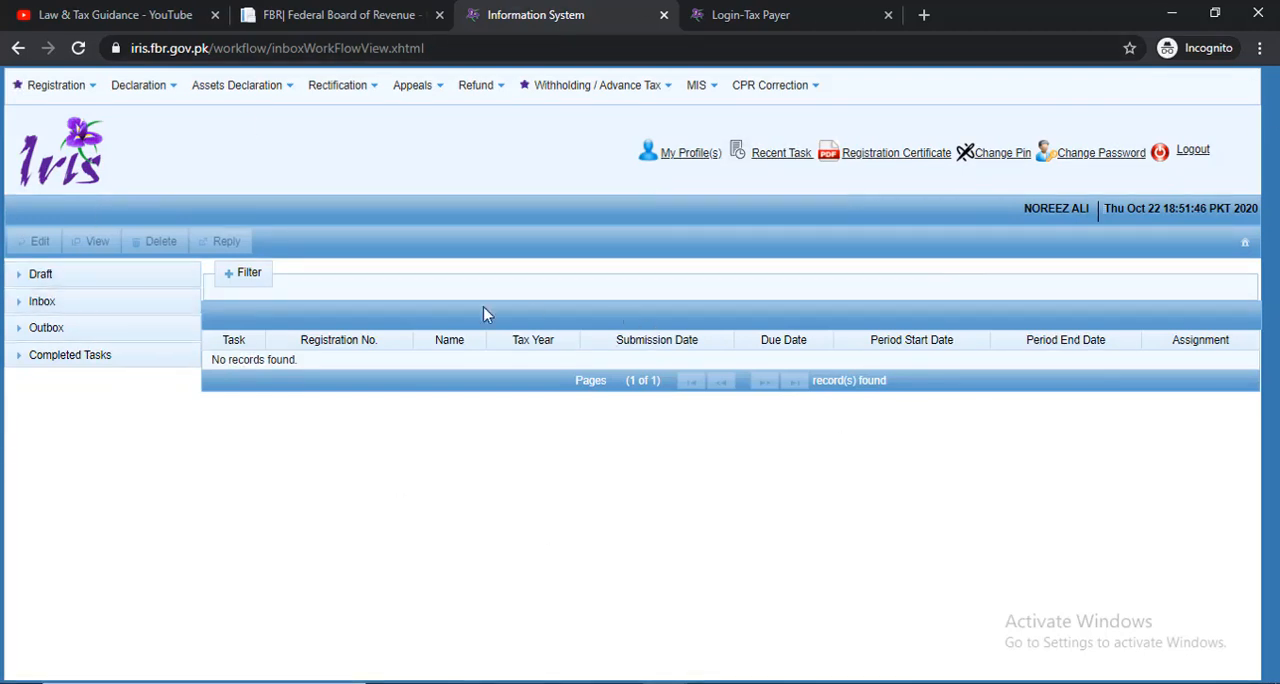
click(125, 88)
click(325, 230)
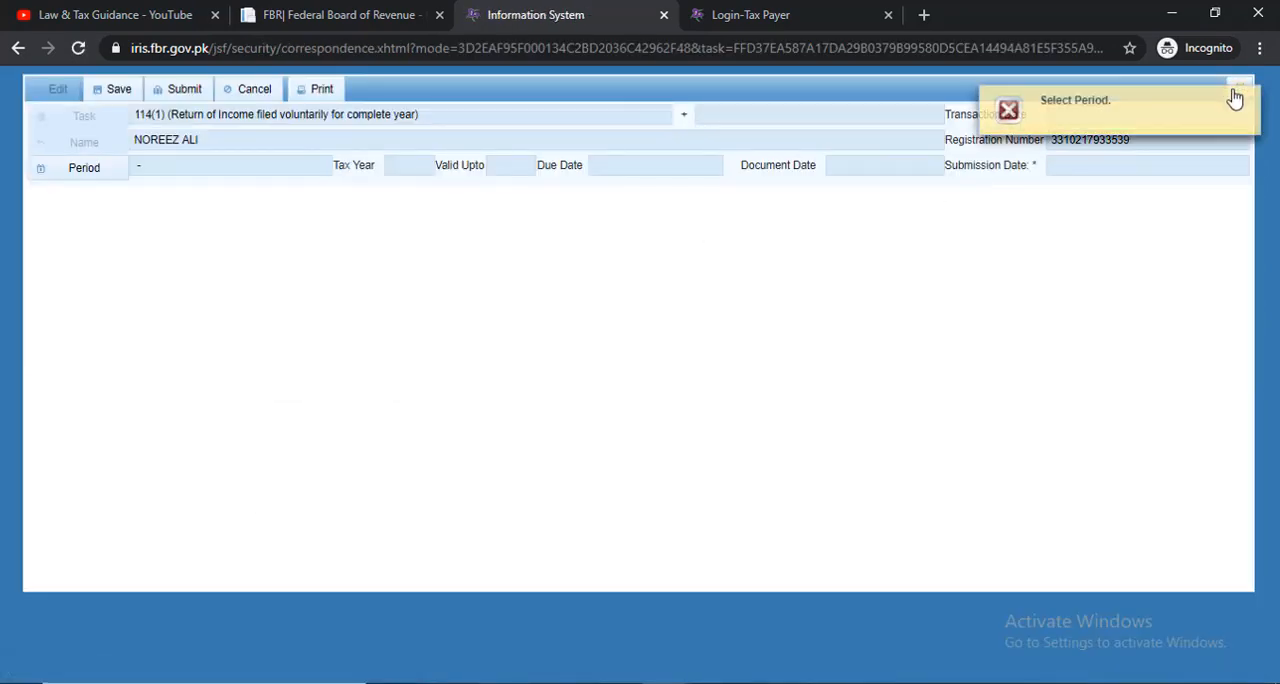
click(1238, 88)
click(571, 405)
click(1249, 98)
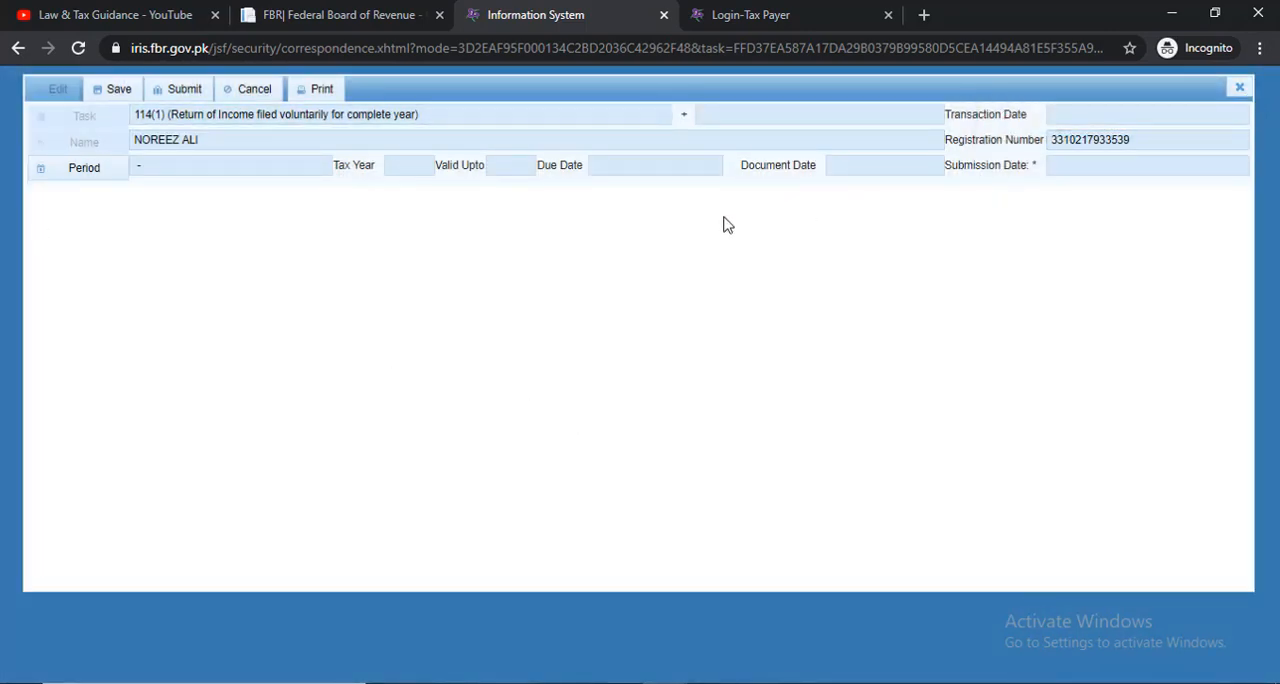
click(1238, 88)
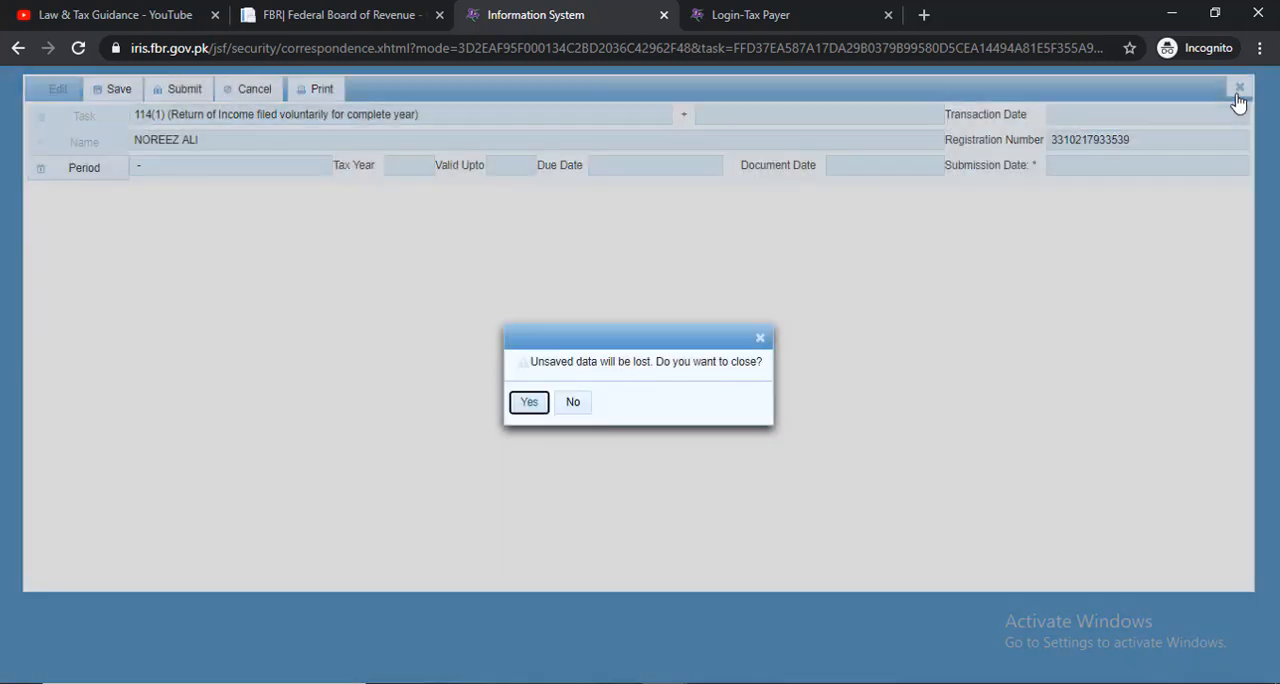
click(530, 403)
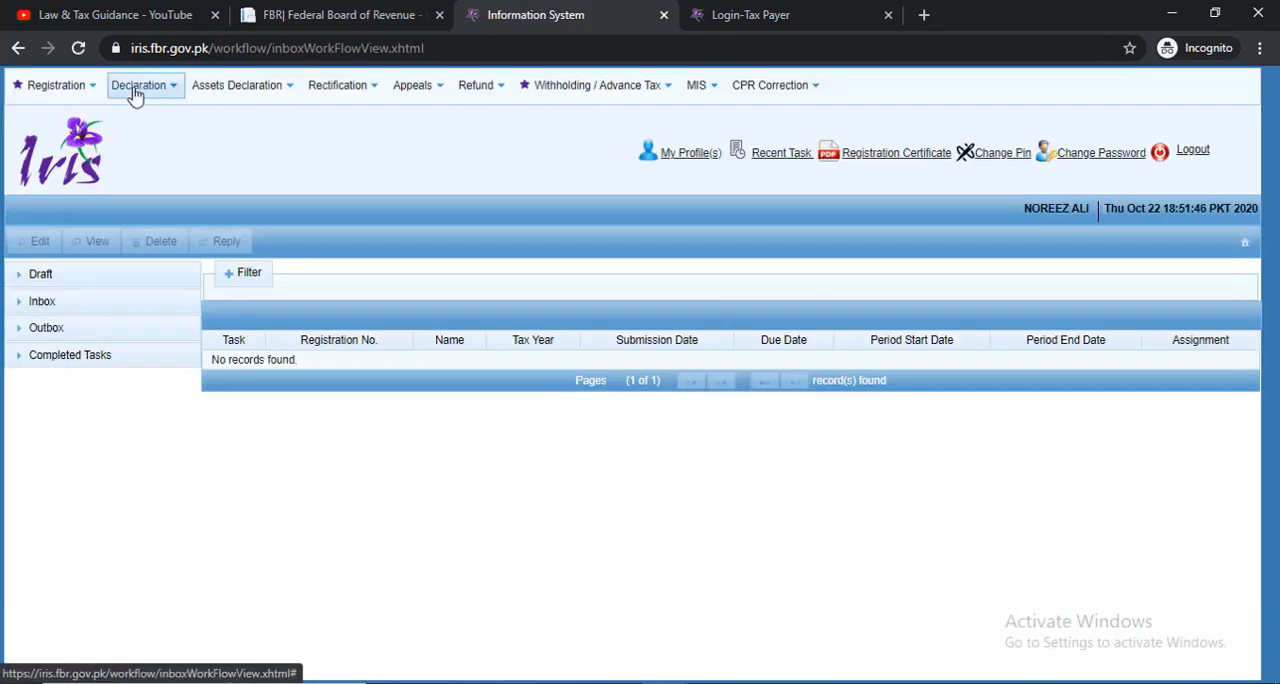
Start an original Normal Return (Ind/AOP/COY) declaration and select the 2020 tax period, 01-Jul-2019 to 30-Jun-2020
click(136, 88)
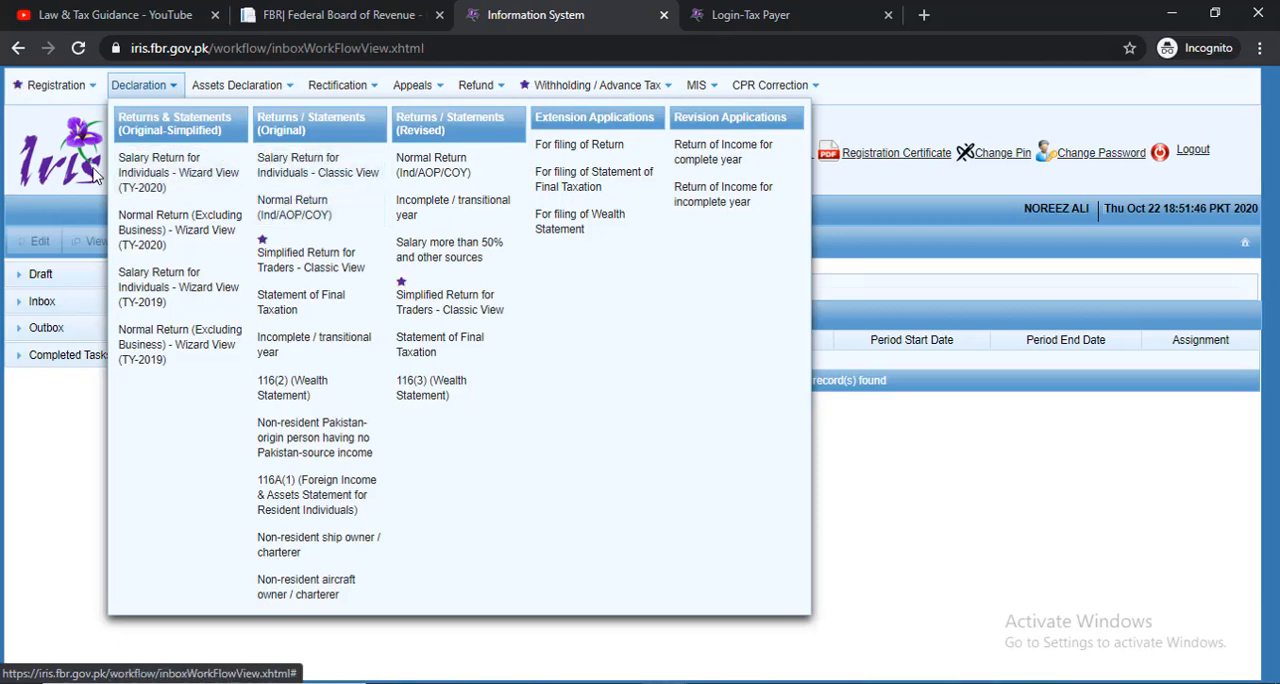
click(127, 90)
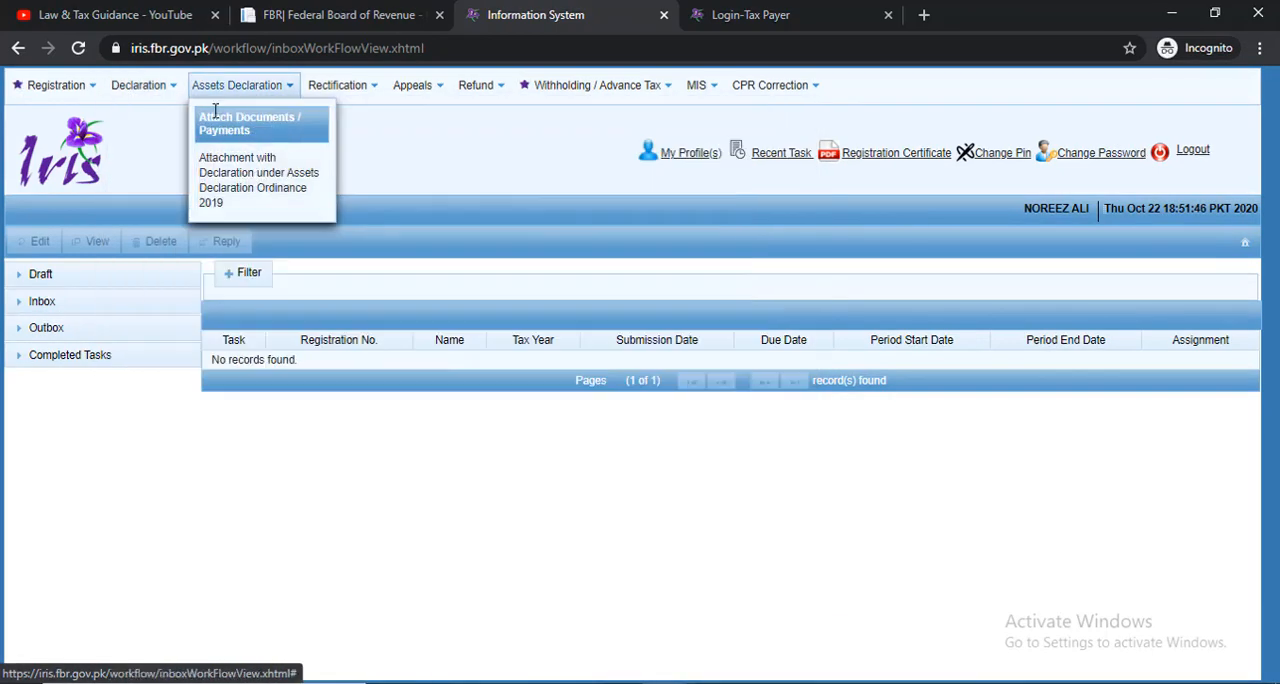
mouse_move(132, 93)
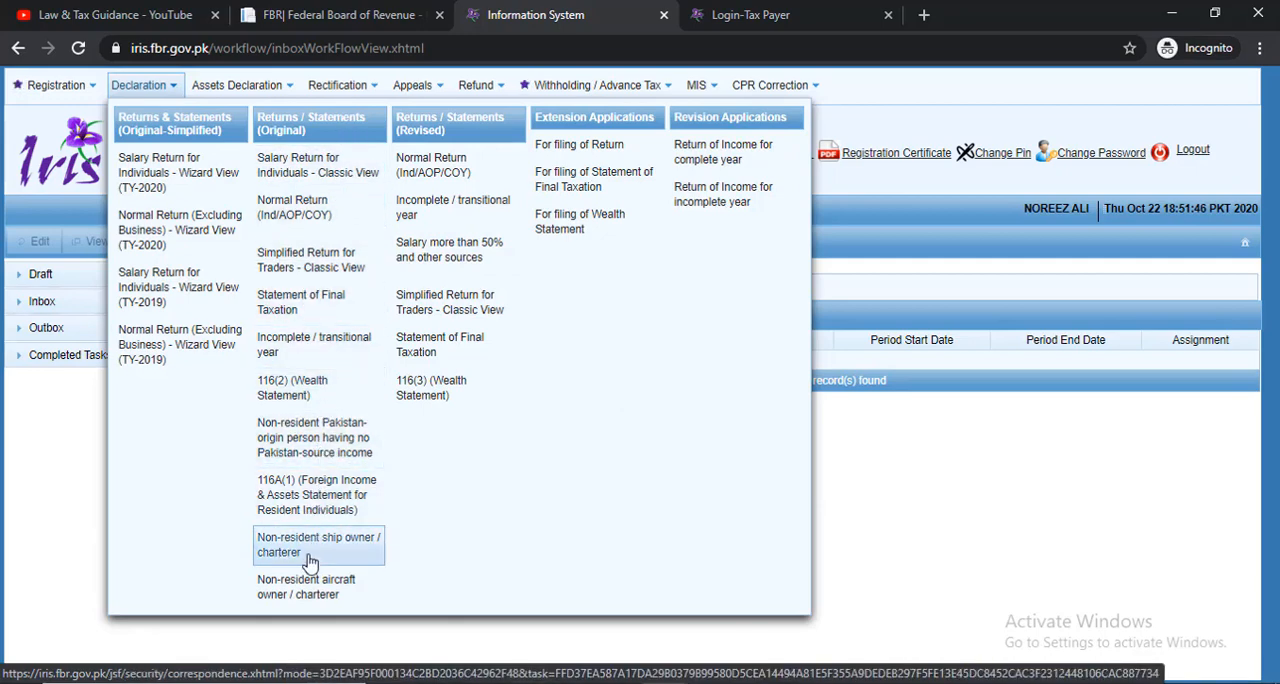
click(298, 215)
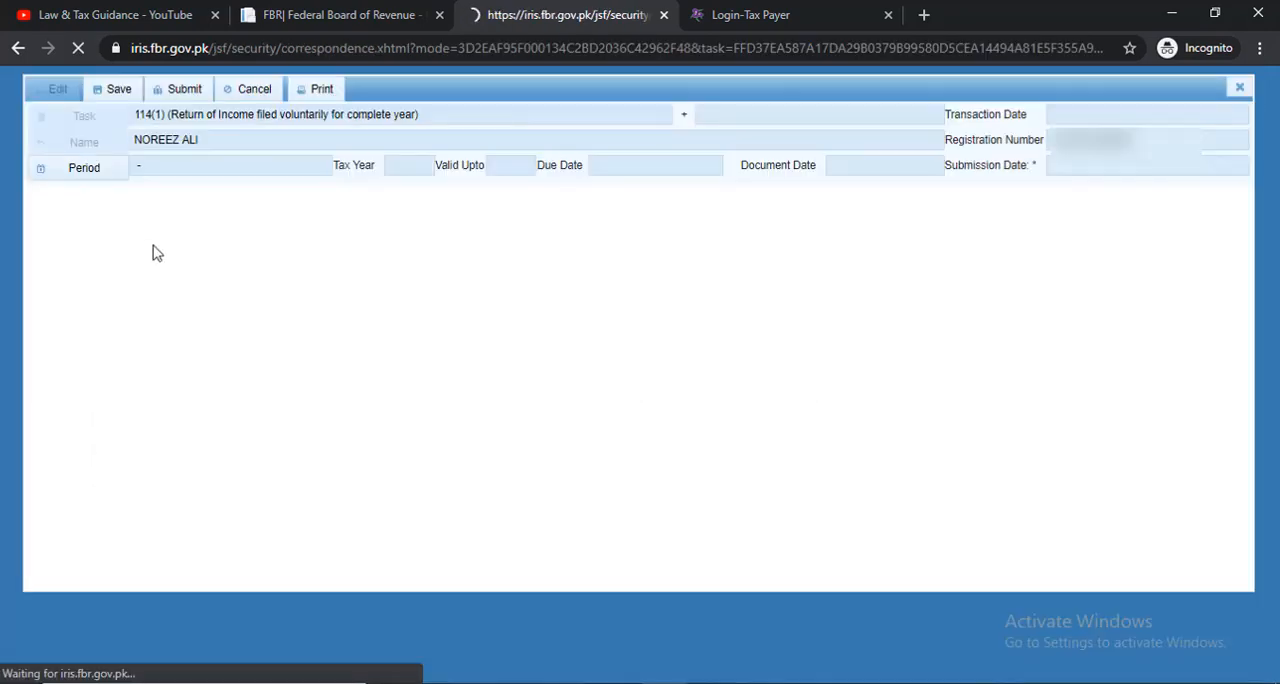
click(98, 174)
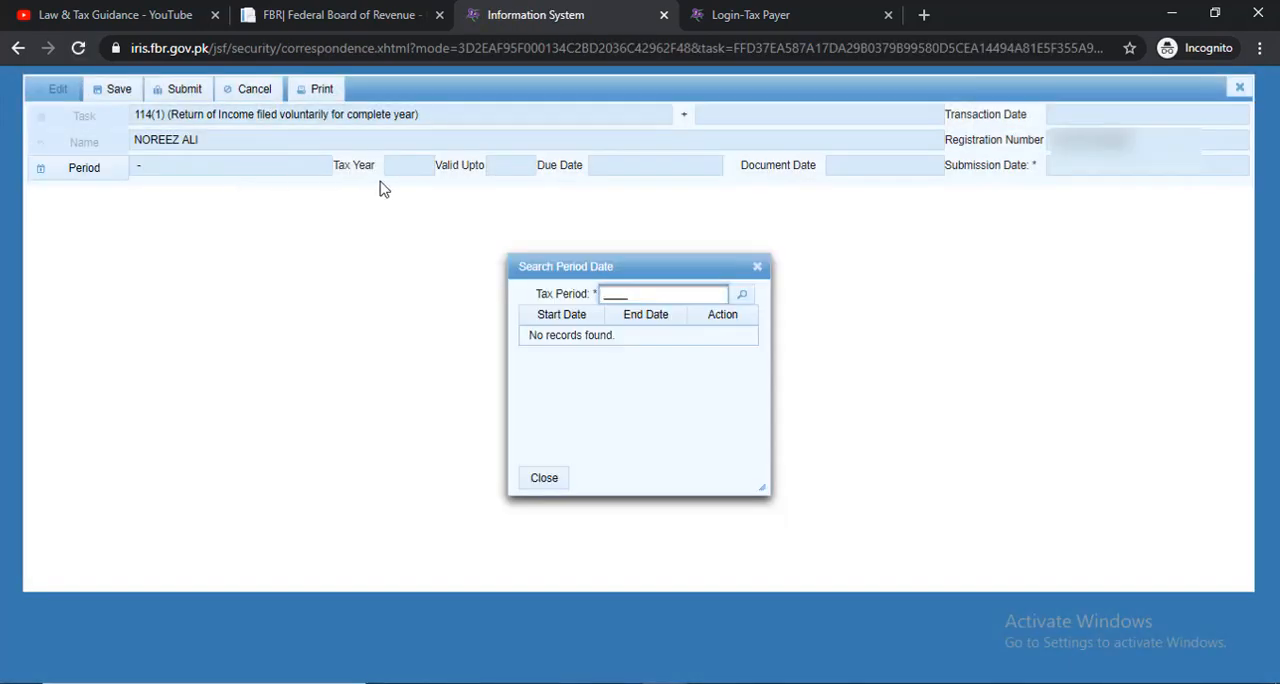
text(2020)
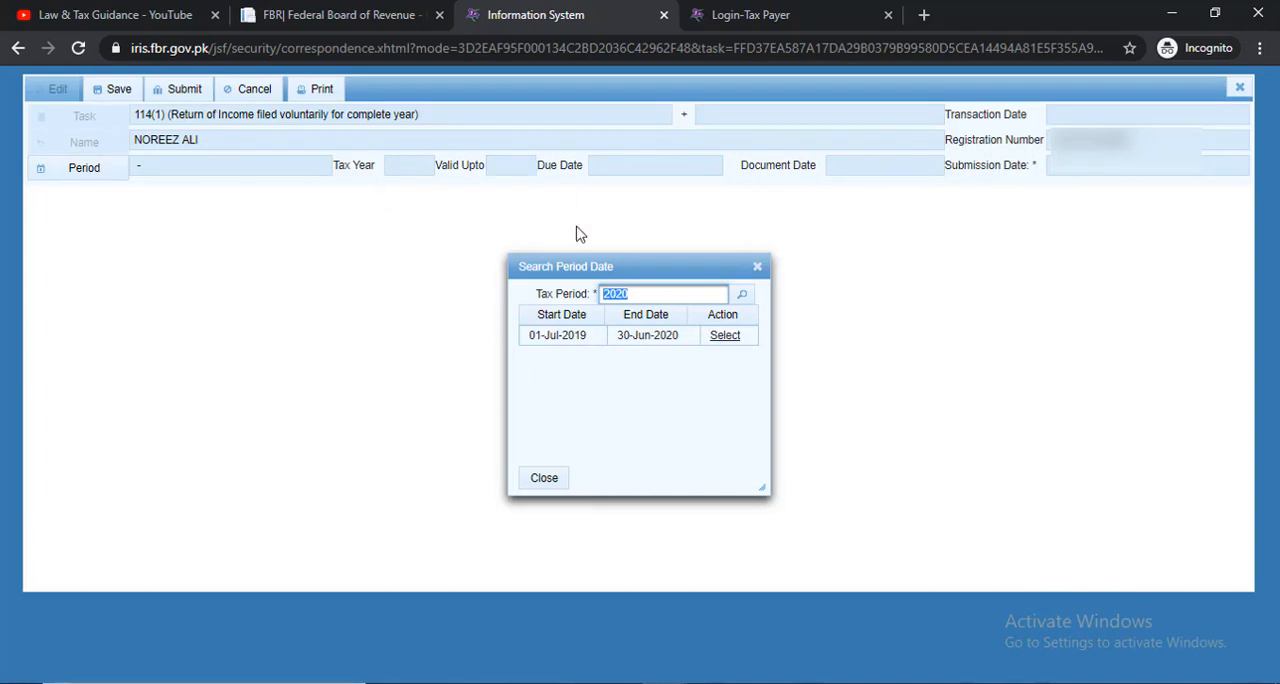
click(727, 336)
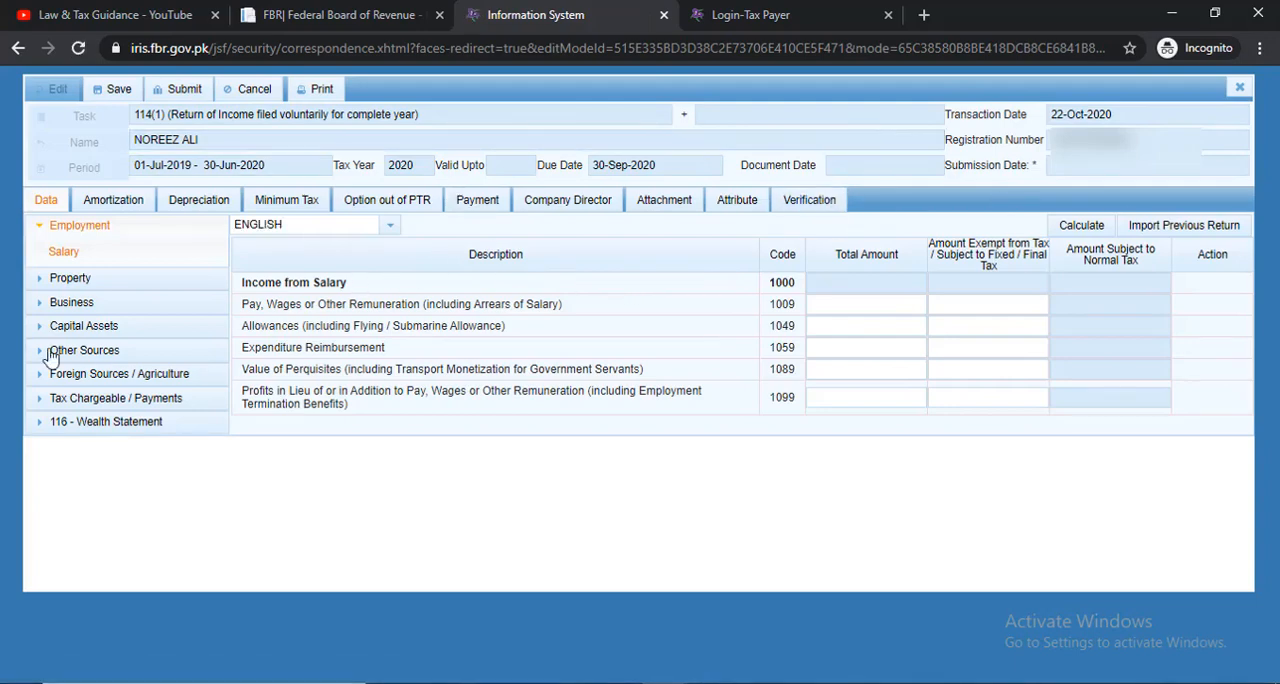
Review the return's Property receipts and deductions and each Business subsection through Business Assets / Equity / Liabilities
click(74, 280)
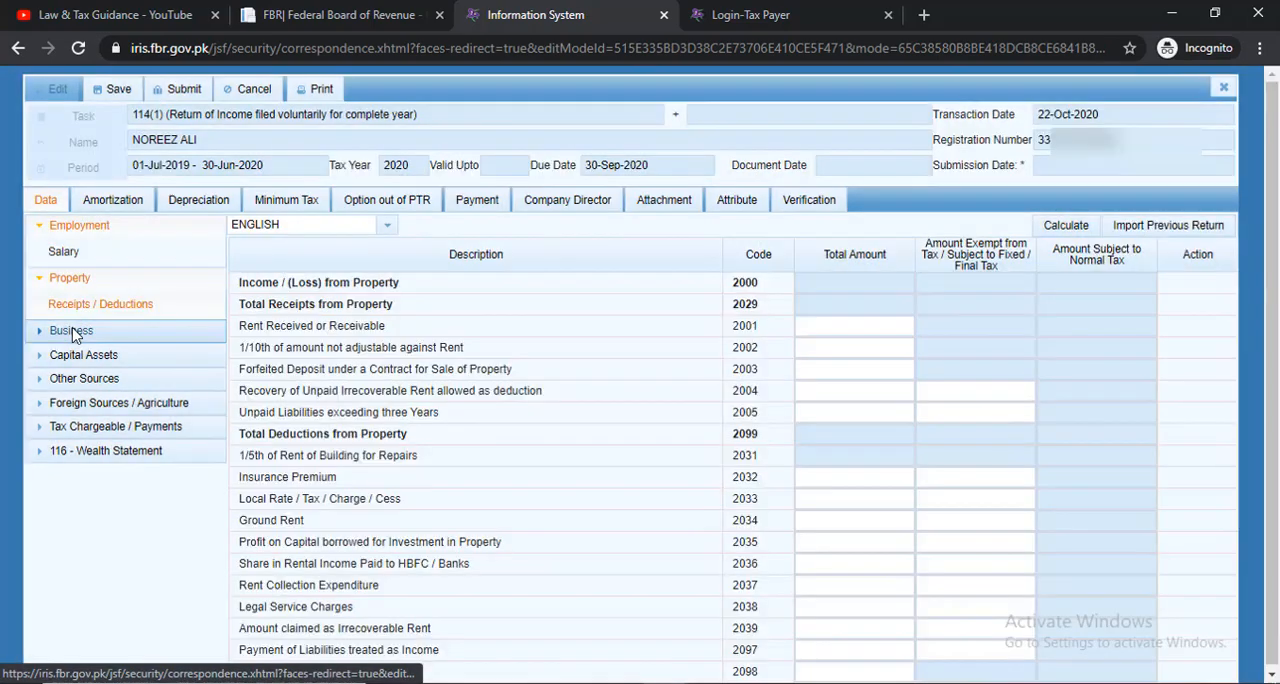
click(70, 330)
click(85, 357)
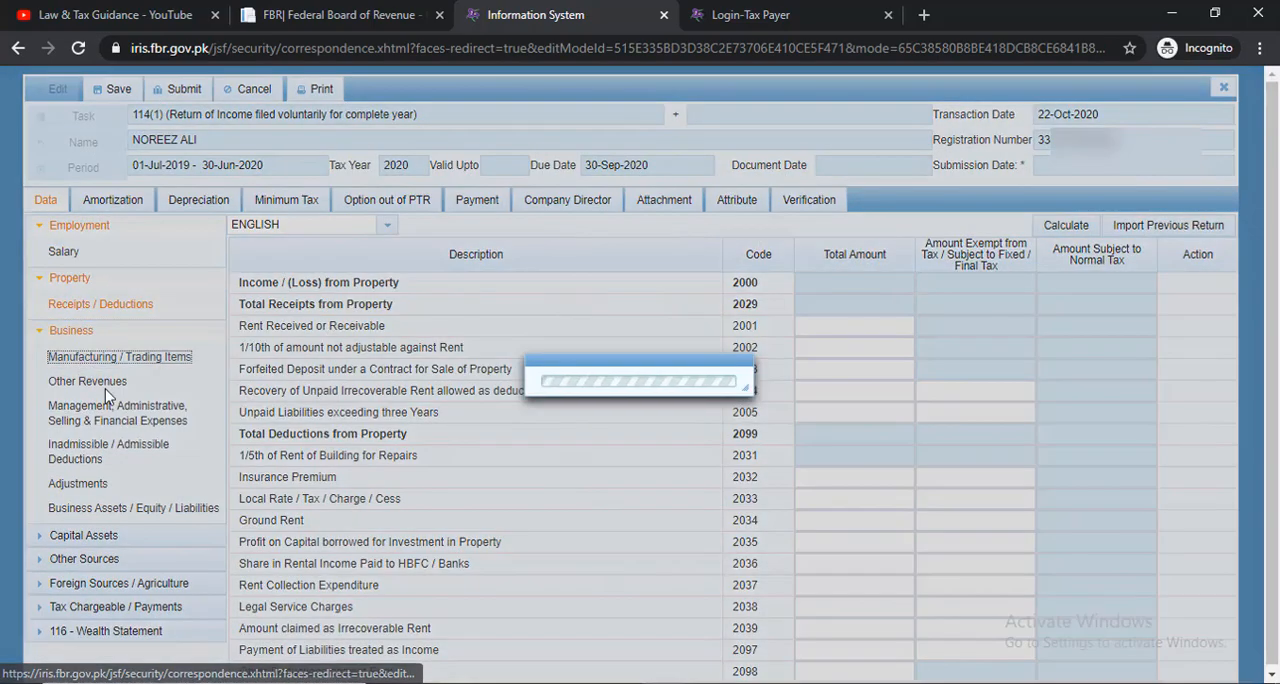
click(96, 383)
click(75, 418)
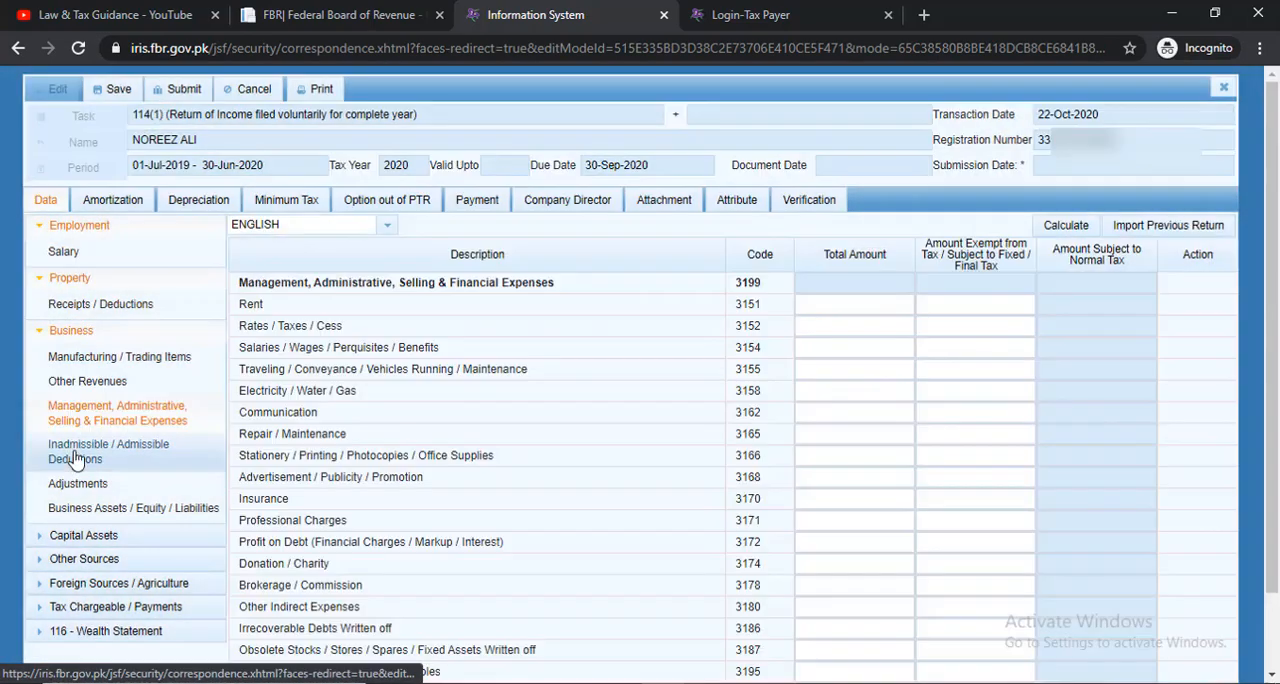
click(76, 455)
click(86, 484)
click(100, 508)
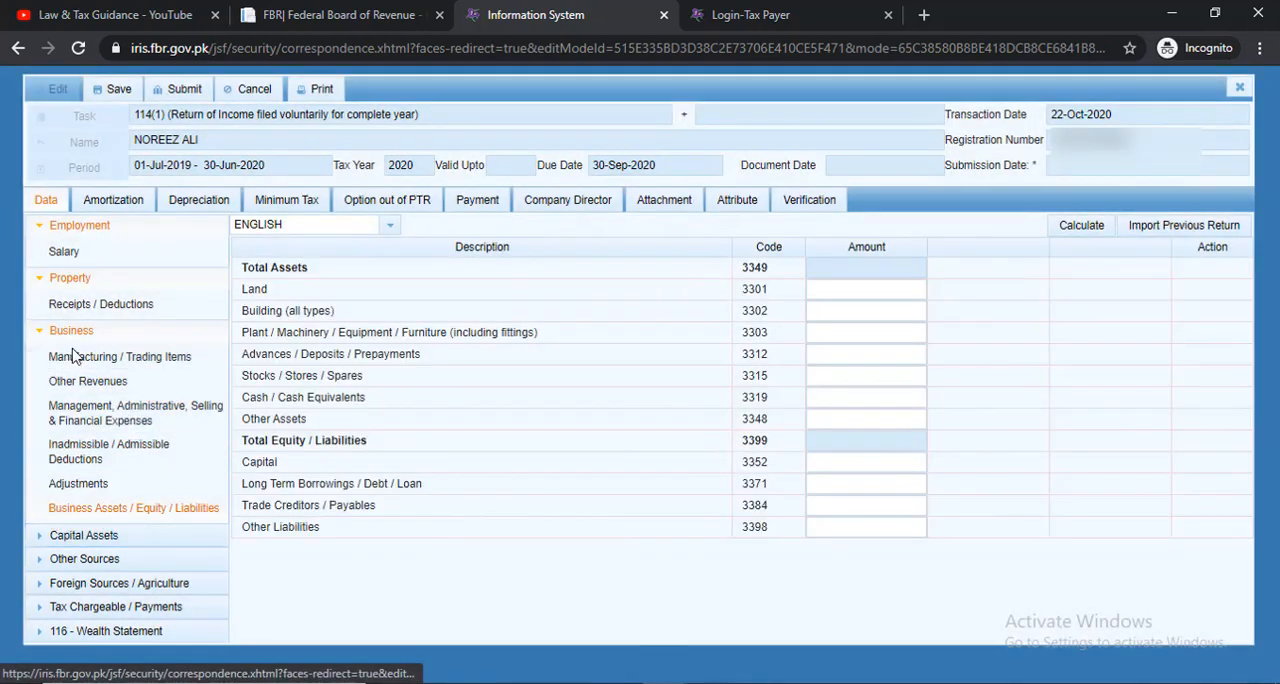
click(40, 332)
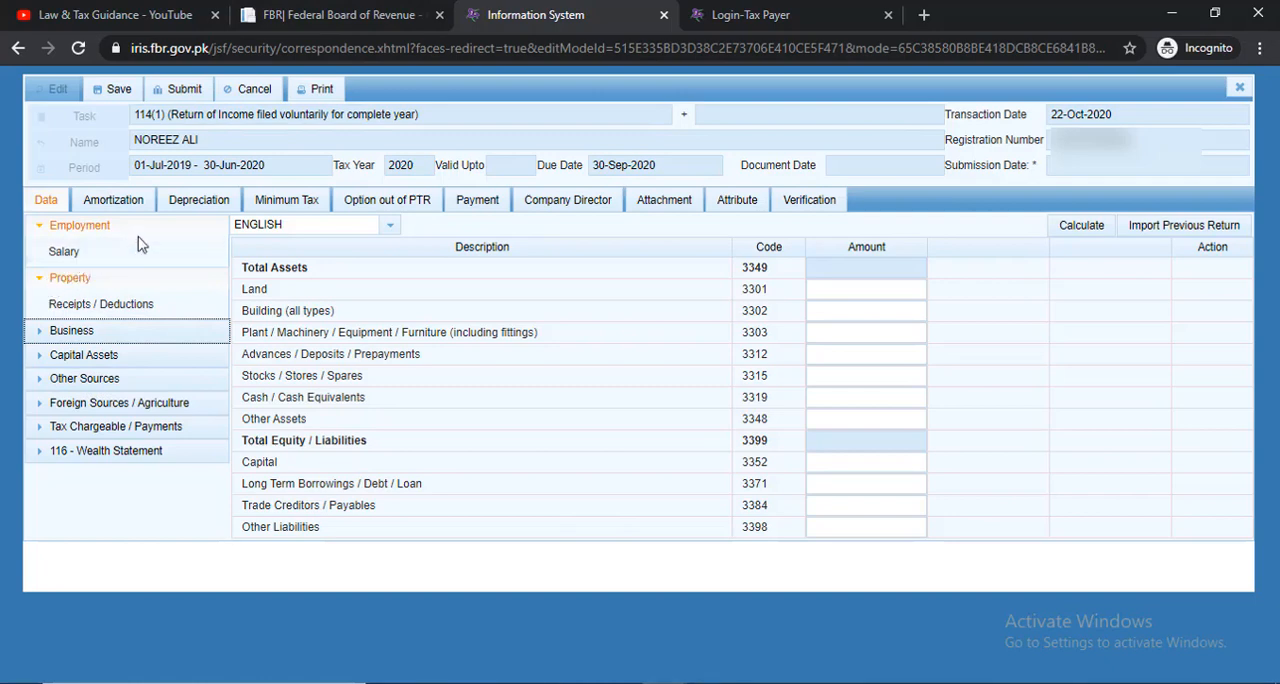
click(38, 283)
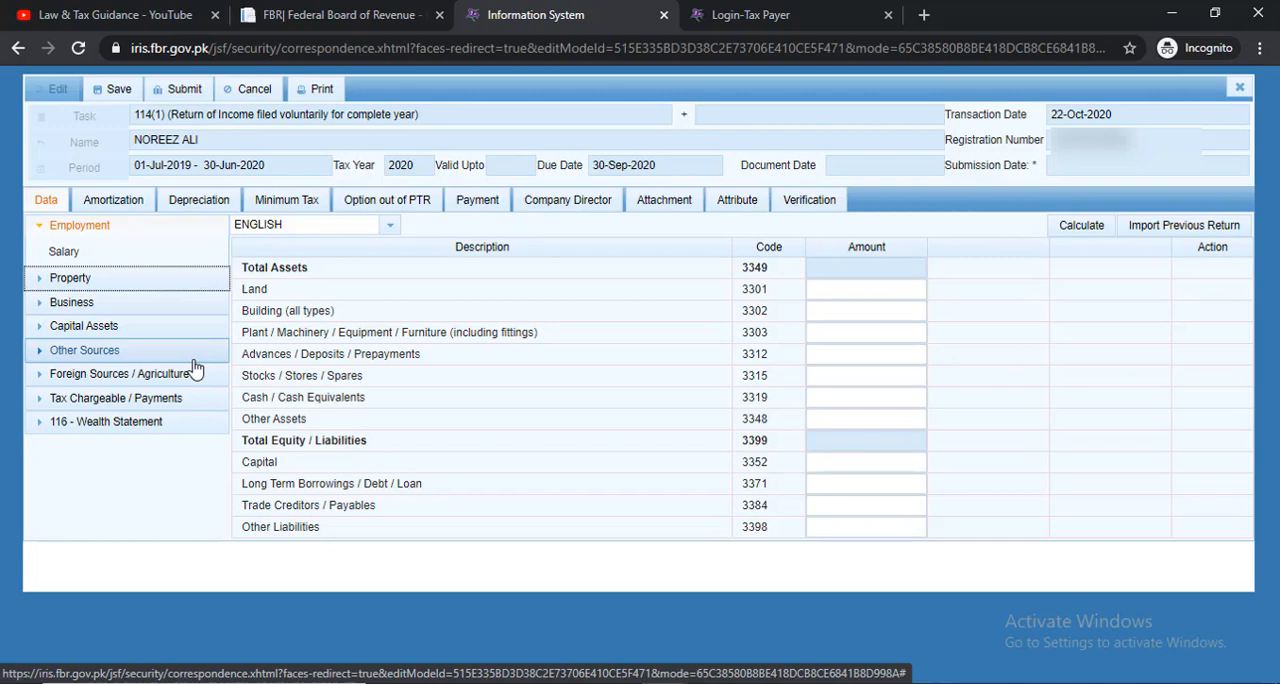
In the Employment salary data, enter a total of 840,000 and an exempt amount of 13,785 for Pay, Wages or Other Remuneration
click(60, 251)
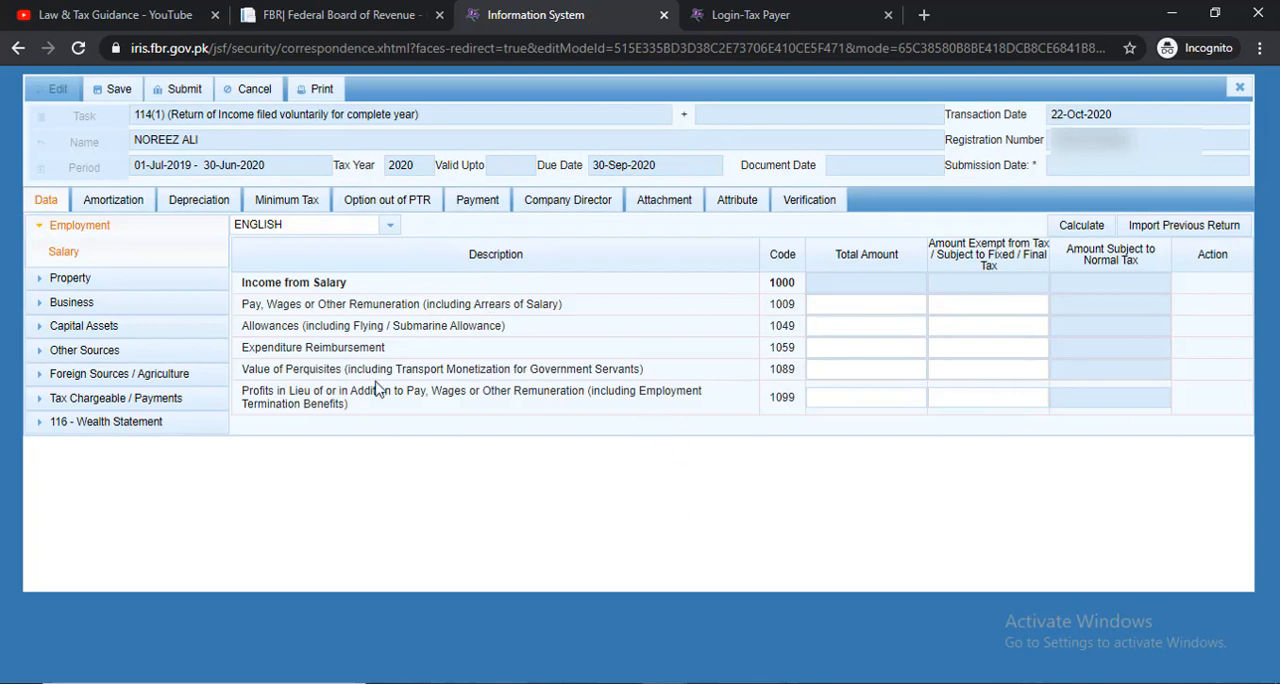
click(866, 299)
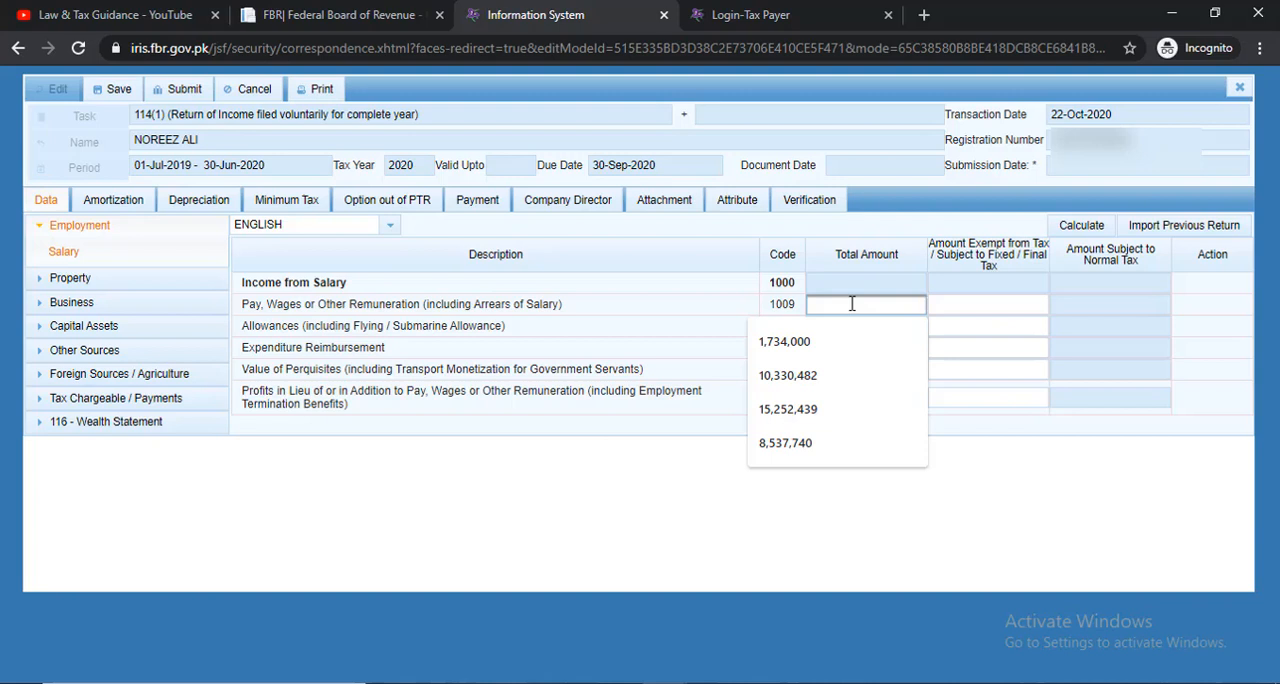
text(7)
text(840)
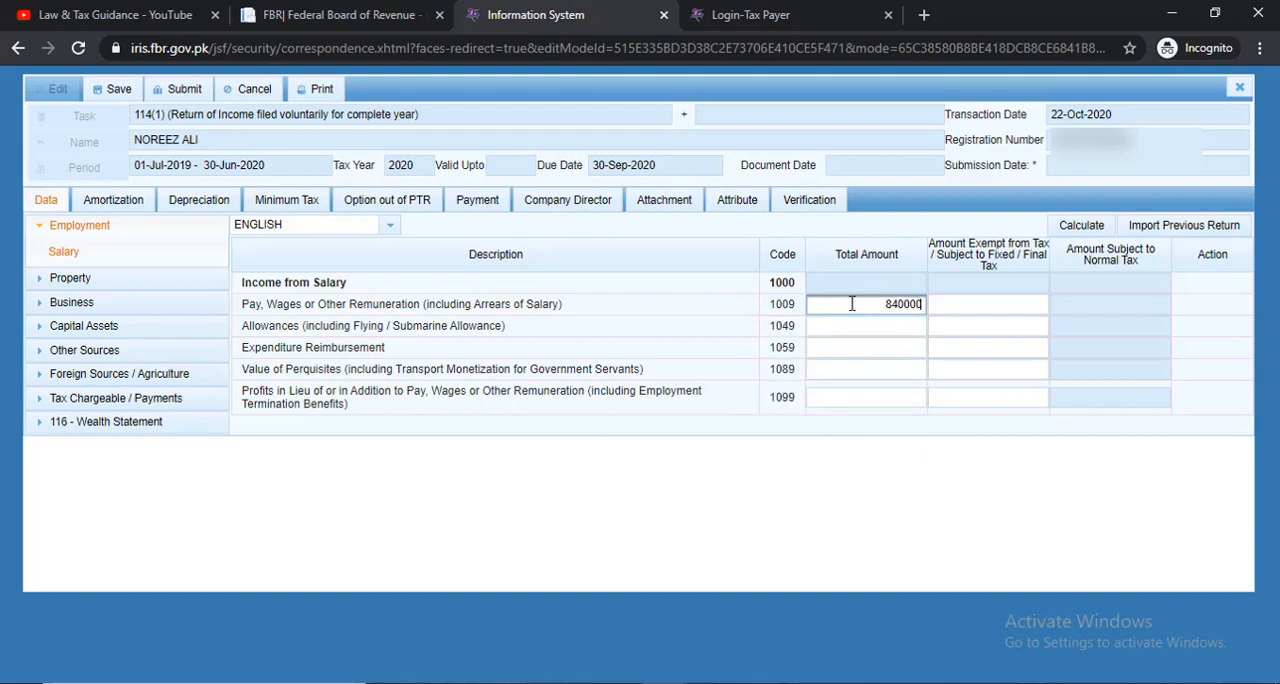
text(000)
click(942, 428)
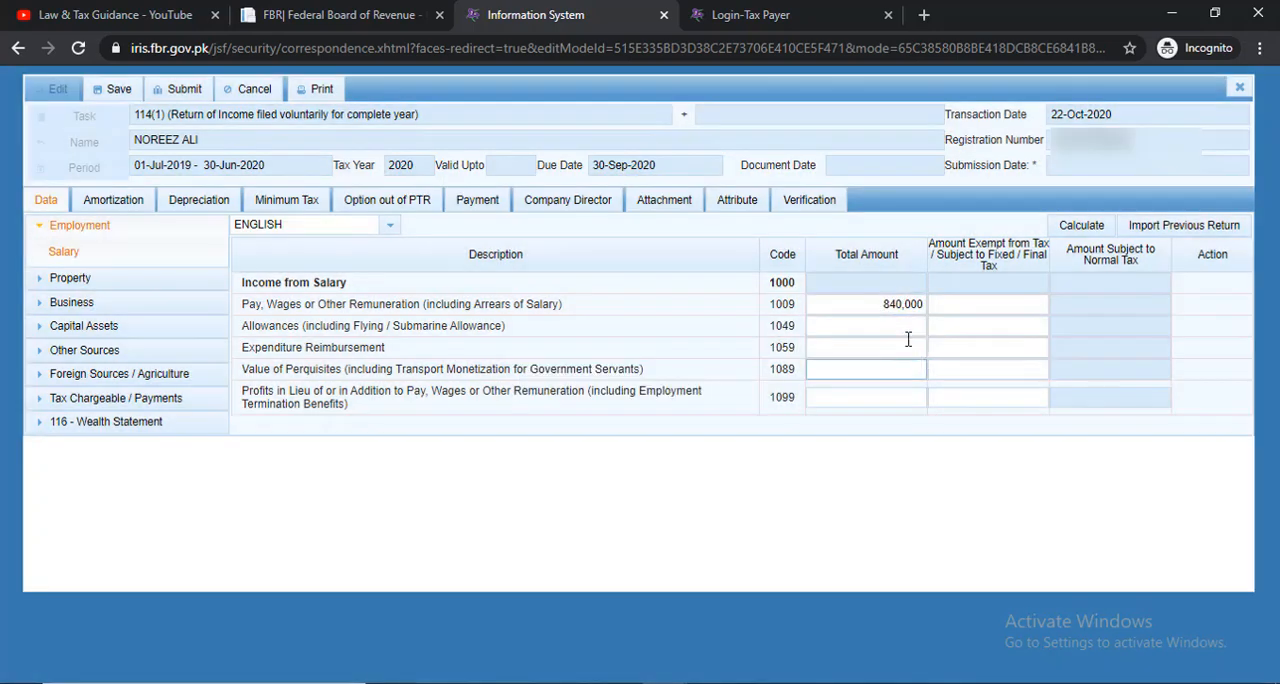
click(959, 304)
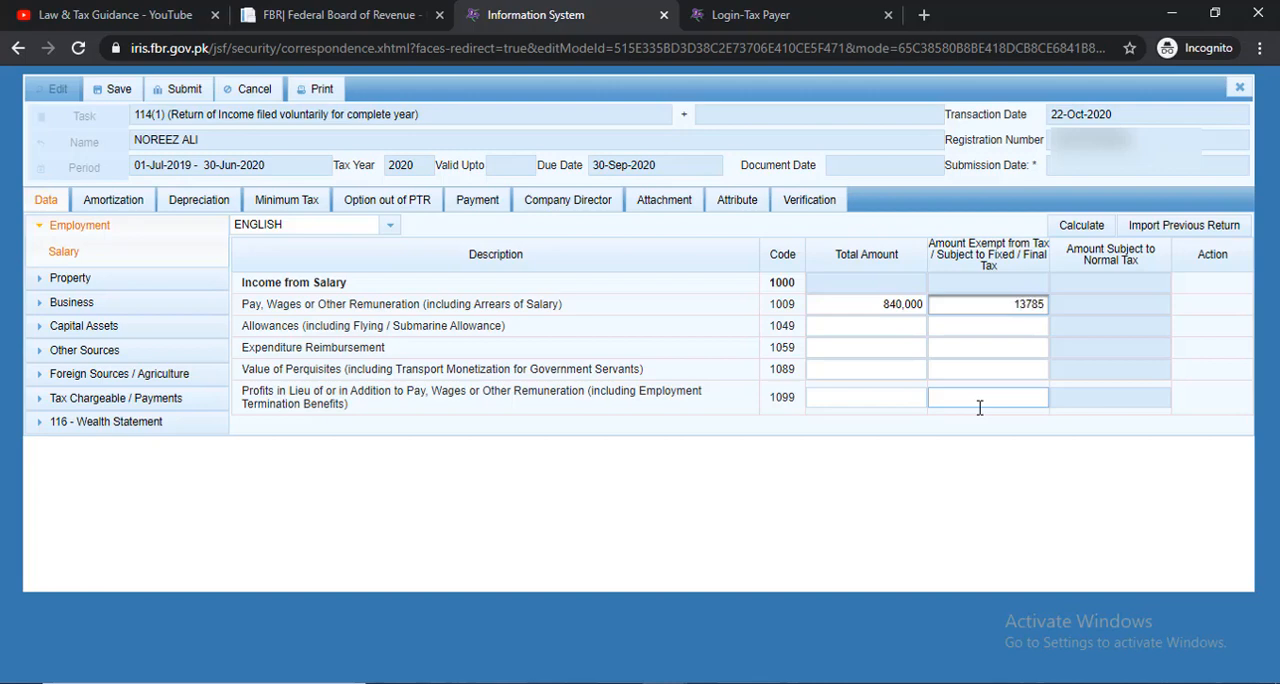
click(957, 541)
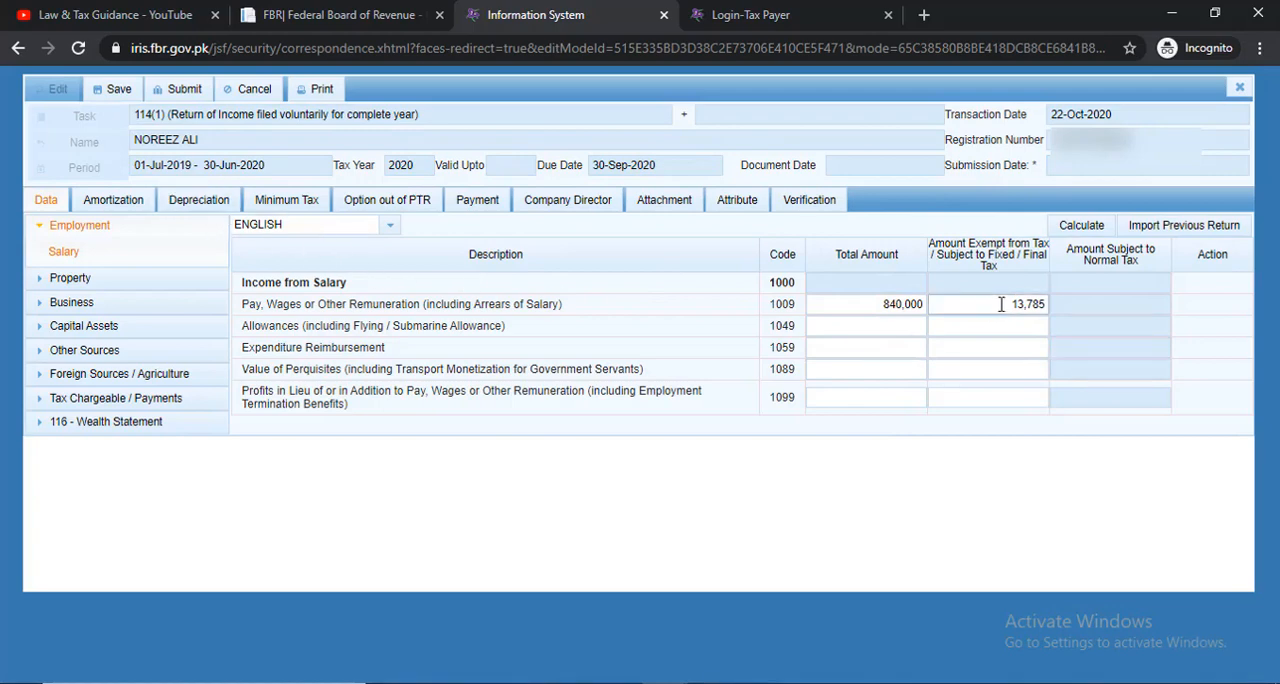
Change the Pay, Wages or Other Remuneration row to a total amount of 730,000 and an exempt amount of 70,000
drag(1003, 303, 1065, 305)
key(BackSpace)
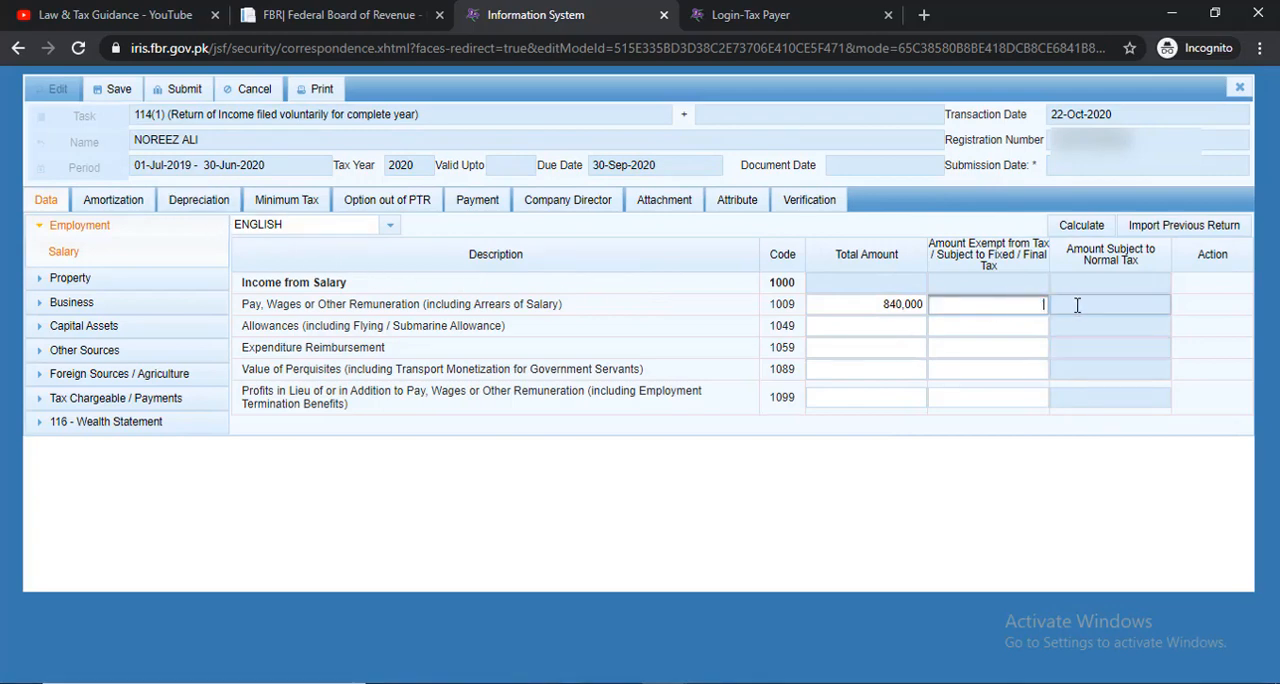
click(846, 304)
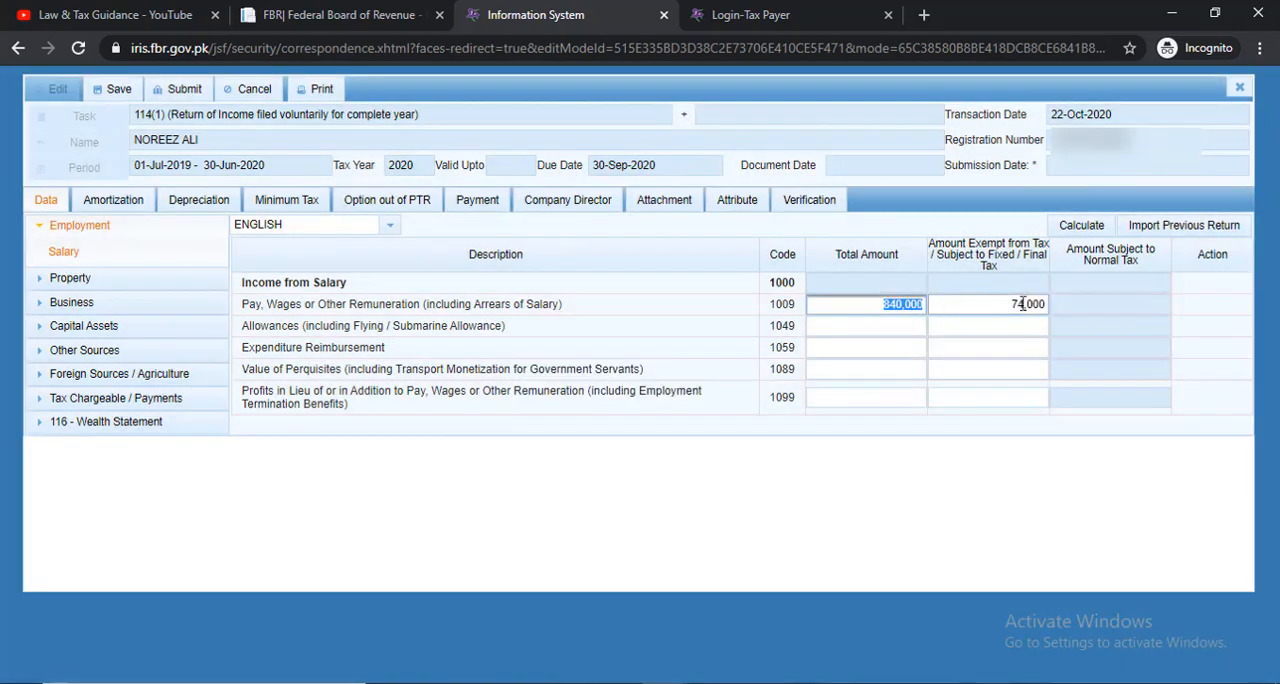
click(1024, 304)
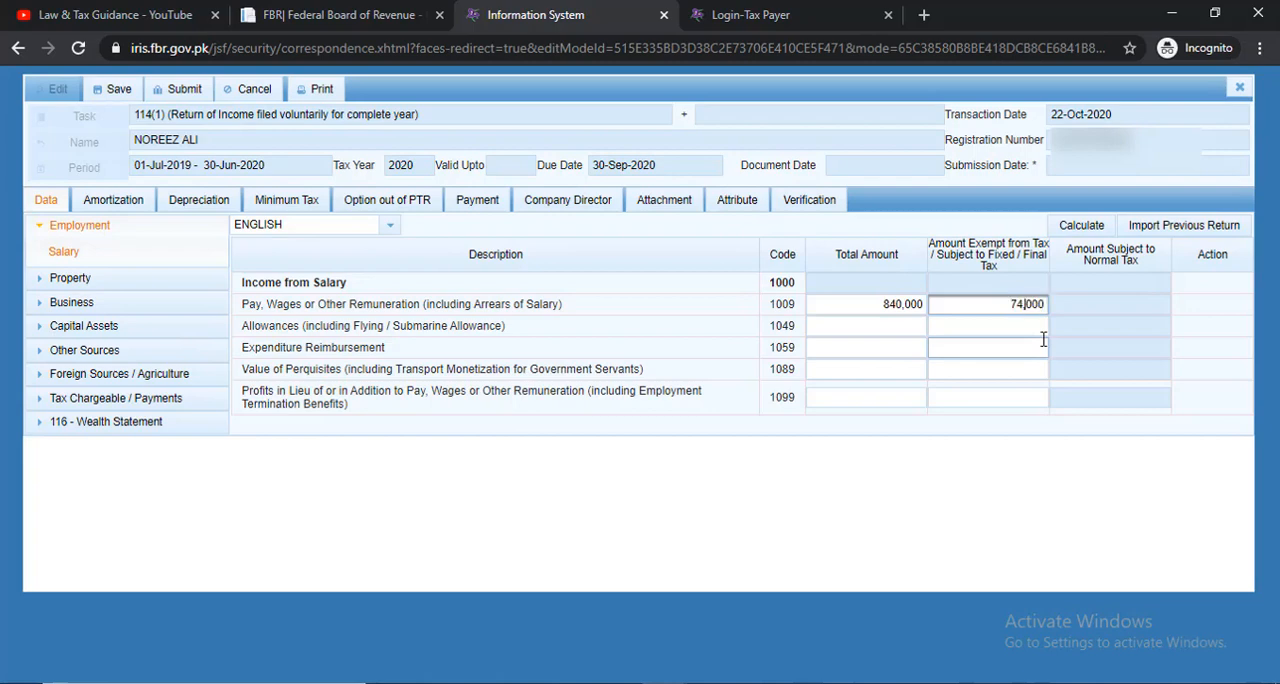
key(BackSpace)
text(0)
click(899, 307)
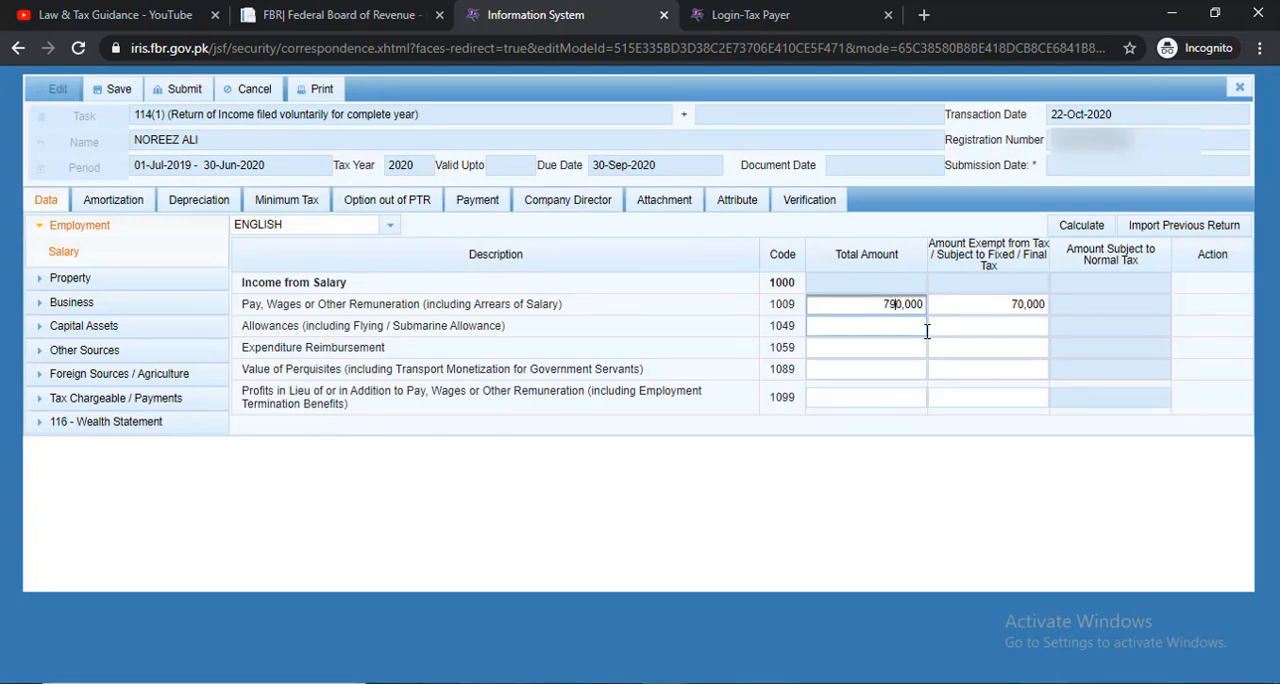
click(1009, 502)
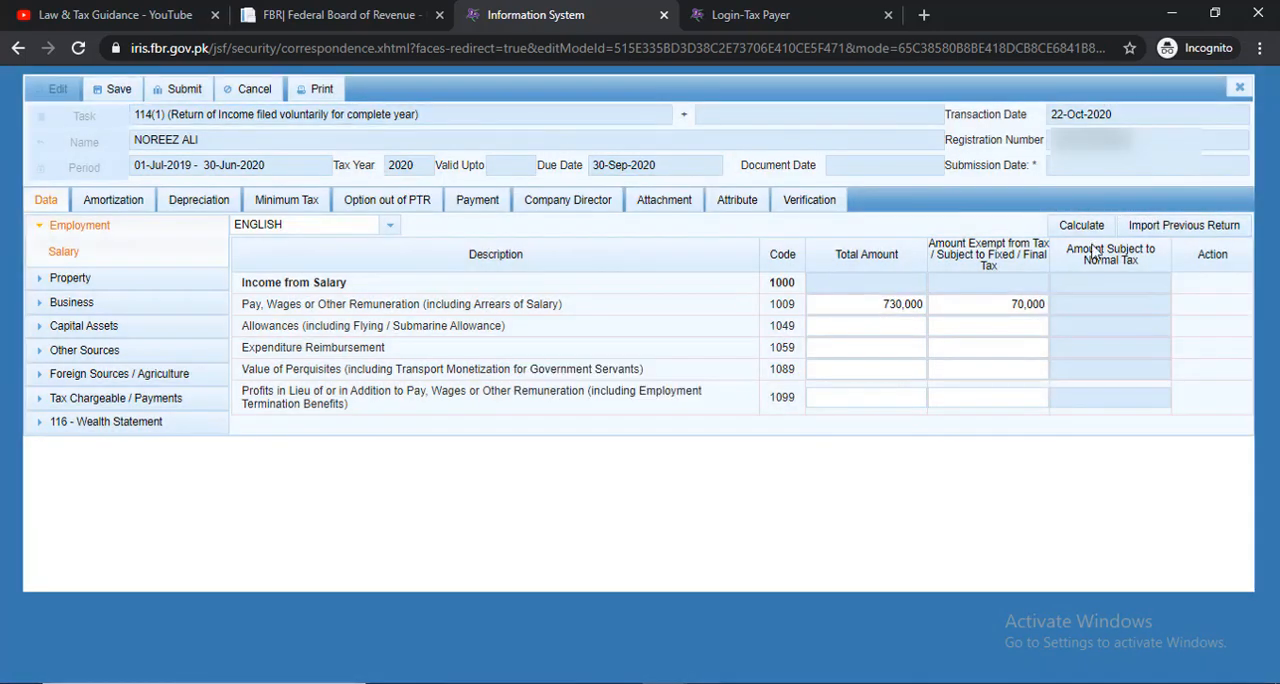
Calculate the Employment salary section to work out the amount subject to normal tax
click(1078, 226)
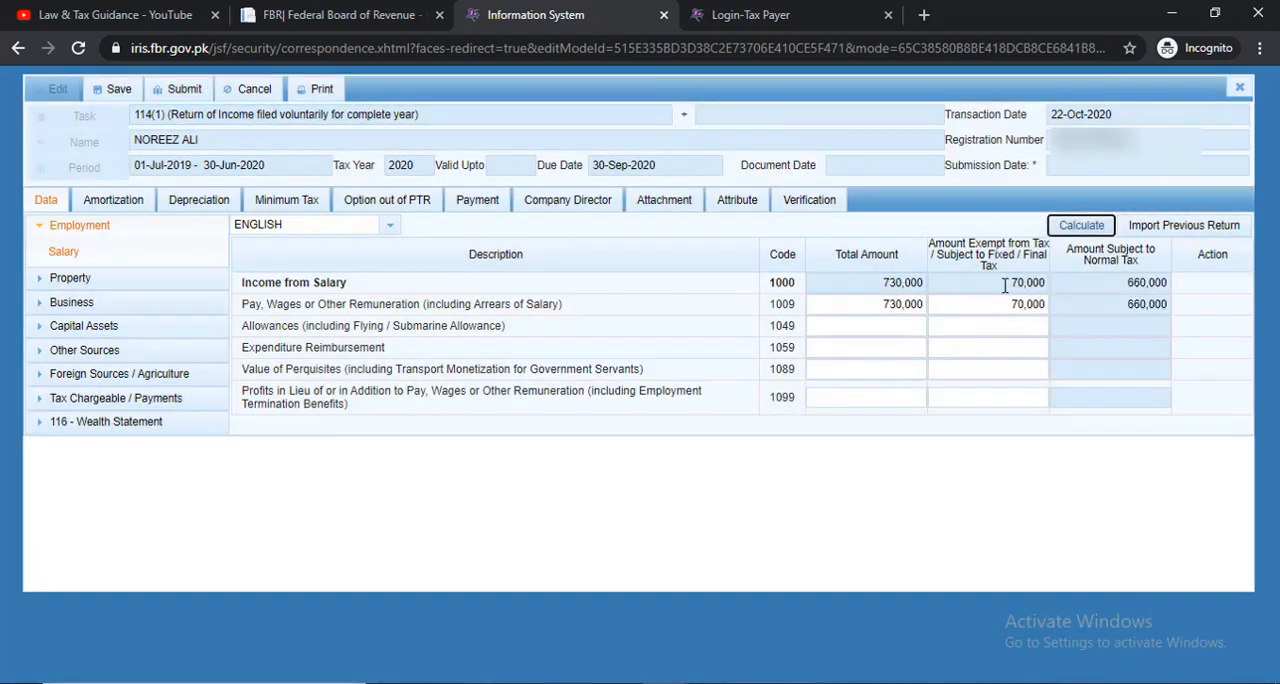
click(890, 327)
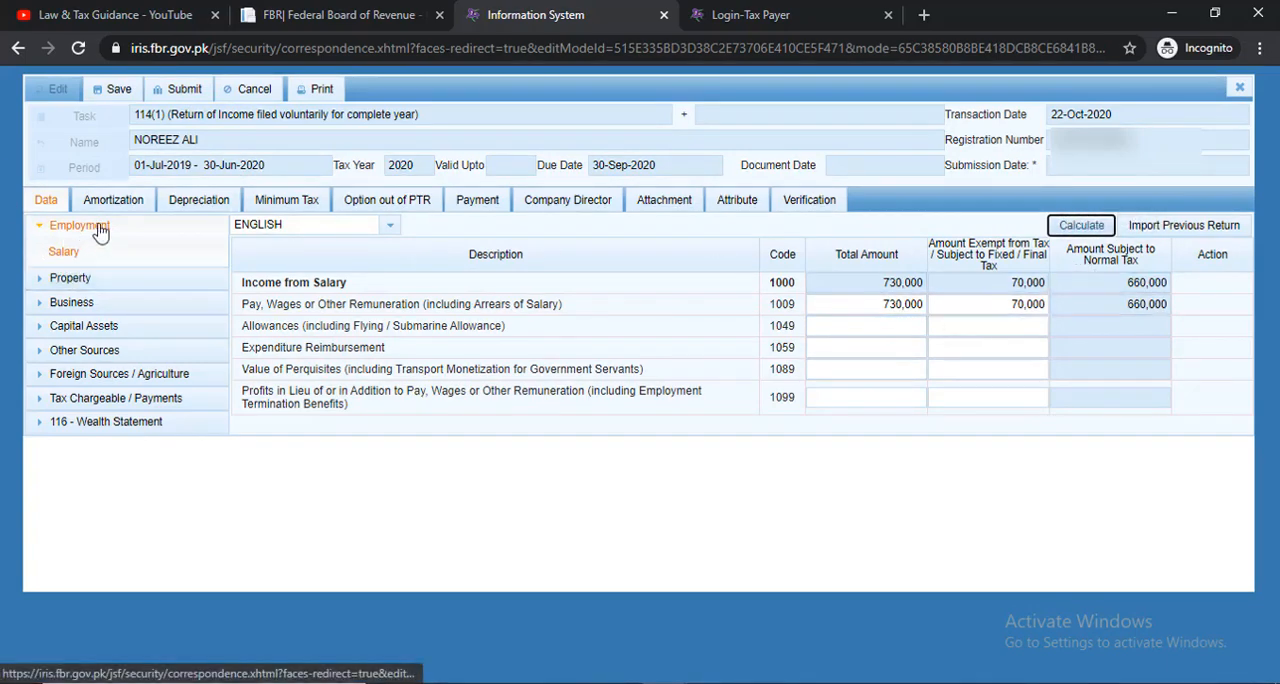
In the Agriculture section under Foreign Sources / Agriculture, enter an Agriculture Income amount of 100,000 and calculate it
click(40, 226)
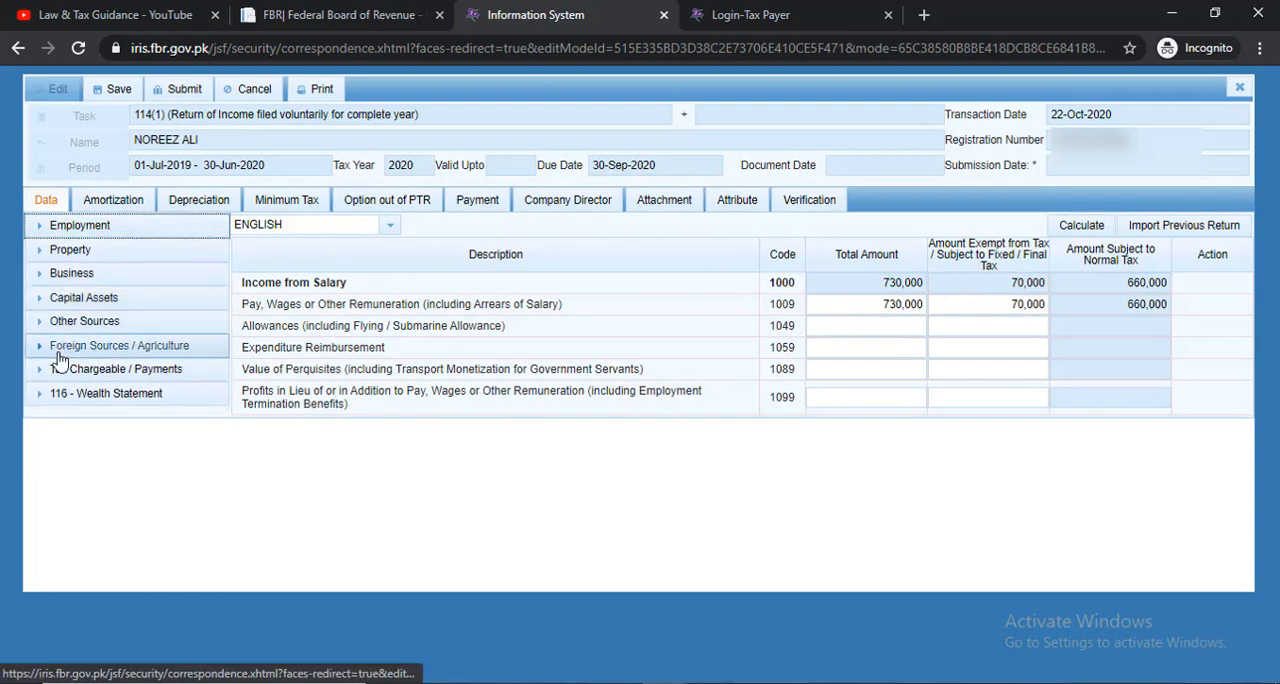
click(62, 346)
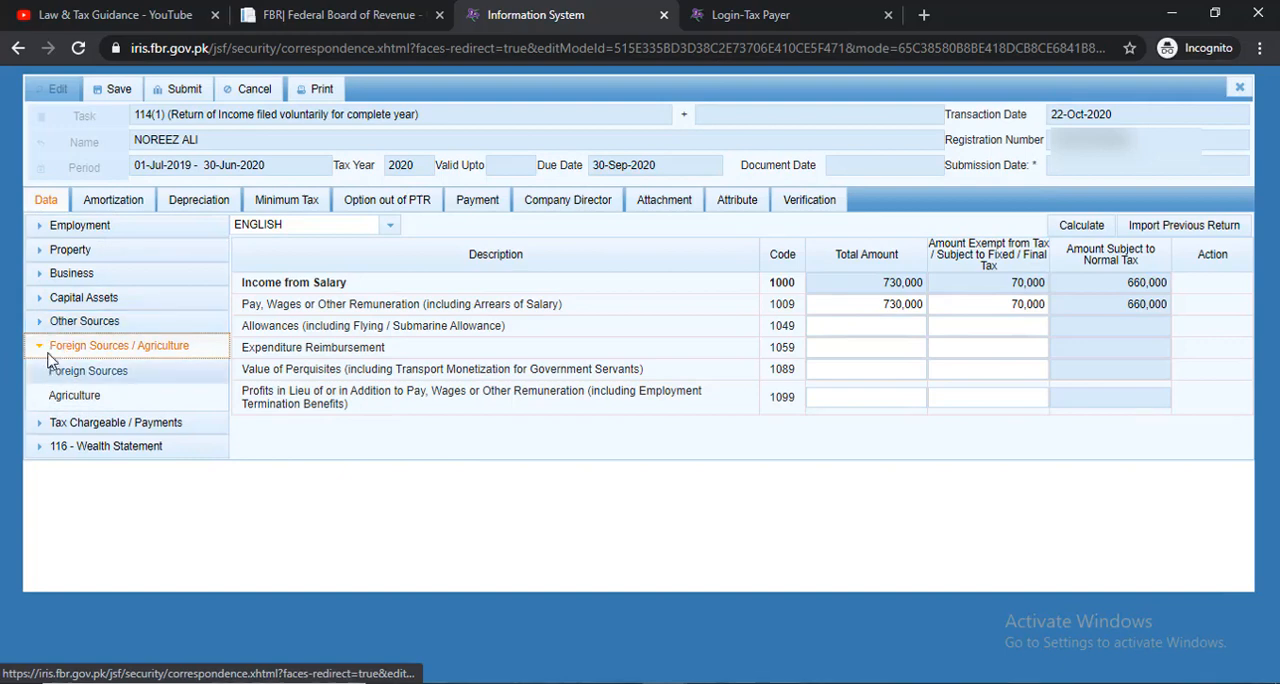
click(58, 321)
click(40, 250)
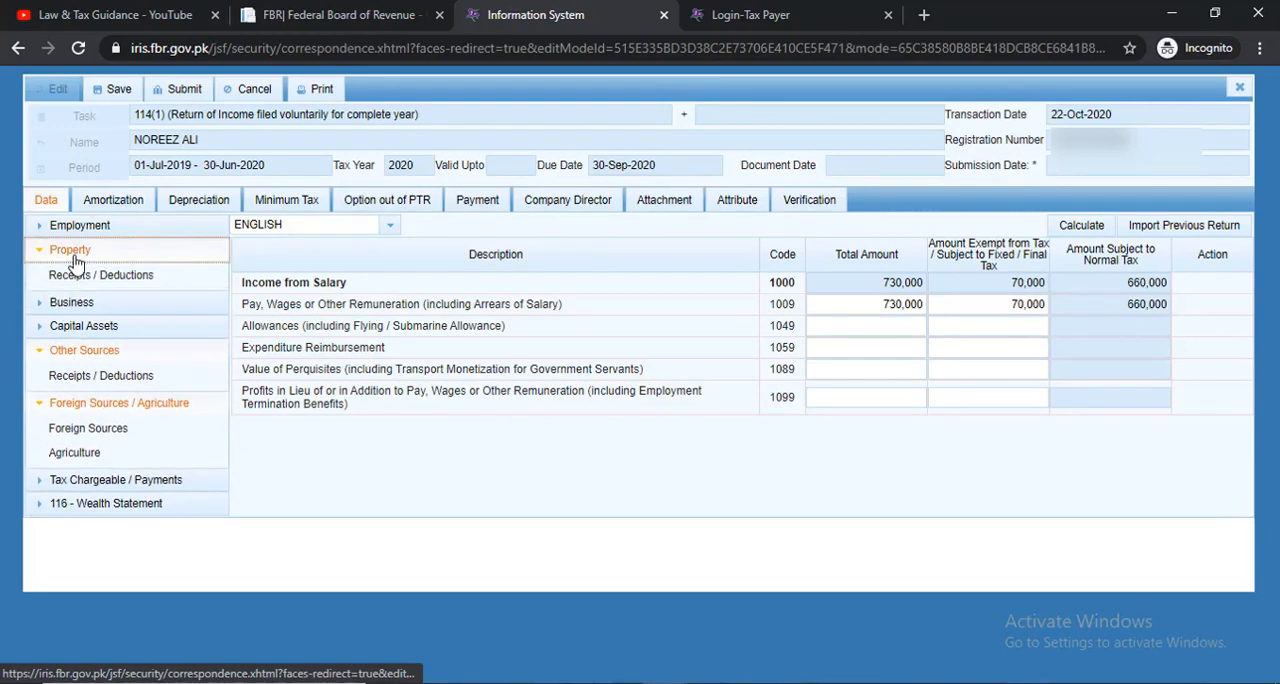
click(40, 328)
click(37, 330)
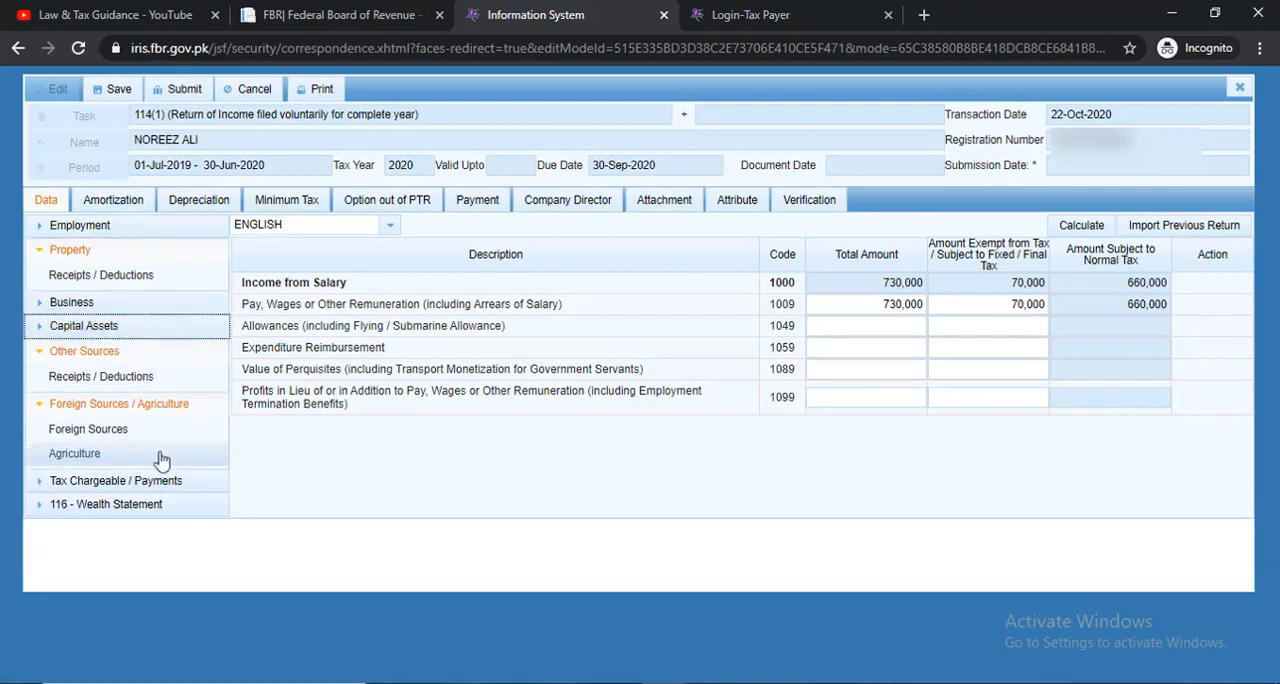
click(75, 455)
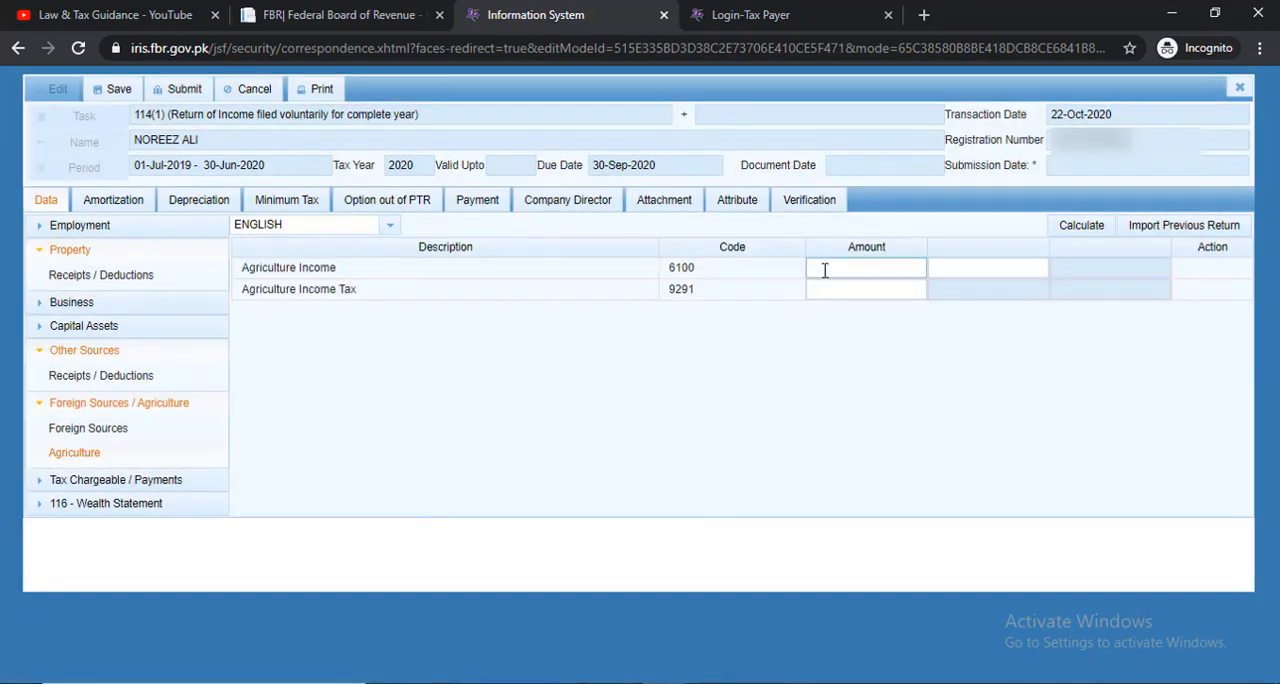
click(846, 268)
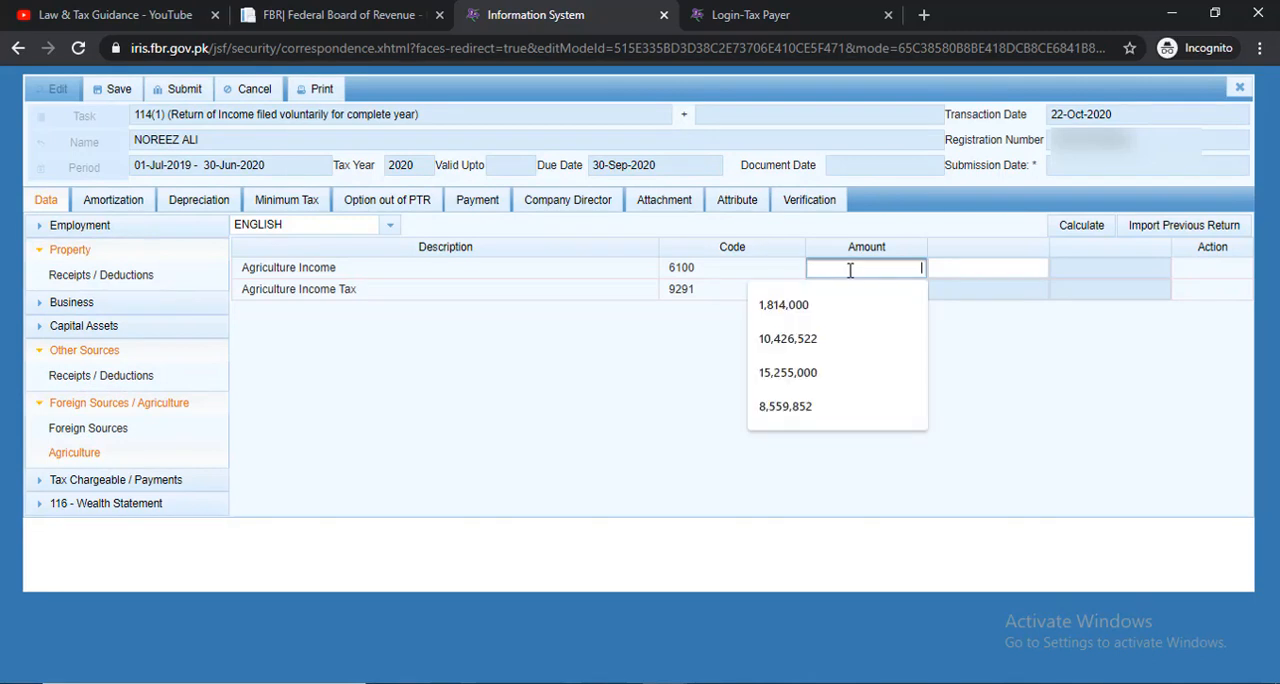
text(100000)
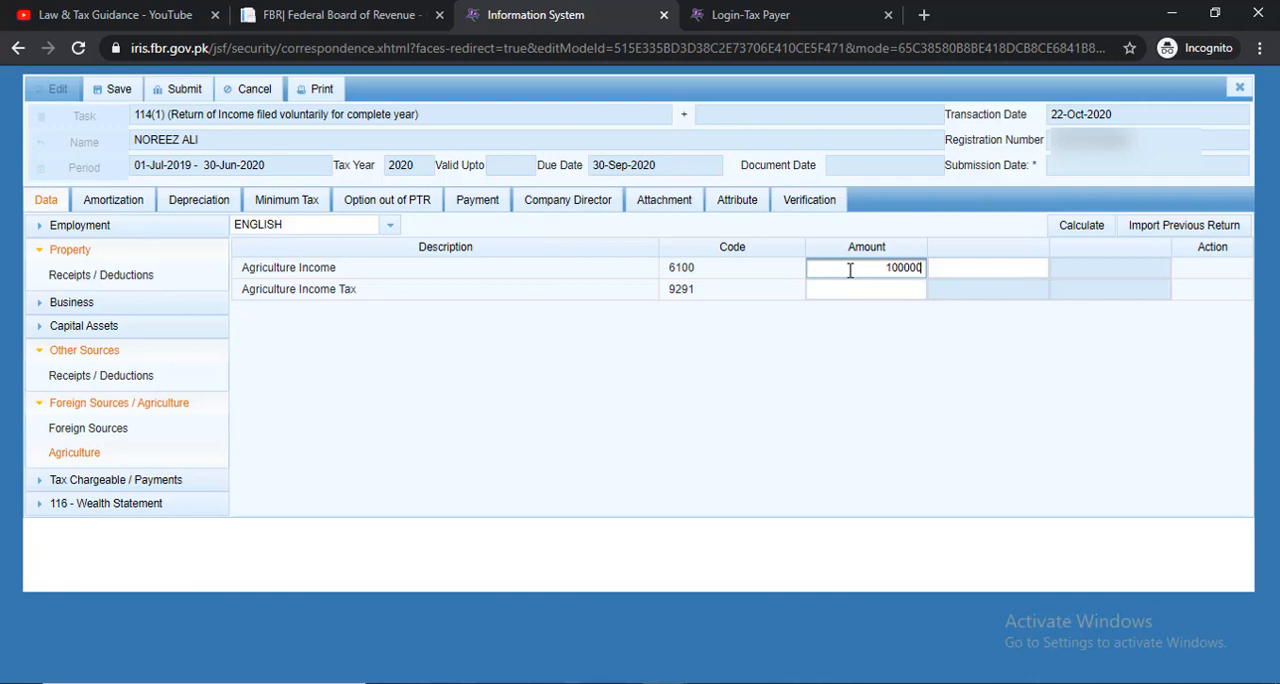
click(997, 340)
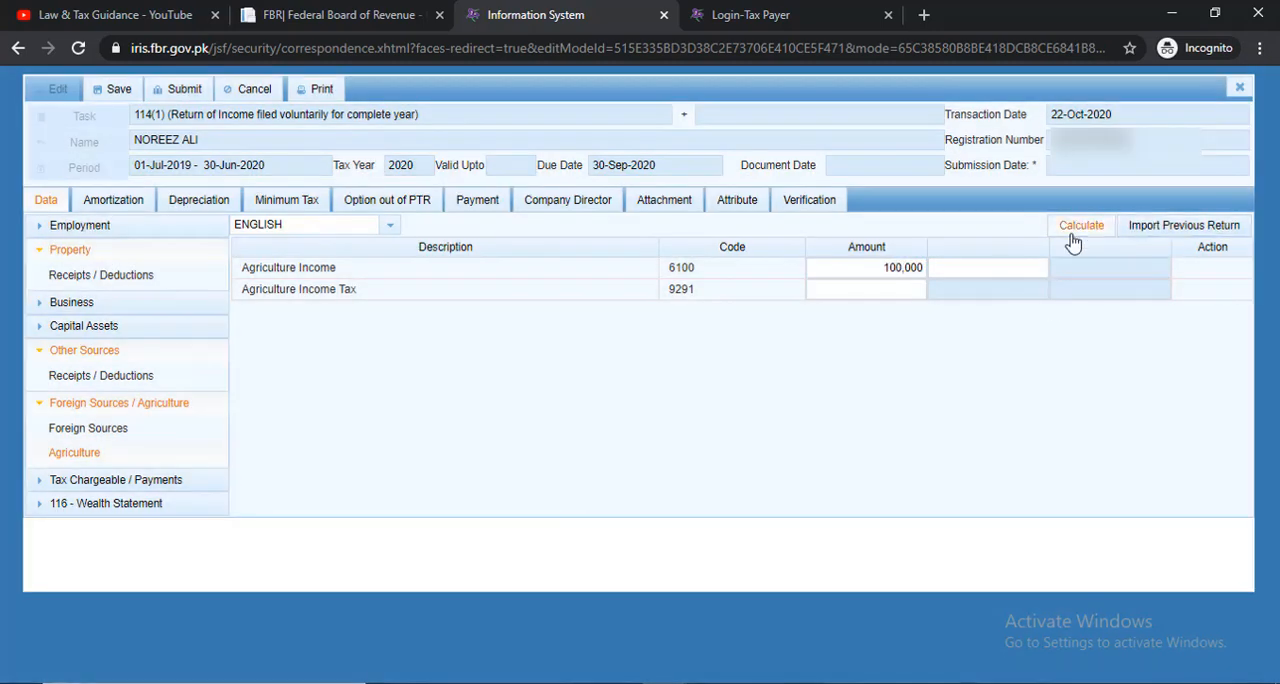
click(1076, 228)
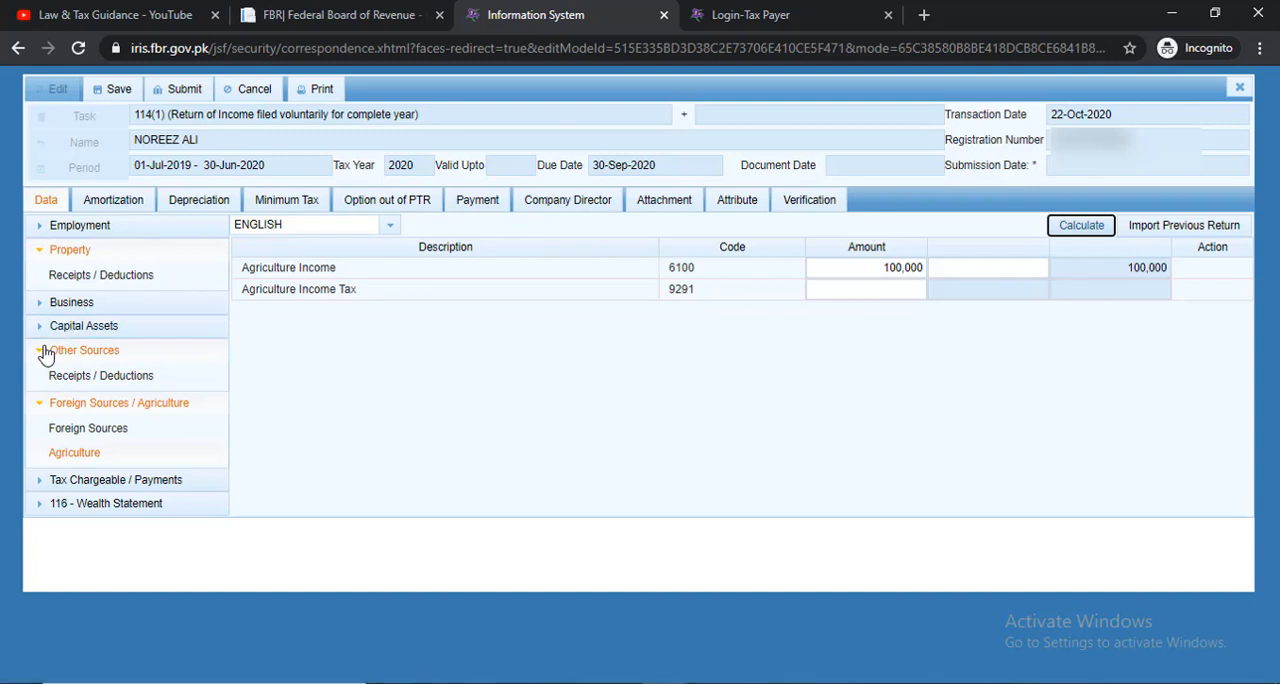
Open the Computations section of Tax Chargeable / Payments and recalculate the return
click(44, 351)
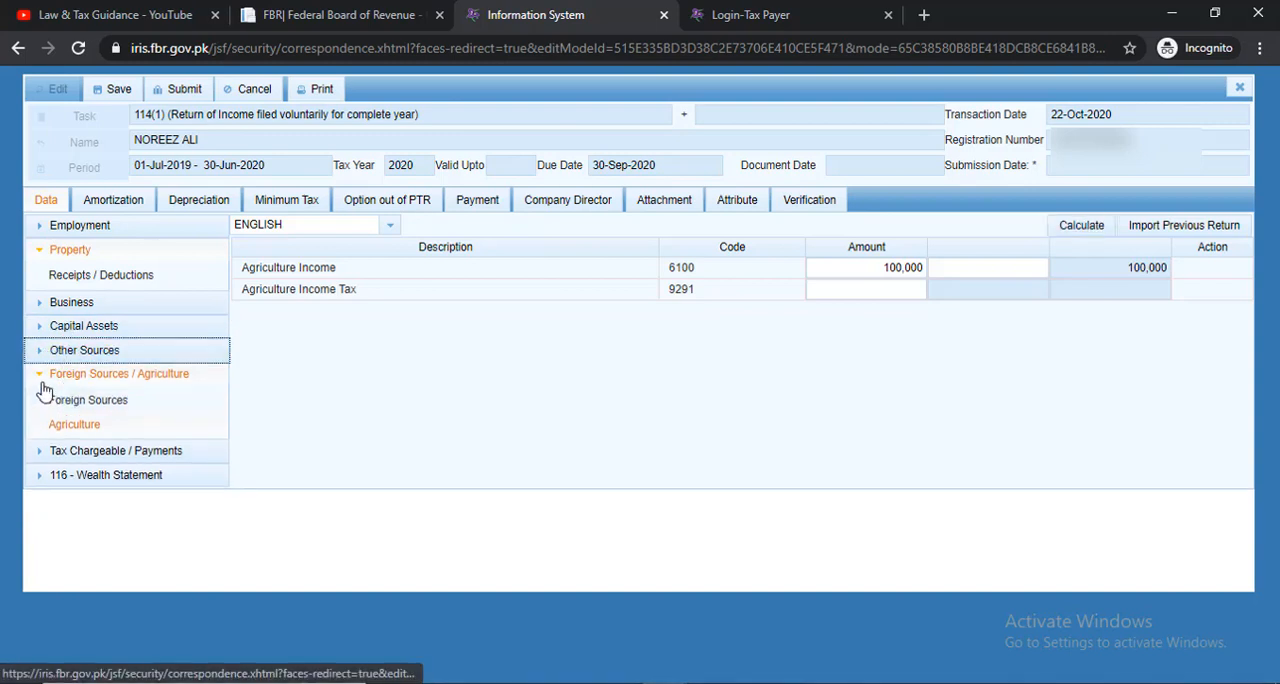
click(41, 377)
click(40, 399)
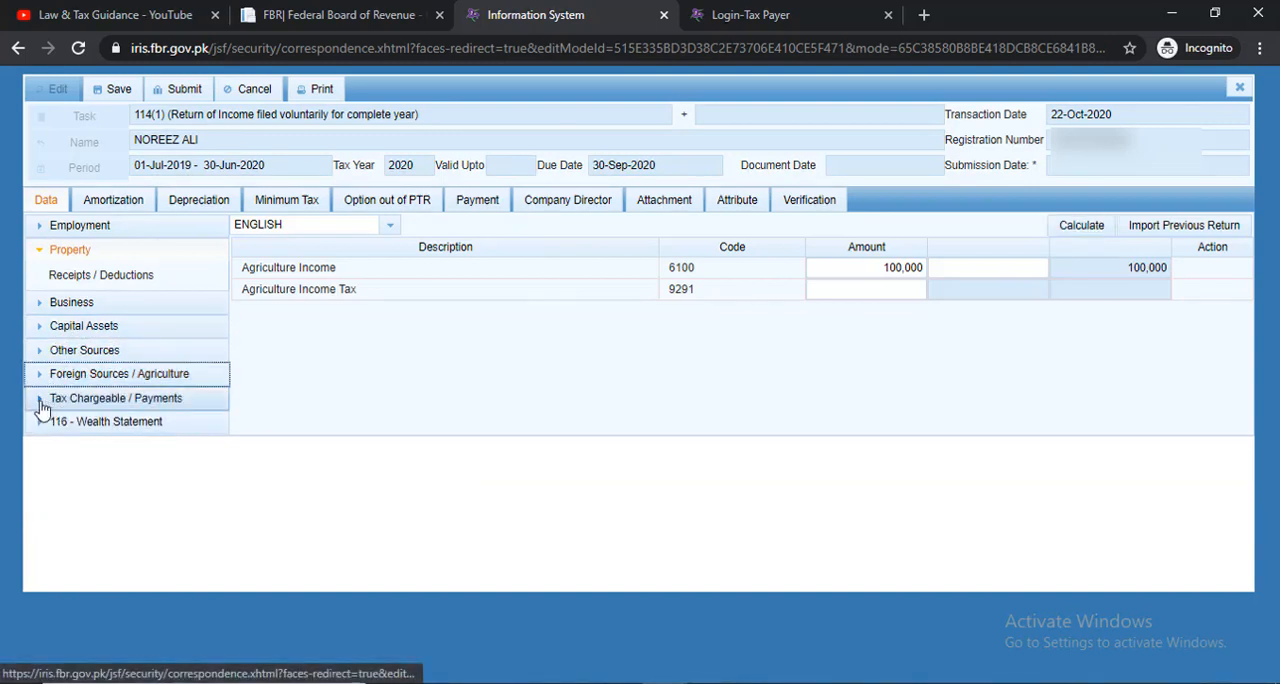
click(86, 587)
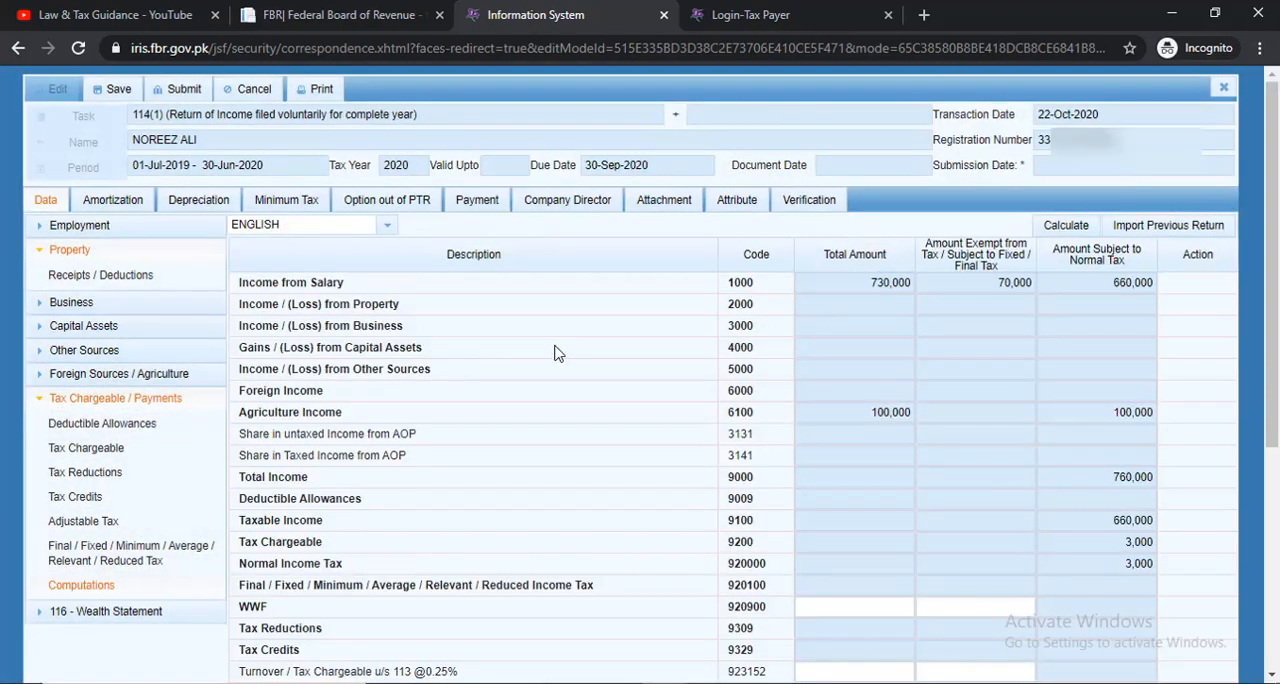
click(1086, 229)
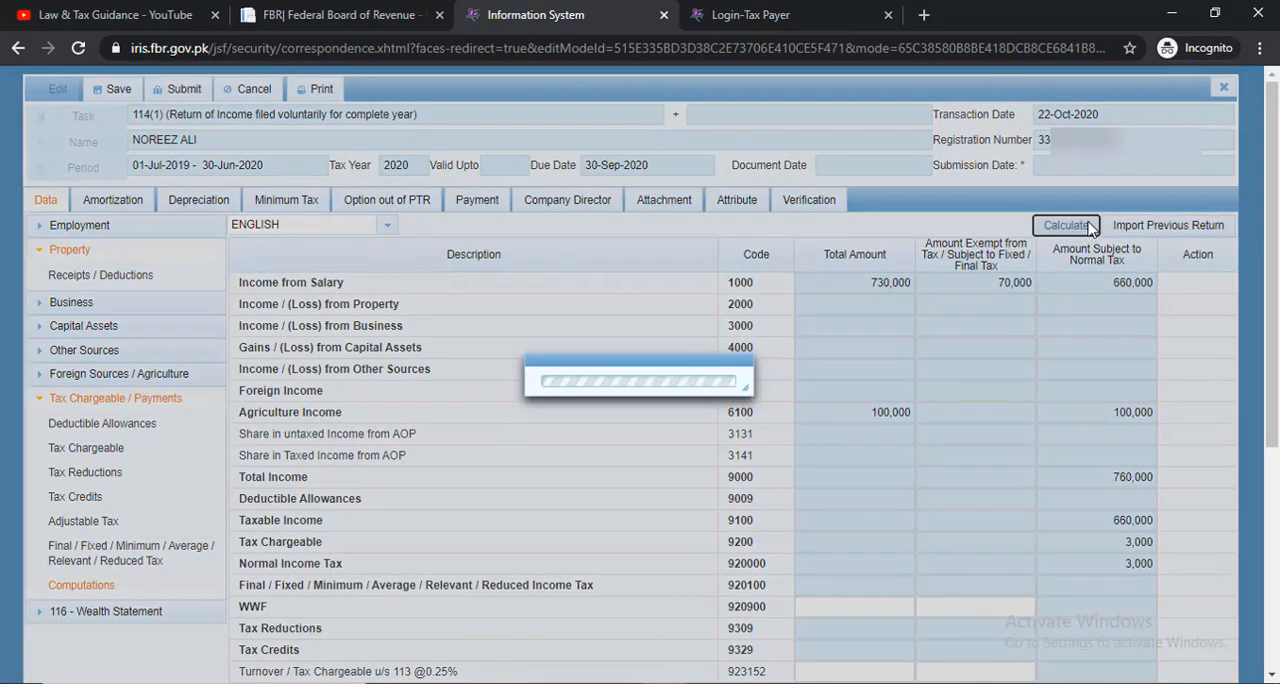
Check the Tax Chargeable and Admitted Income Tax amounts in the Computations
scroll(1086, 229, down, 3)
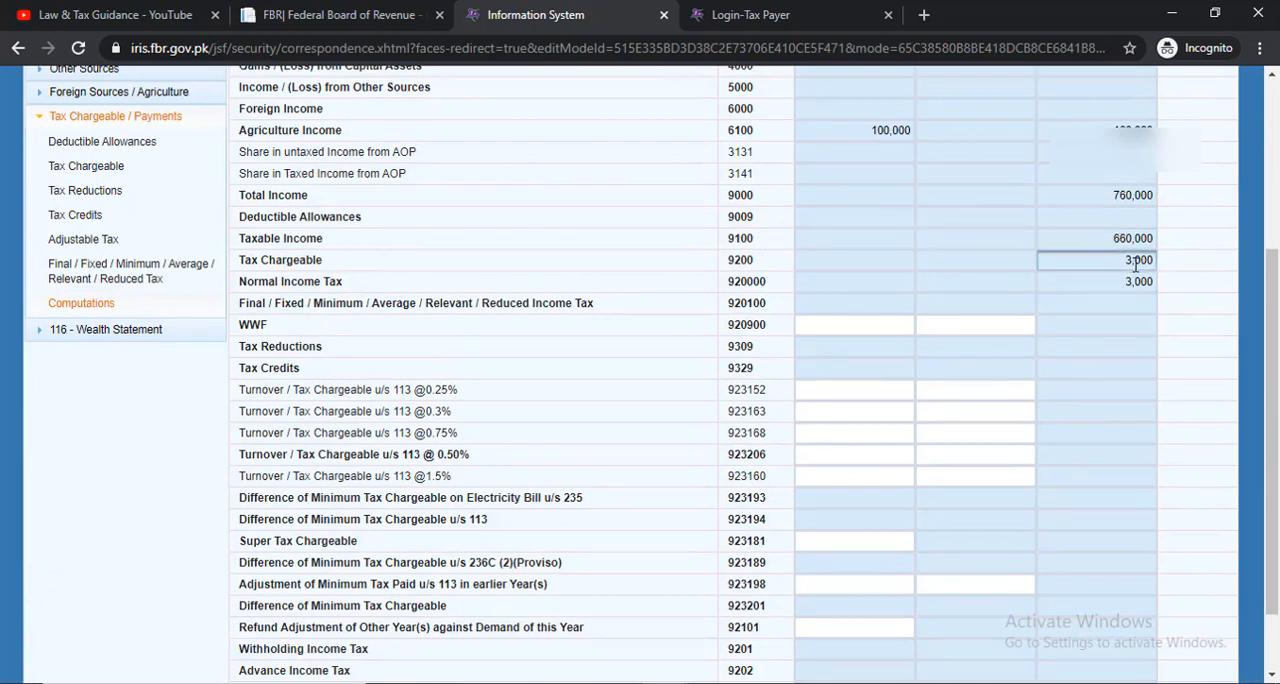
drag(1129, 262, 1155, 265)
click(1103, 264)
drag(1118, 259, 1166, 271)
scroll(474, 410, down, 1)
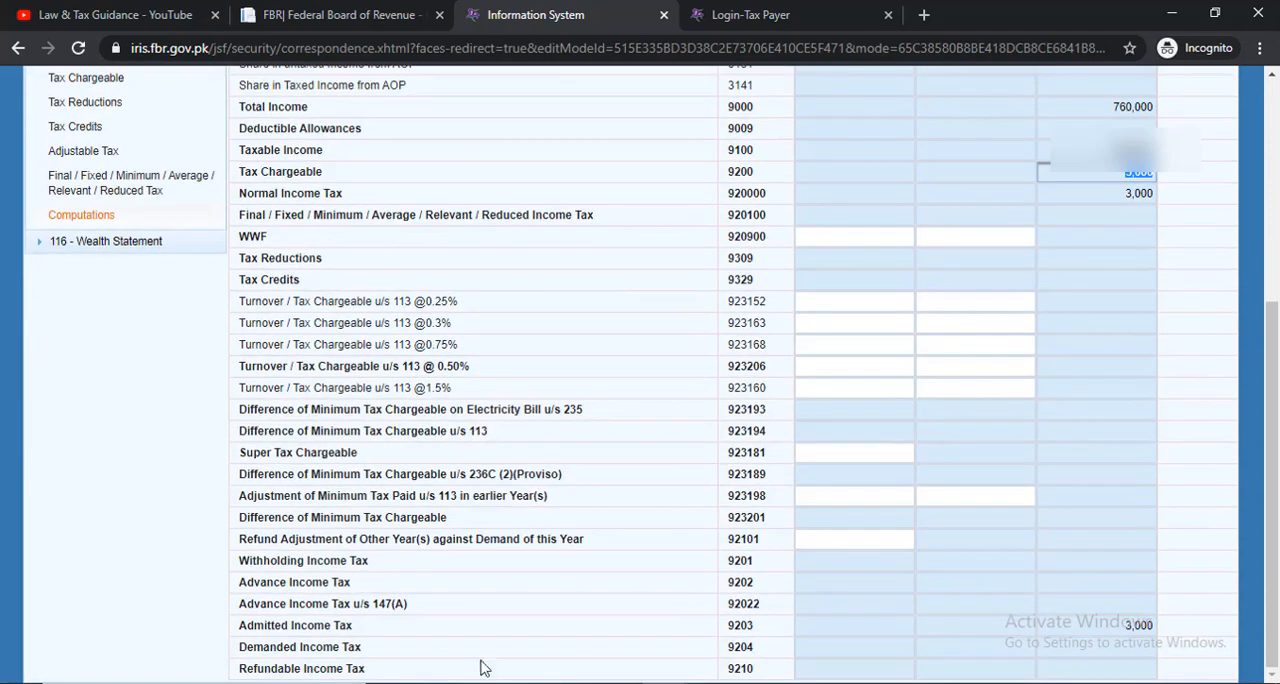
click(1130, 625)
scroll(360, 460, up, 4)
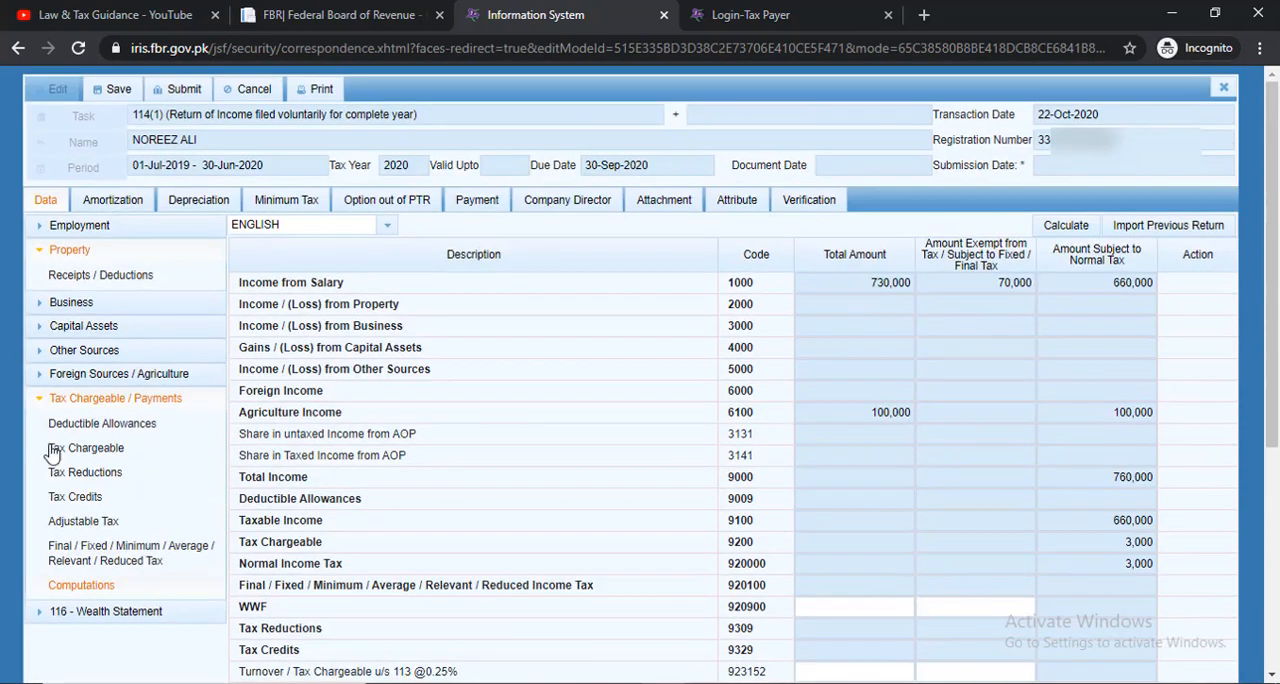
Examine the Final / Fixed / Minimum / Average / Relevant / Reduced Tax section for income heads that apply to the taxpayer
click(100, 553)
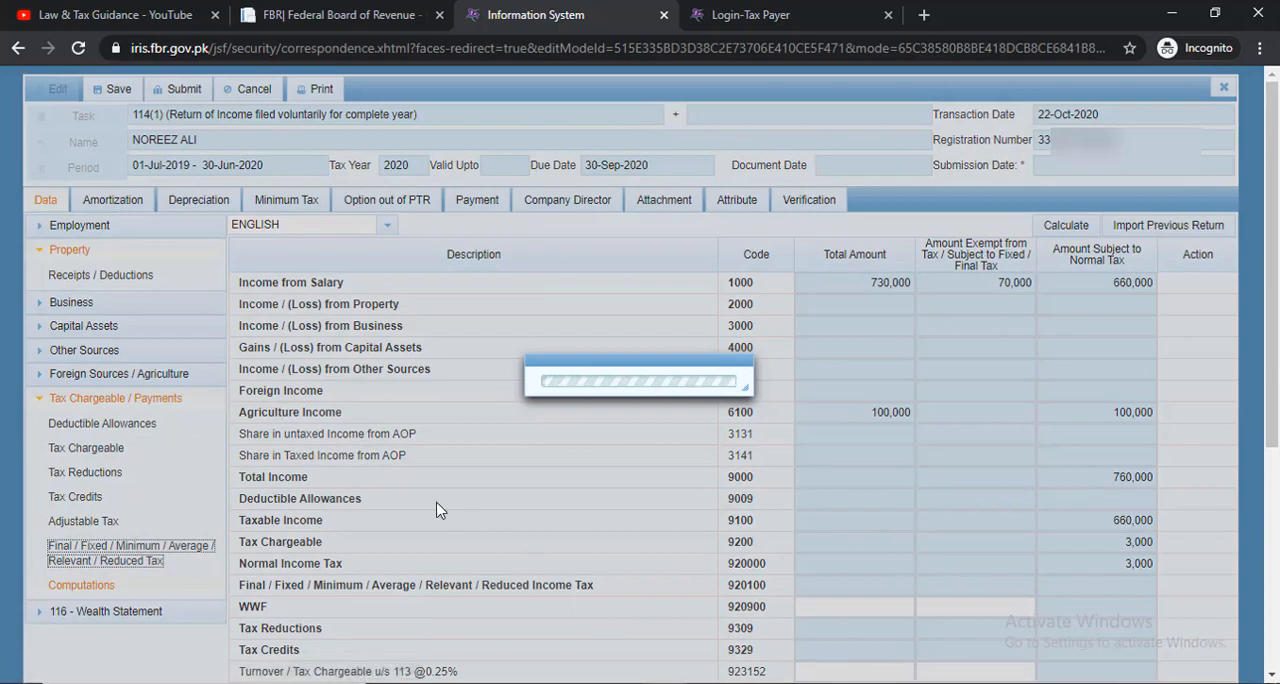
scroll(470, 367, down, 5)
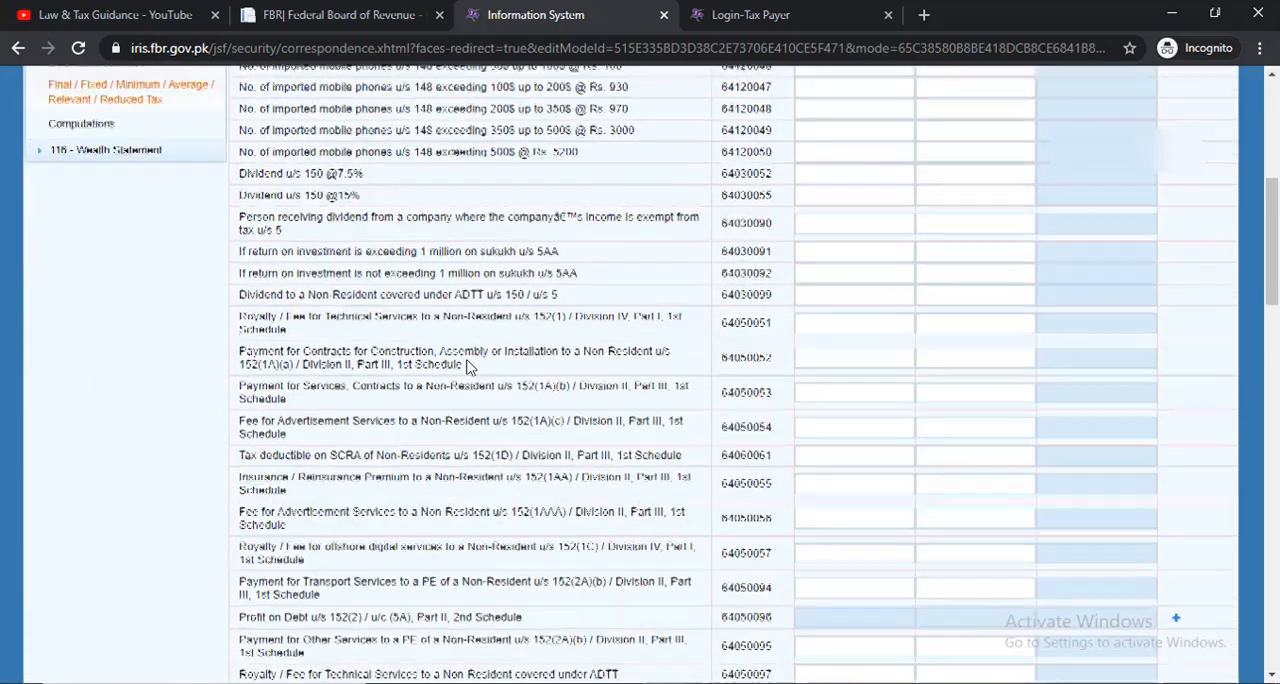
scroll(470, 367, down, 10)
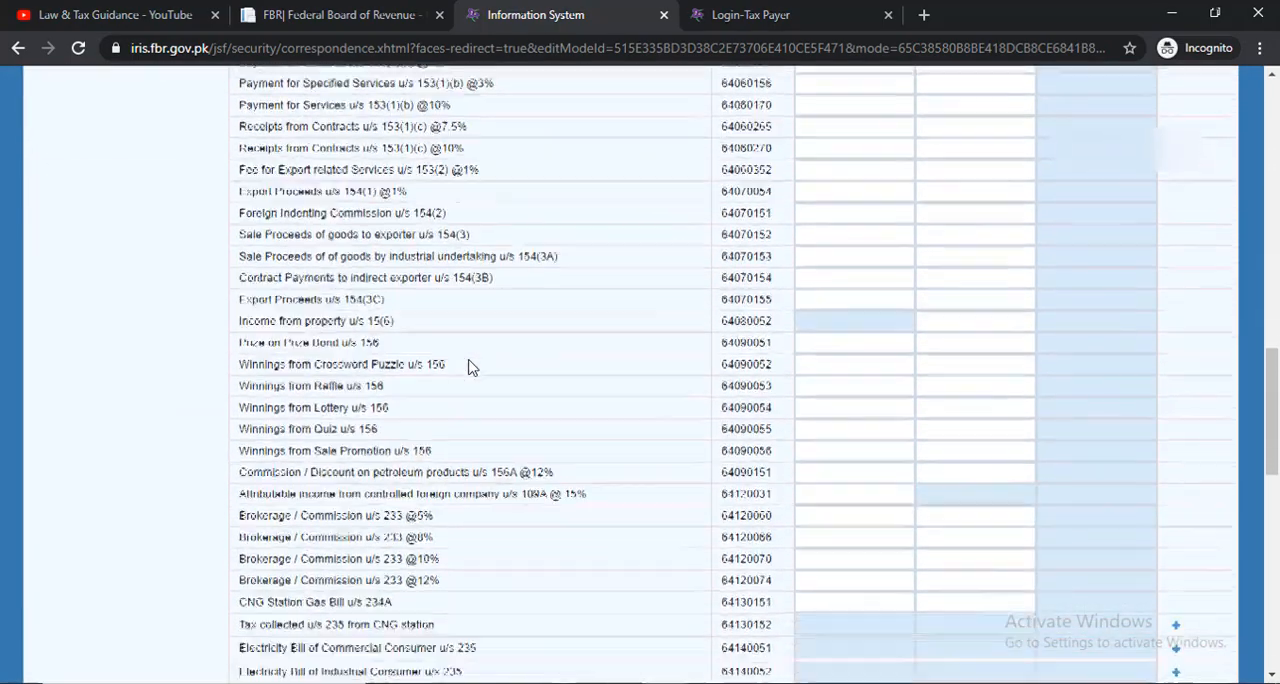
scroll(470, 367, down, 5)
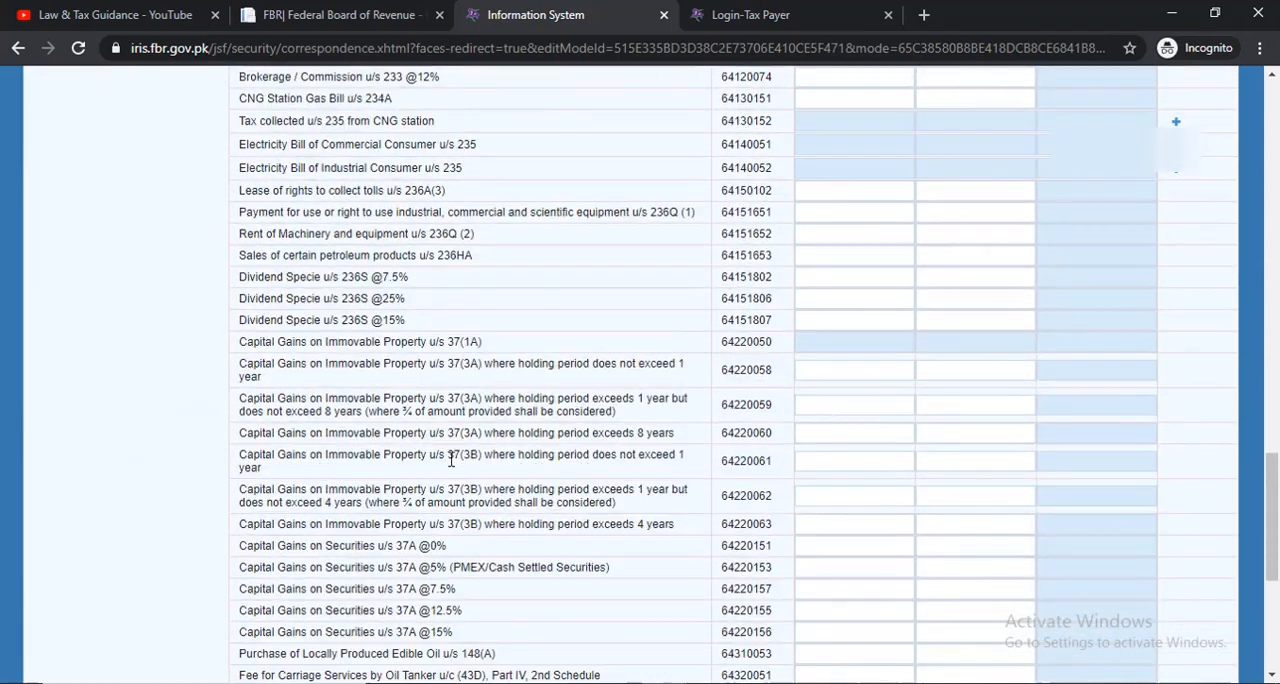
scroll(451, 459, down, 5)
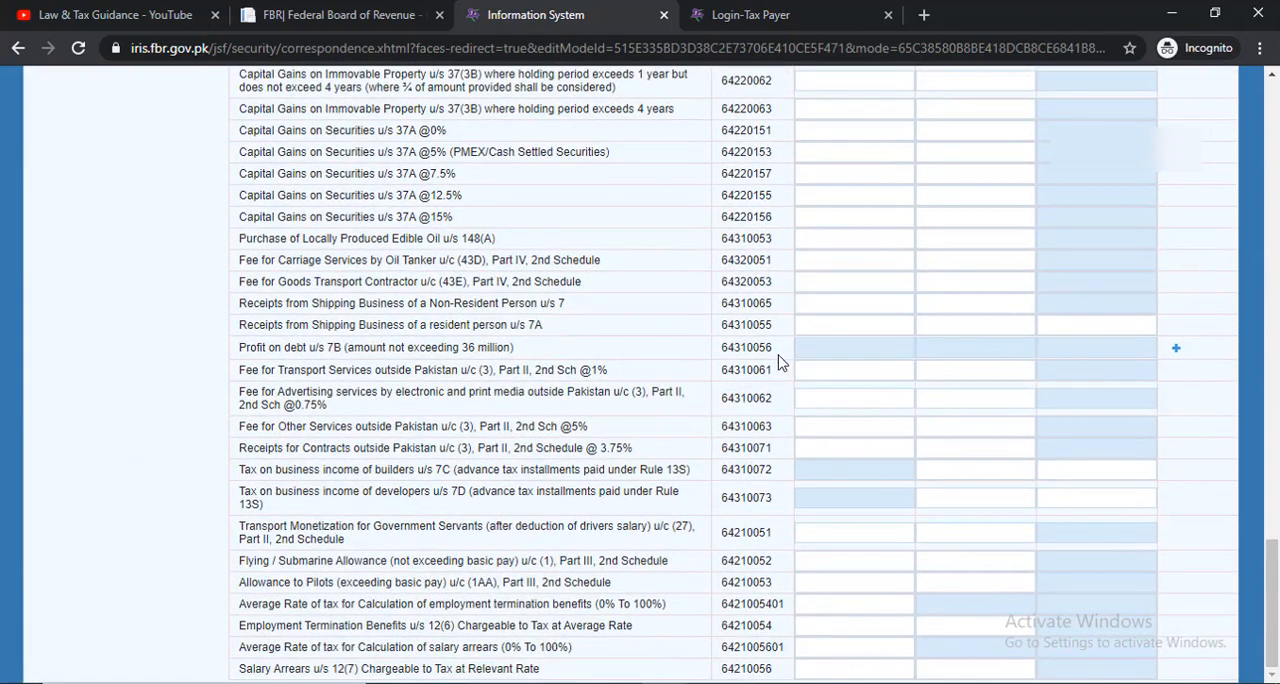
scroll(770, 362, up, 3)
scroll(740, 369, up, 3)
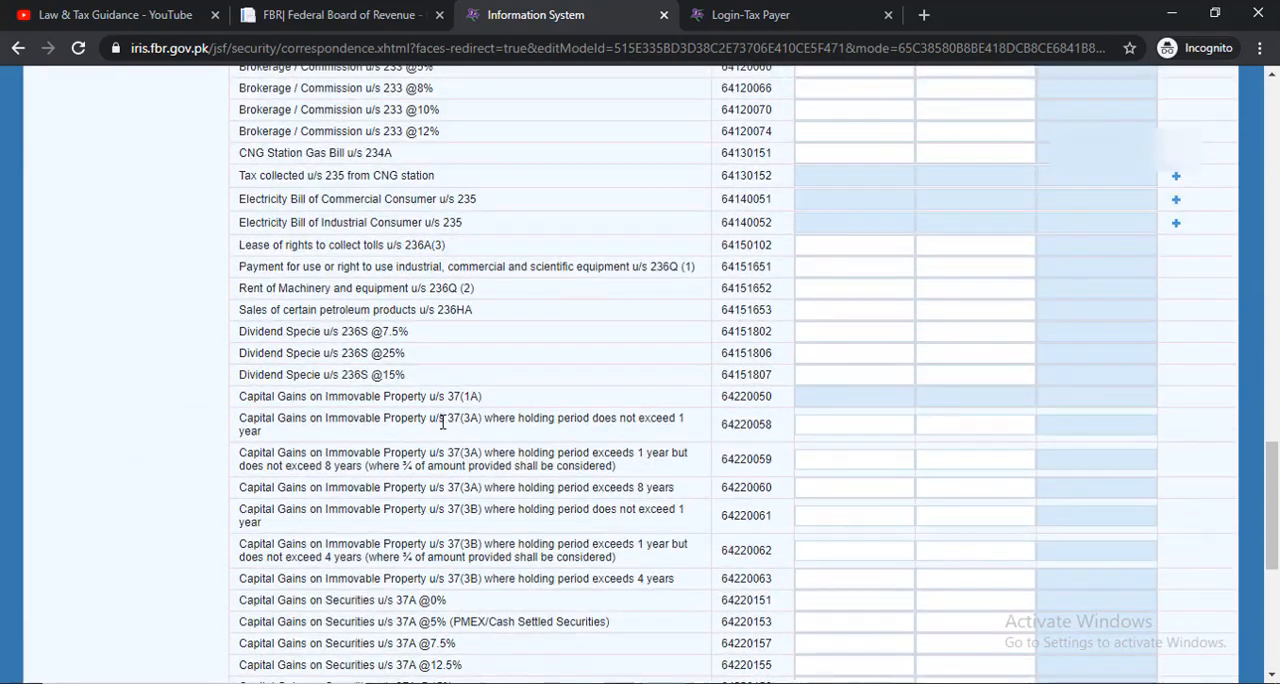
scroll(430, 314, up, 1)
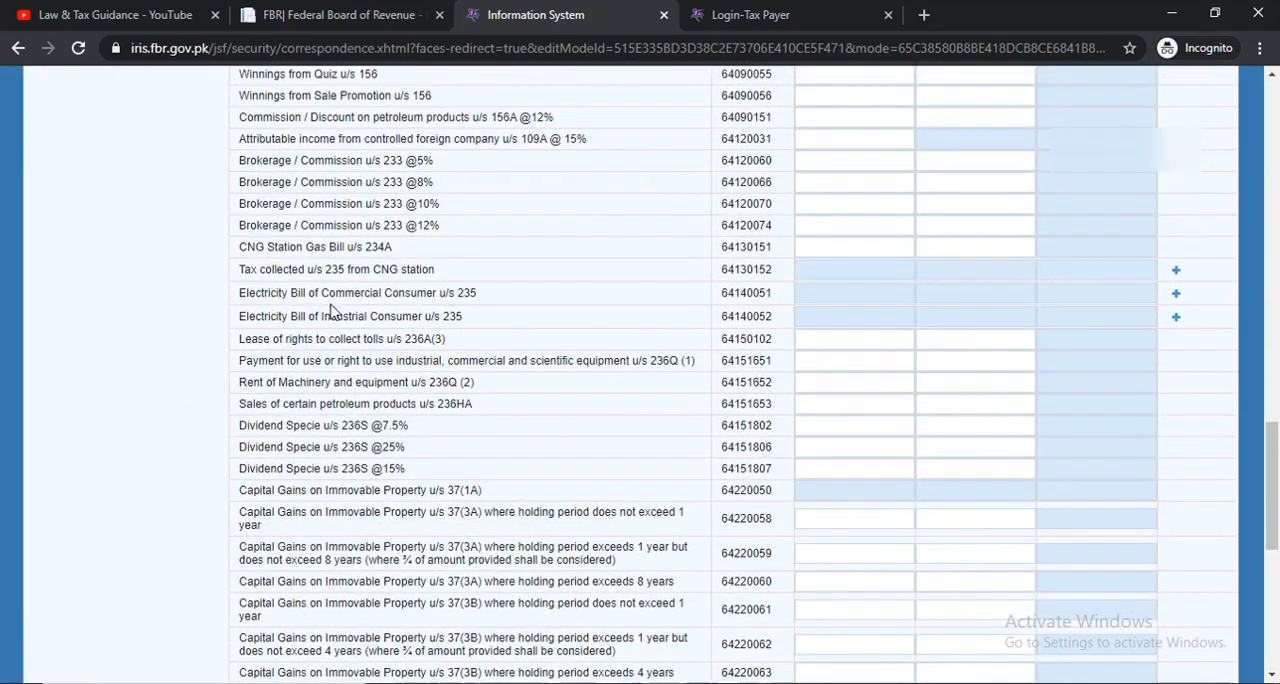
scroll(283, 333, up, 2)
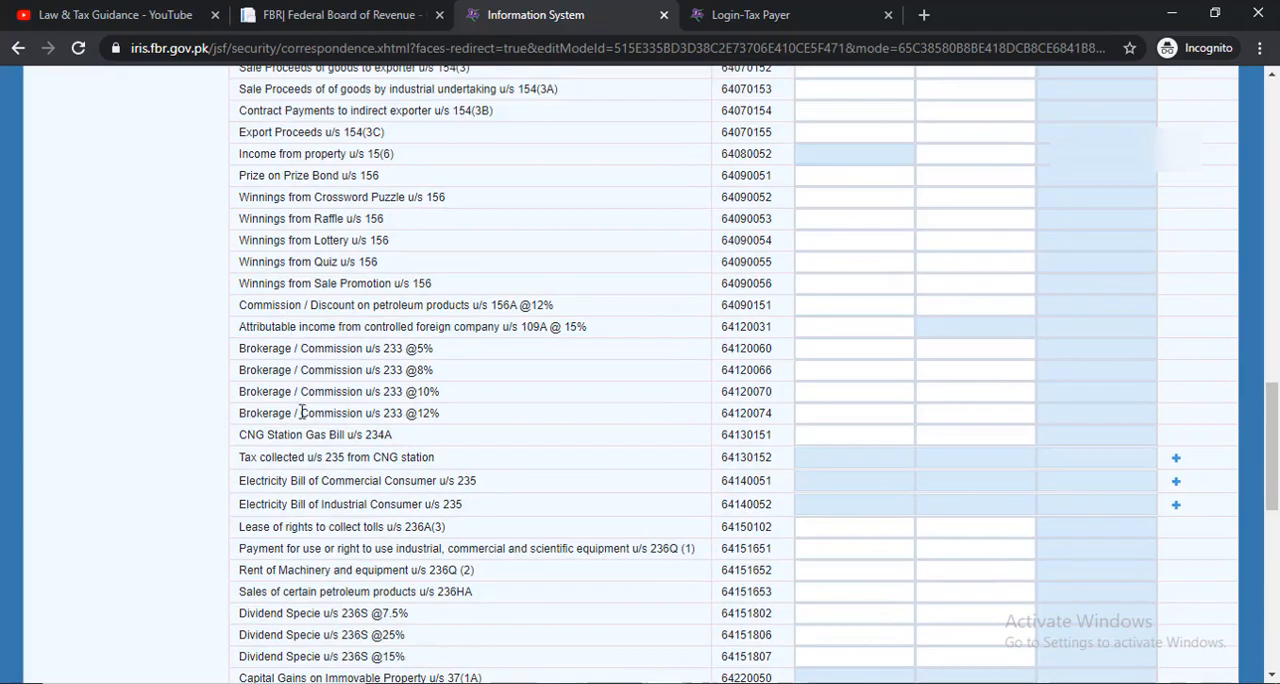
scroll(318, 413, up, 3)
scroll(318, 420, down, 3)
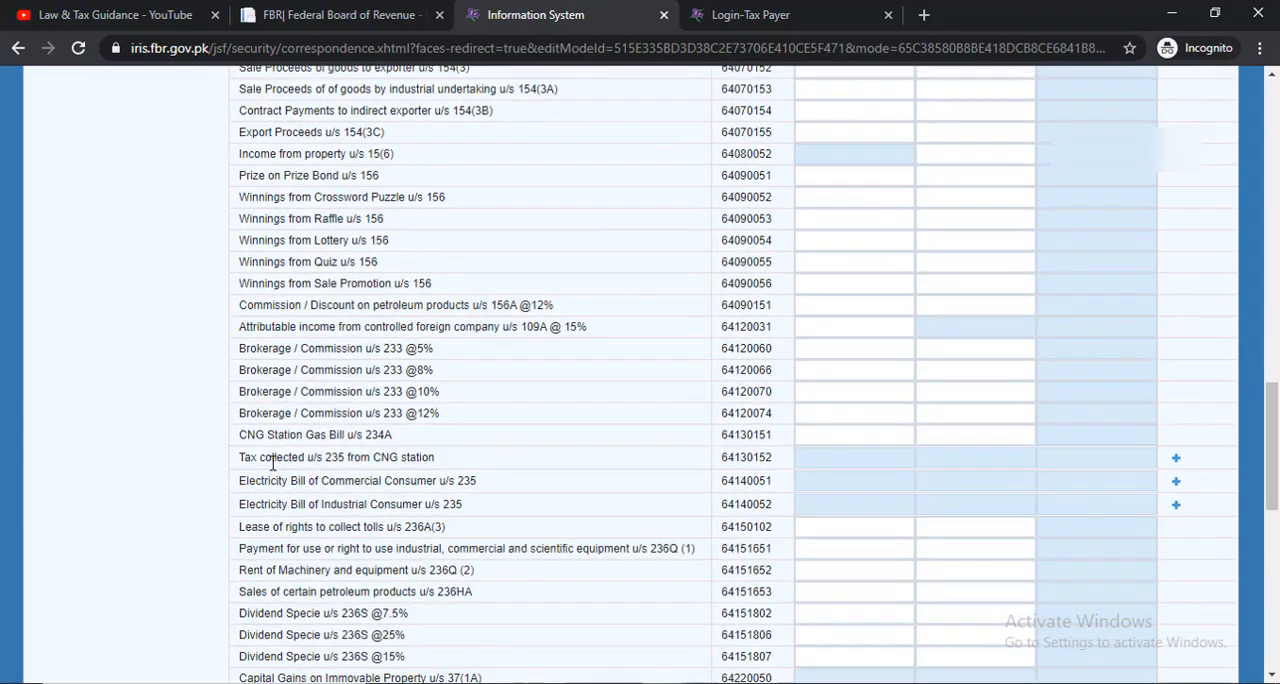
scroll(392, 455, up, 2)
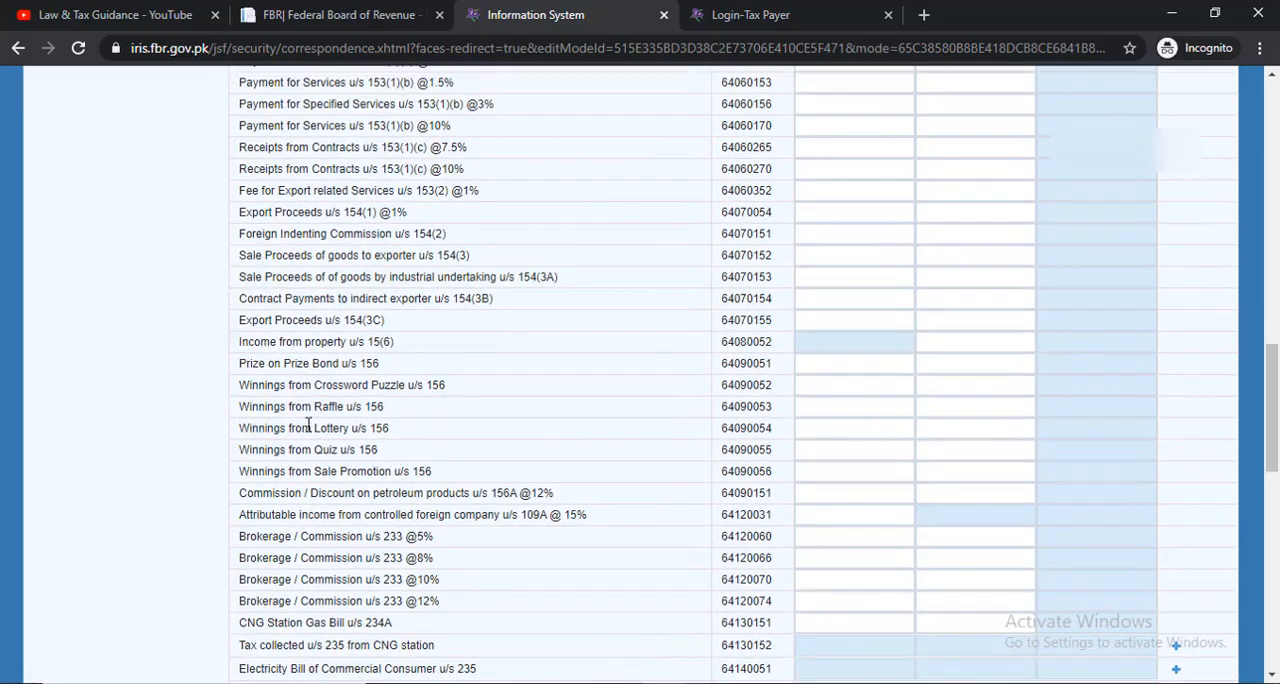
scroll(305, 424, up, 5)
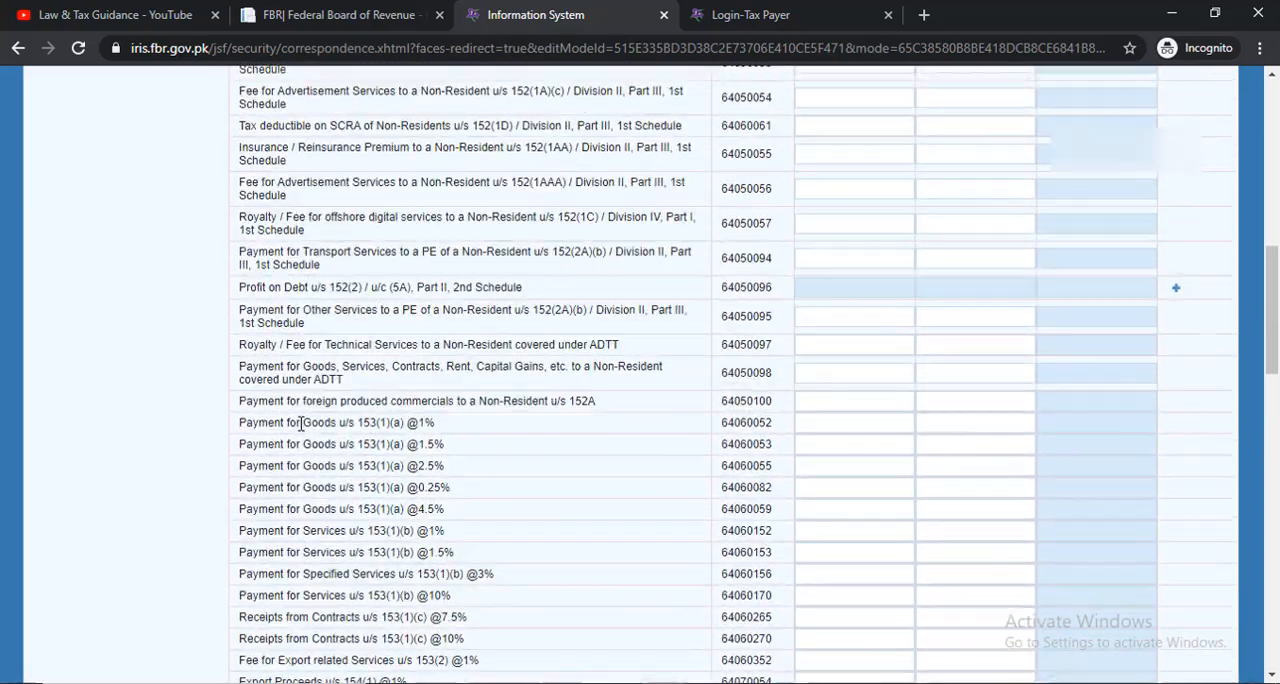
scroll(300, 423, up, 6)
scroll(302, 430, down, 7)
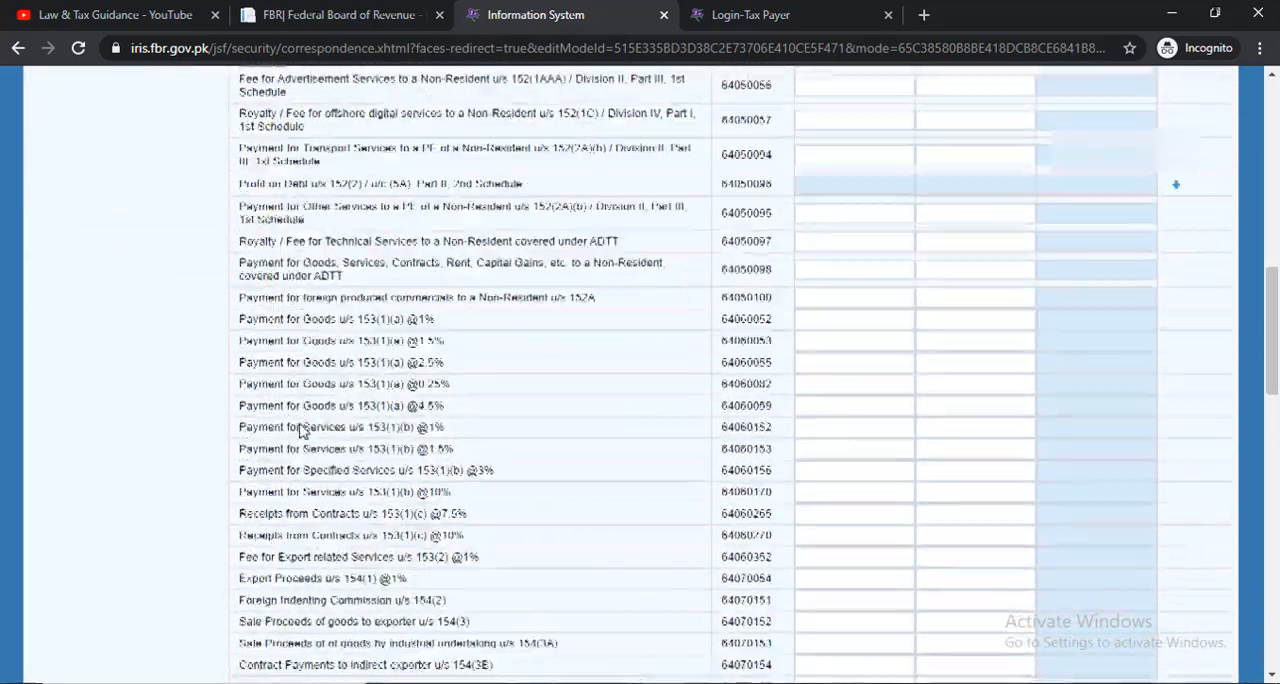
scroll(392, 435, down, 2)
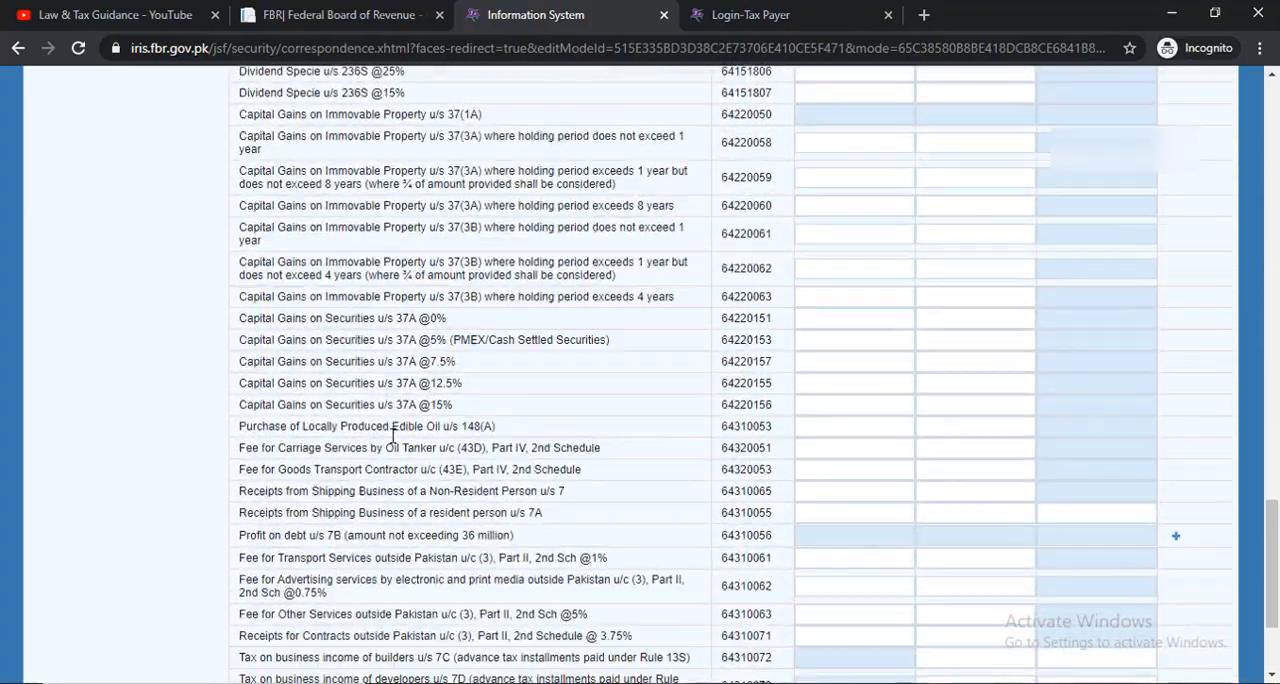
scroll(392, 435, down, 3)
scroll(393, 440, up, 4)
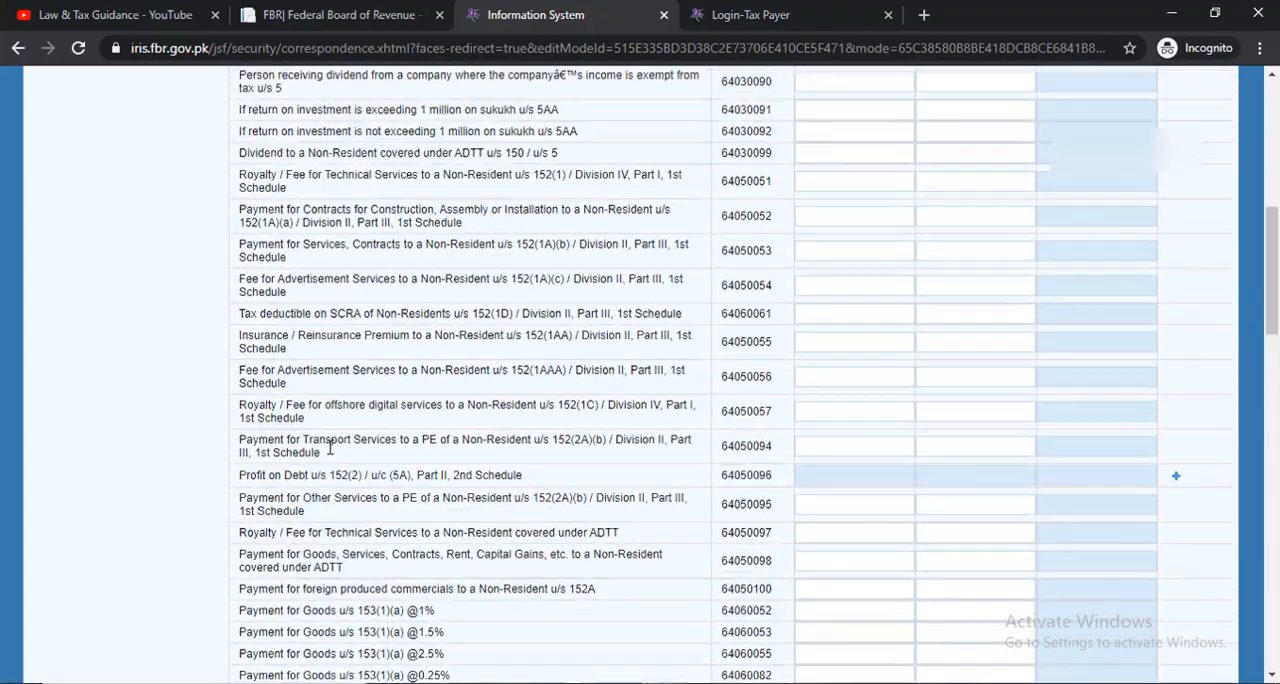
scroll(330, 449, up, 6)
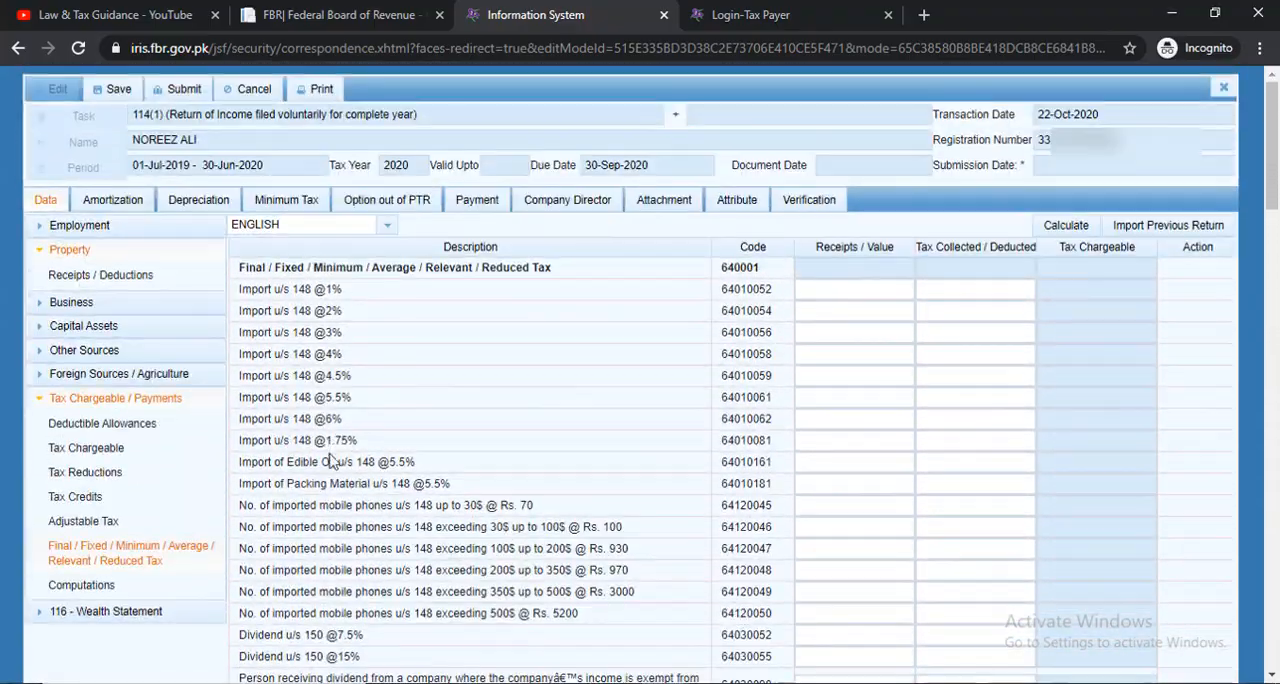
scroll(330, 461, down, 6)
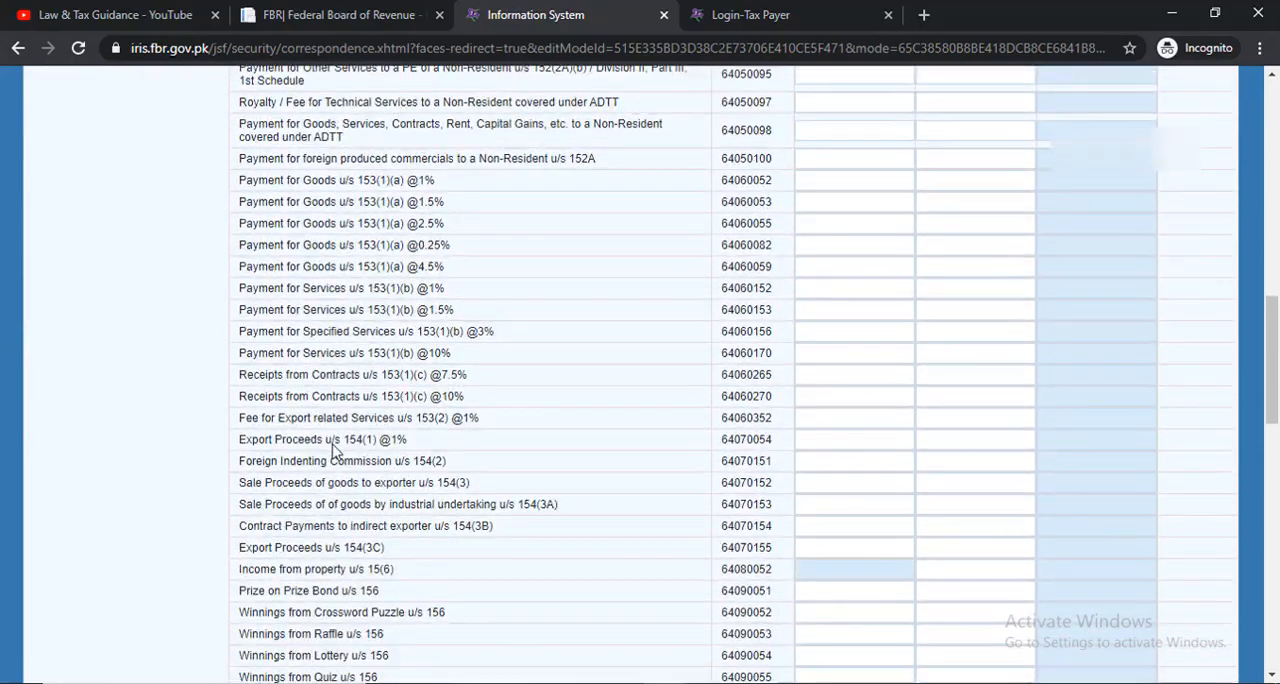
scroll(333, 452, down, 2)
scroll(333, 447, down, 4)
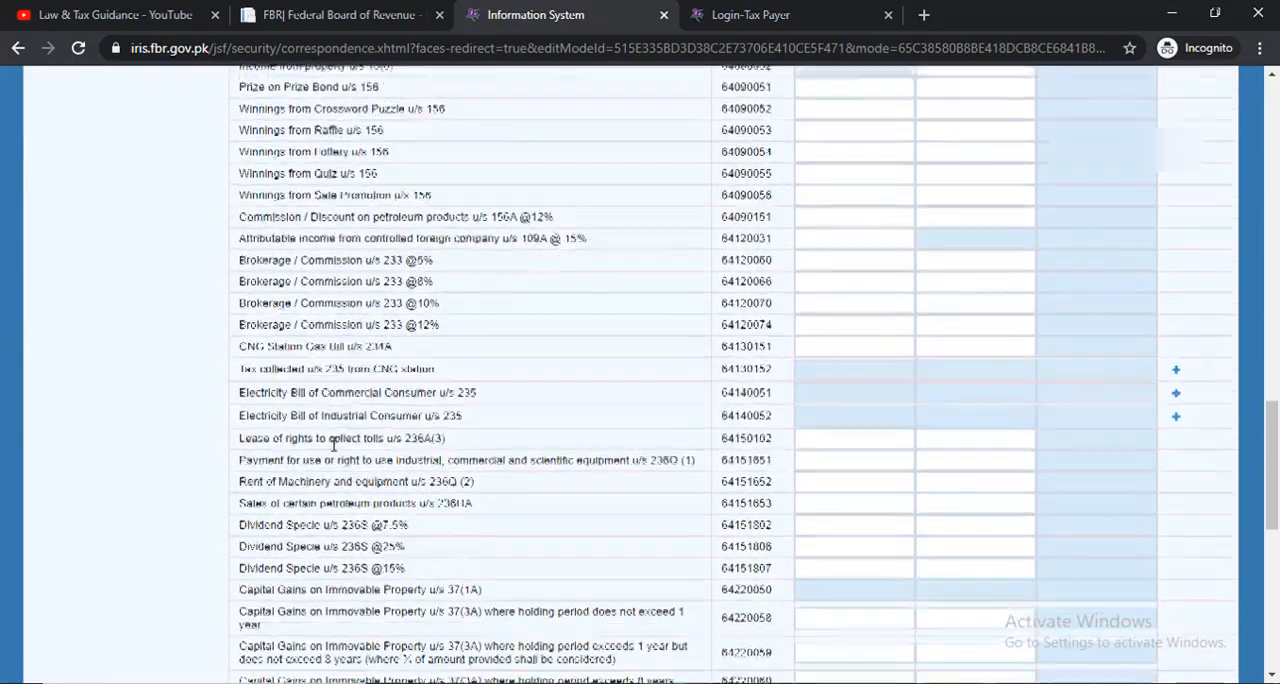
scroll(333, 444, down, 6)
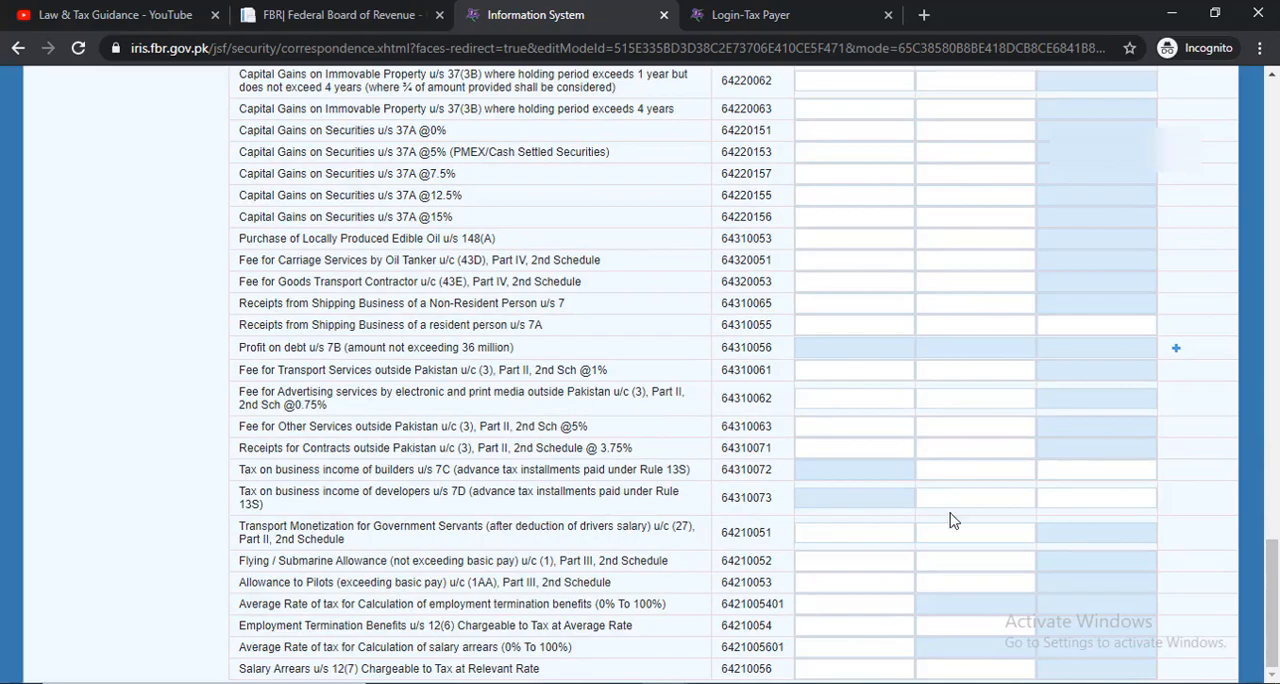
In the Adjustable Tax section, add a Cellphone Bill u/s 236(1)(a) entry with the cellphone number as Utility and "mobilink" as Contents
drag(1272, 600, 1232, 105)
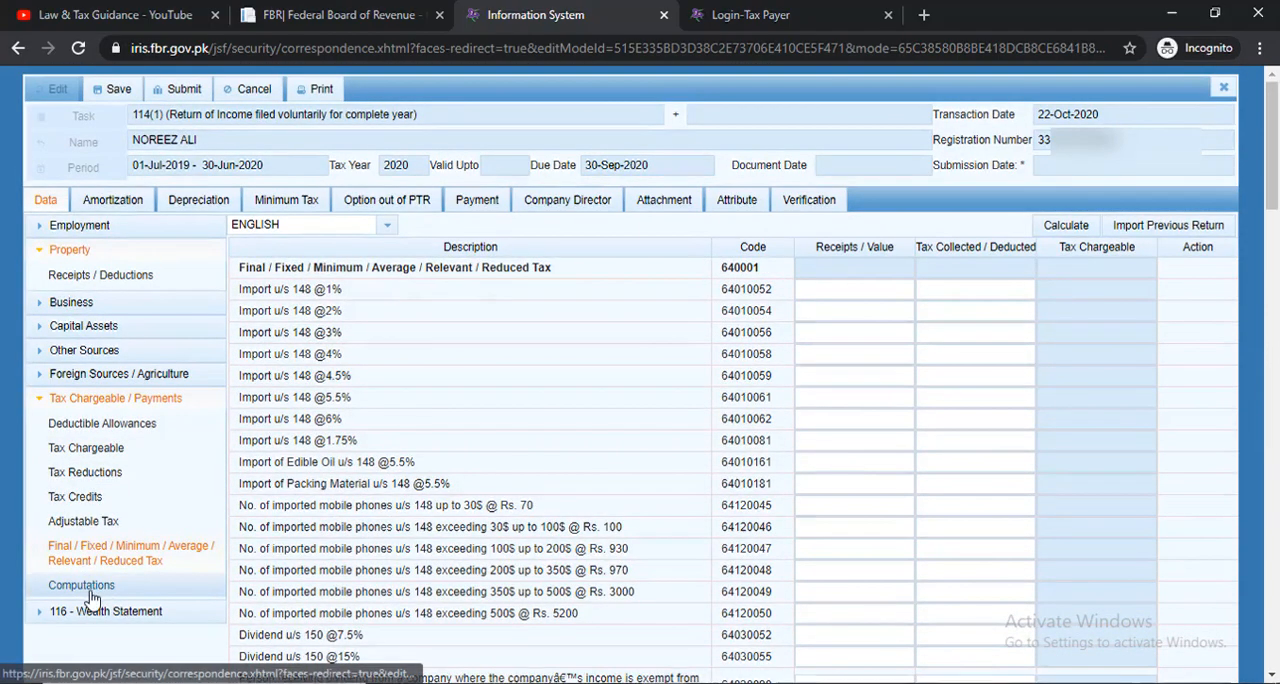
click(76, 522)
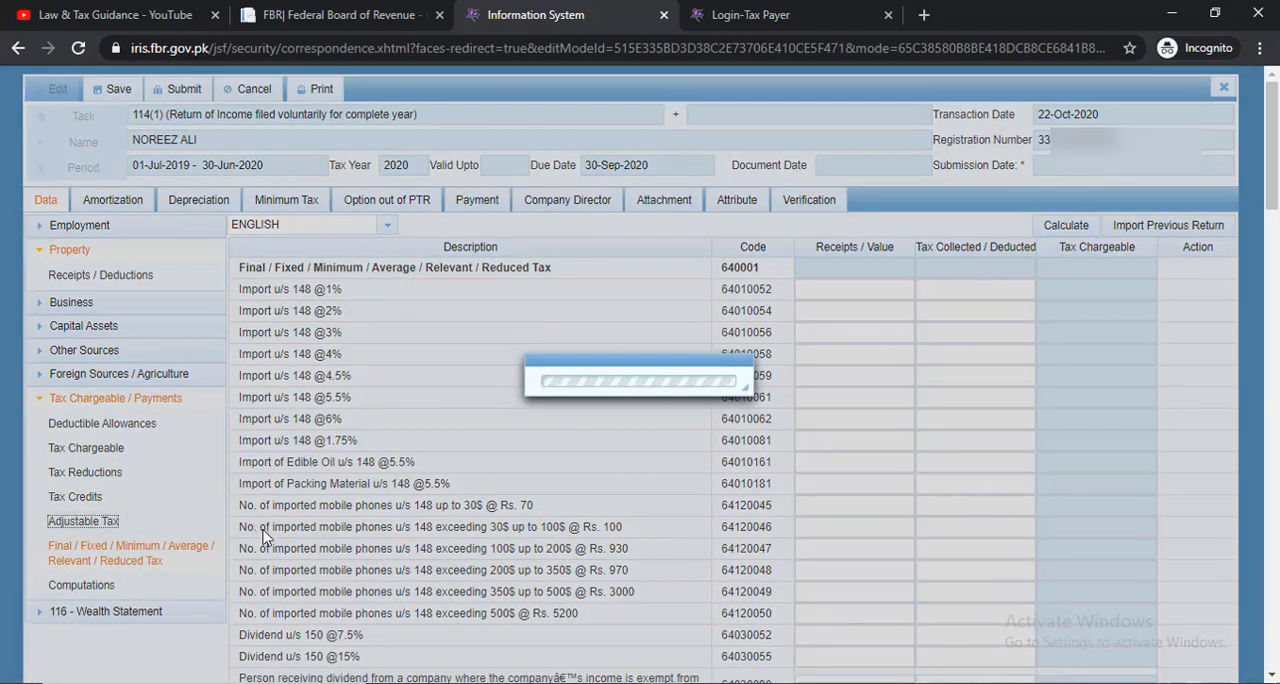
scroll(253, 521, down, 3)
scroll(253, 521, down, 5)
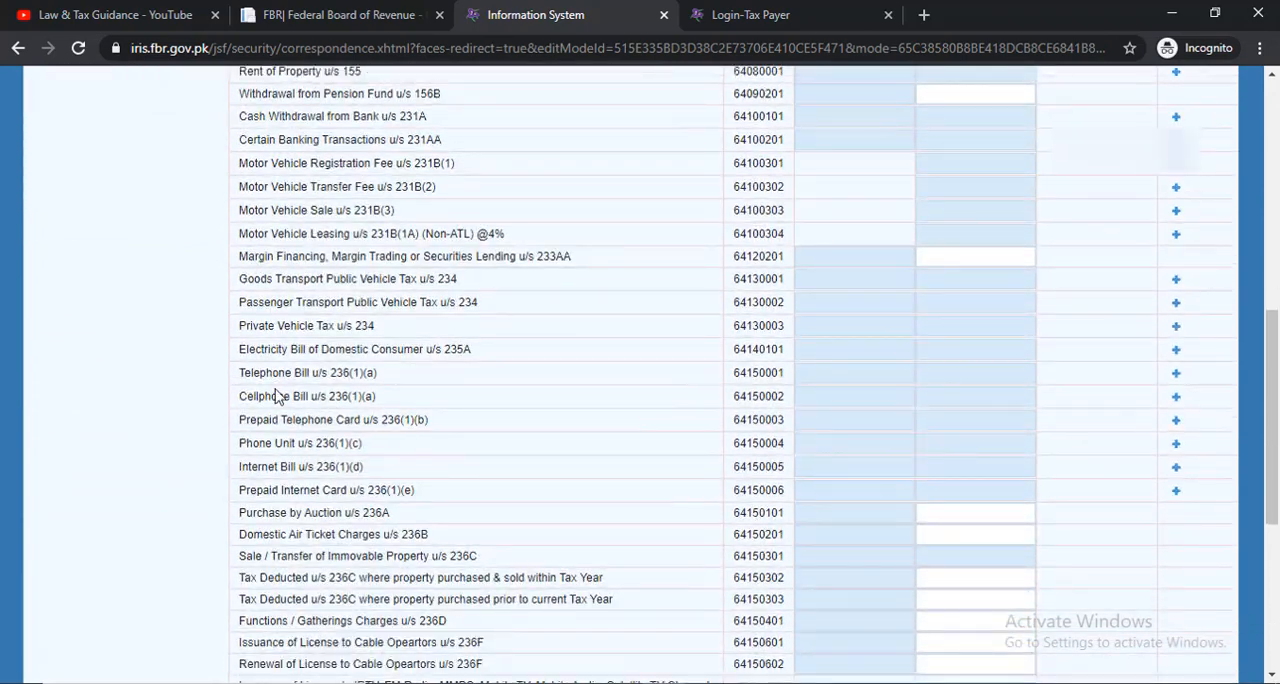
click(1178, 399)
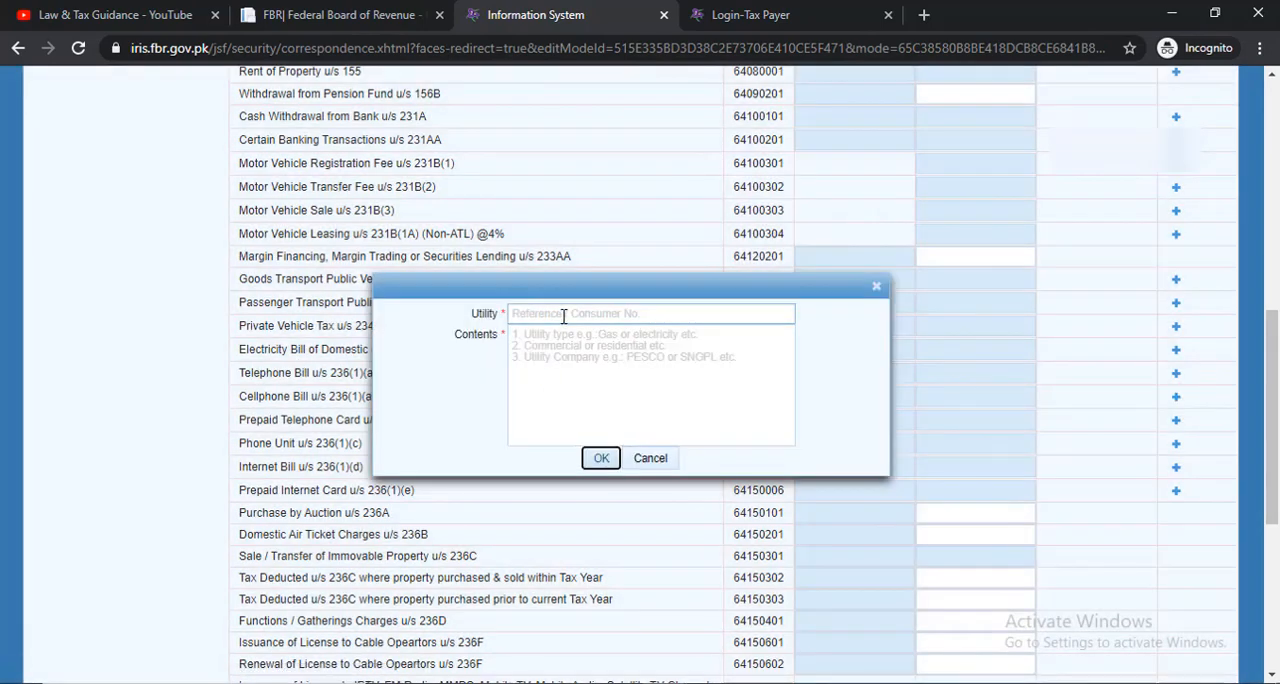
click(563, 316)
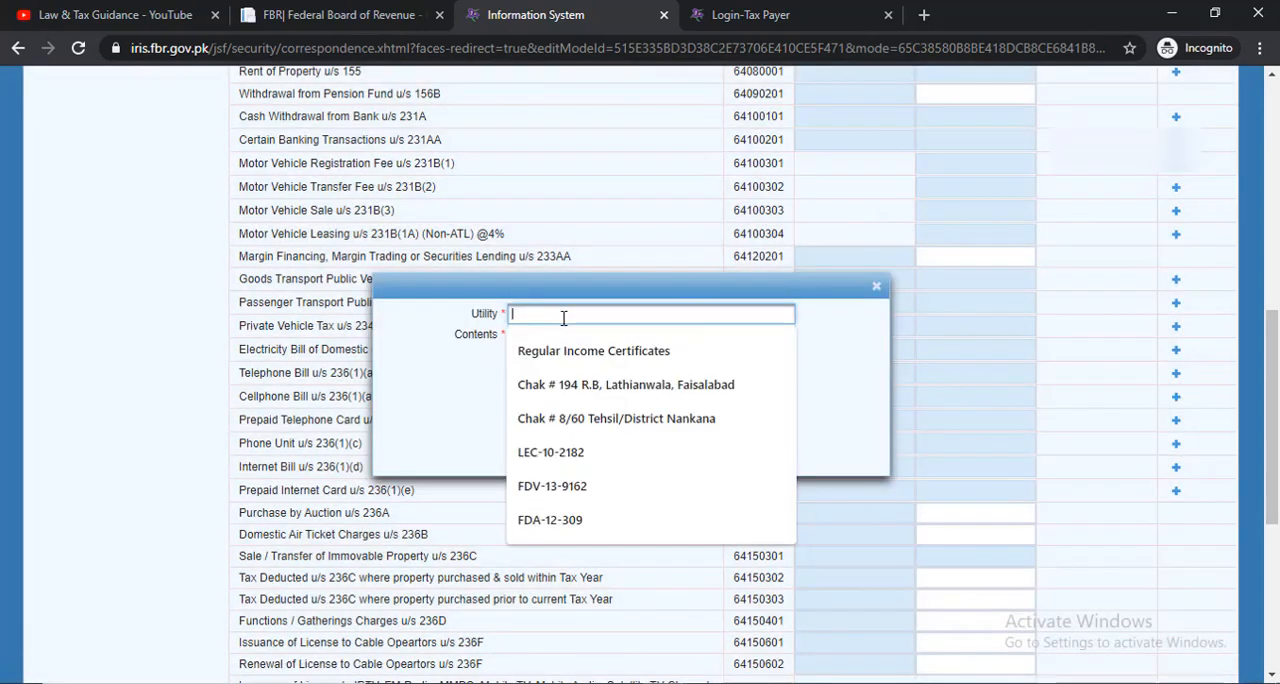
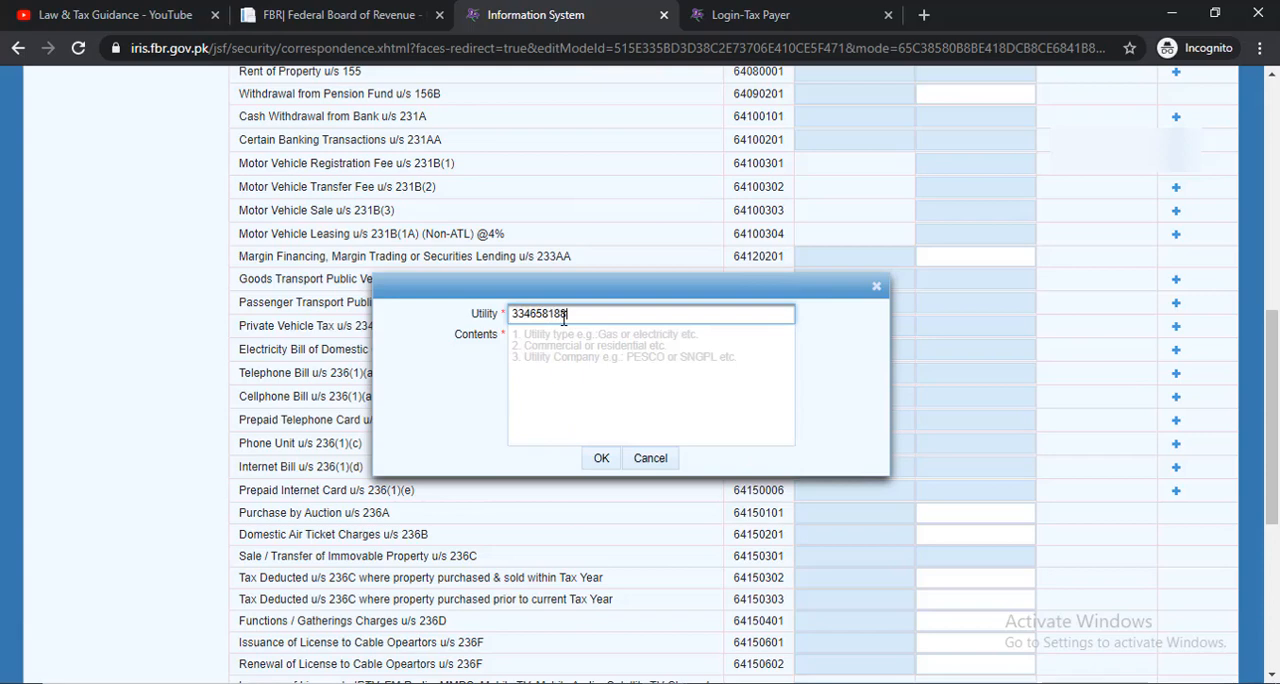
click(552, 336)
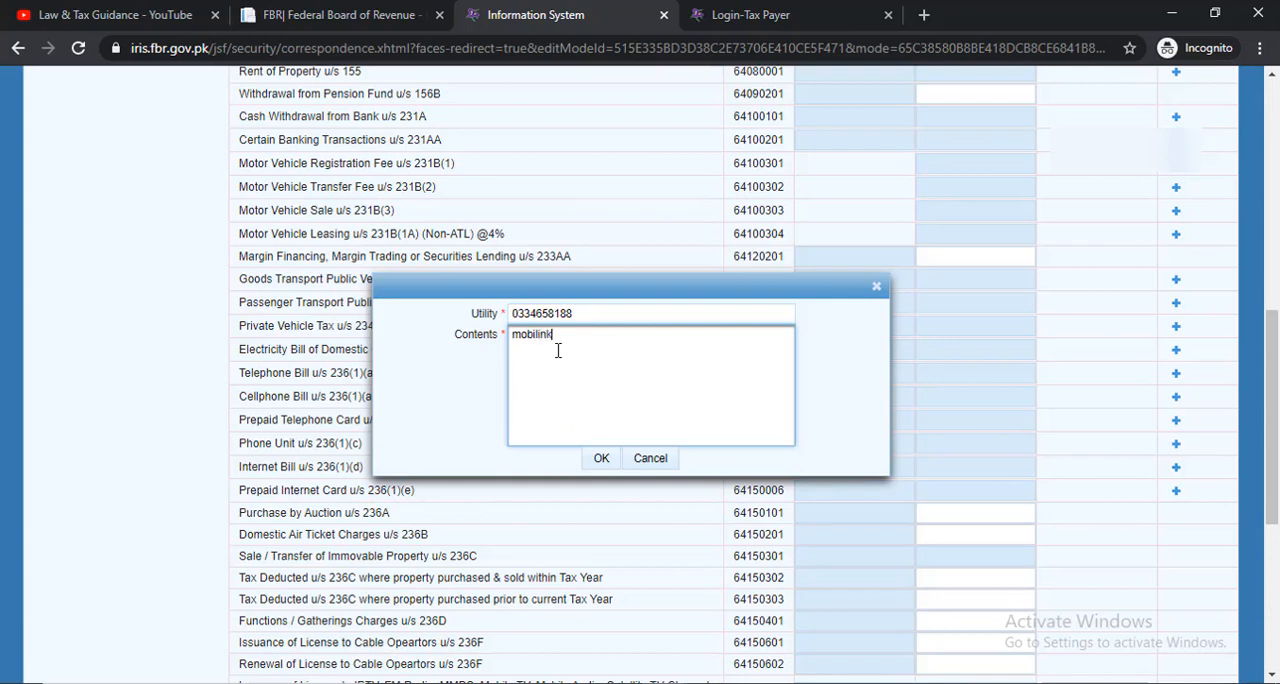
click(603, 457)
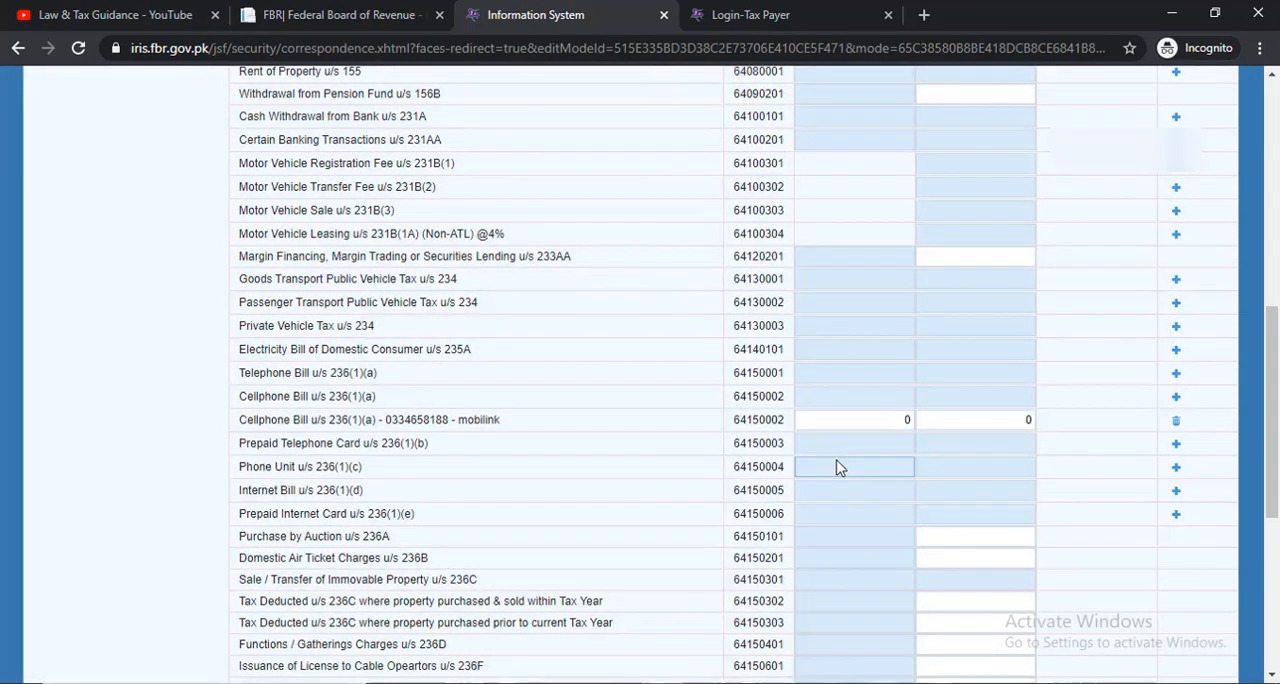
Enter 19,700 as receipts and 3,220 as tax deducted for the mobilink cellphone bill, and calculate the Adjustable Tax section
click(877, 424)
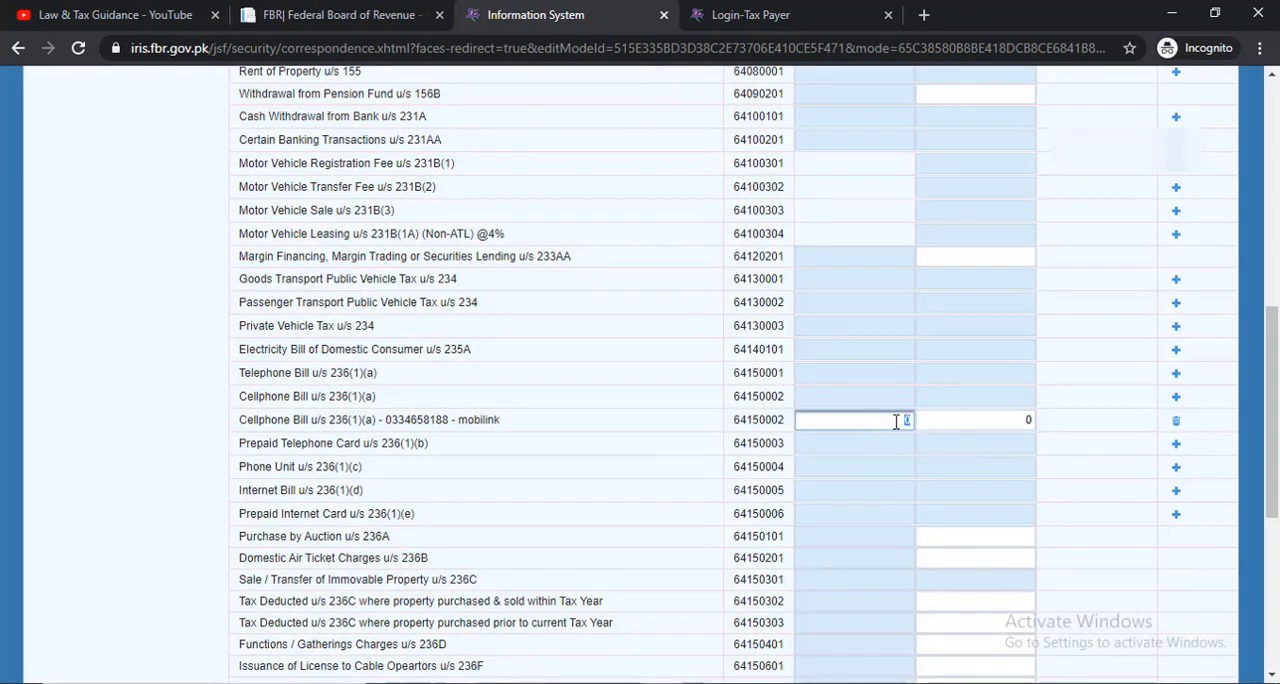
click(866, 426)
click(895, 447)
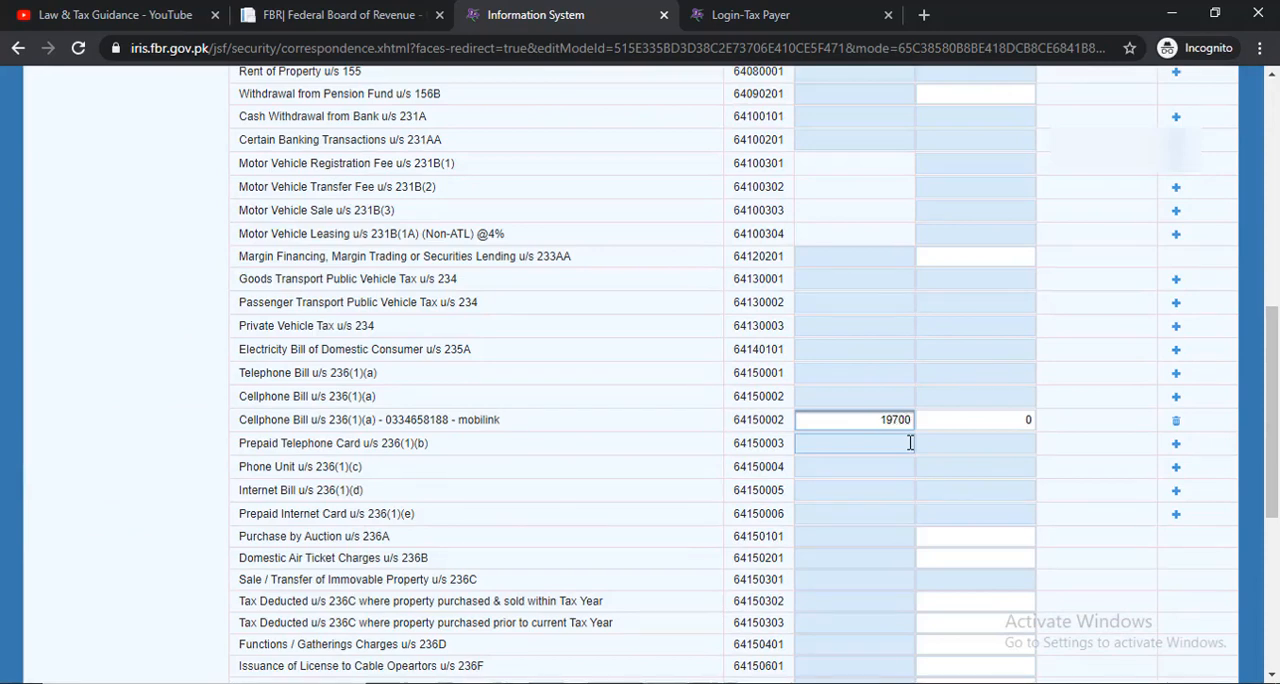
click(1000, 419)
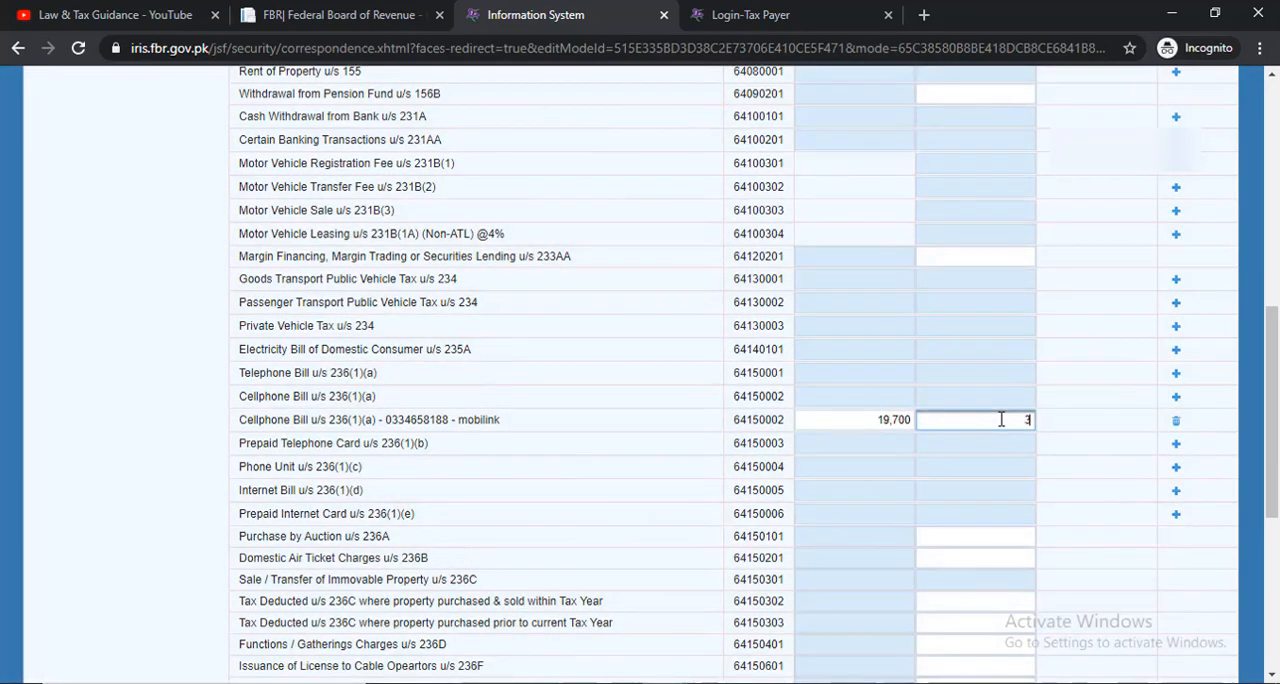
text(3220)
click(1073, 443)
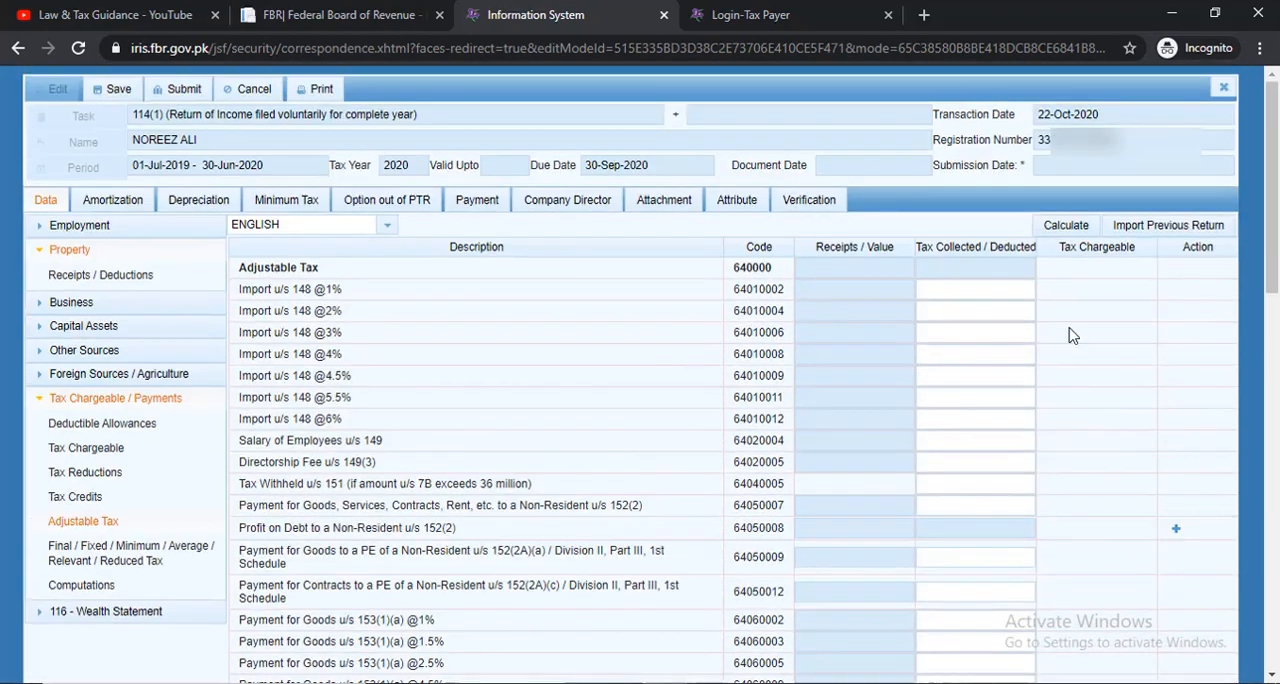
click(1068, 228)
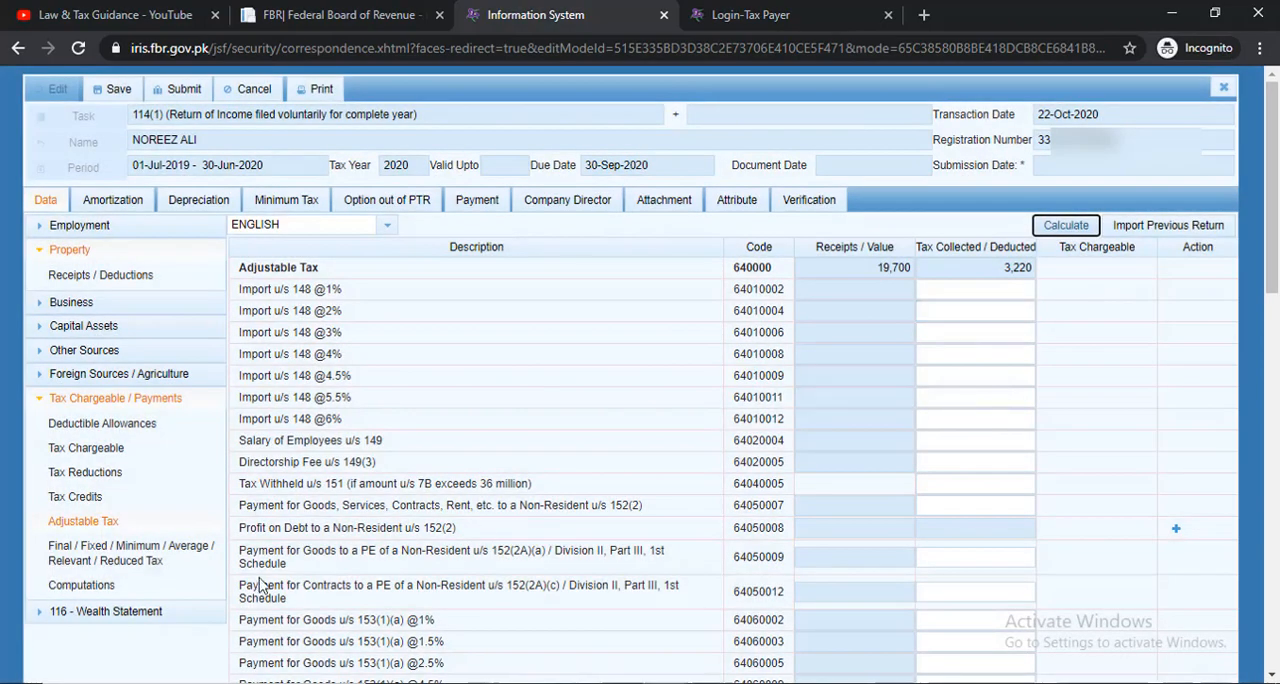
Check the Withholding Income Tax and Refundable Income Tax in the Computations section and recalculate the return
click(108, 590)
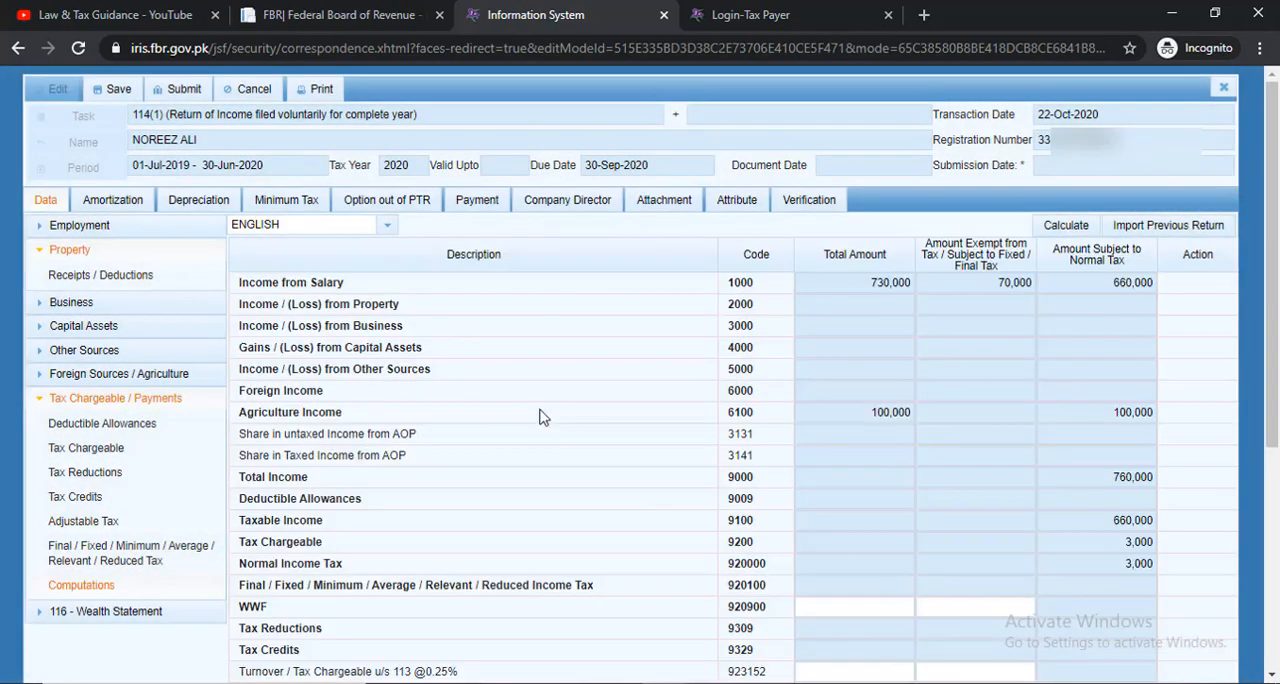
scroll(686, 486, down, 4)
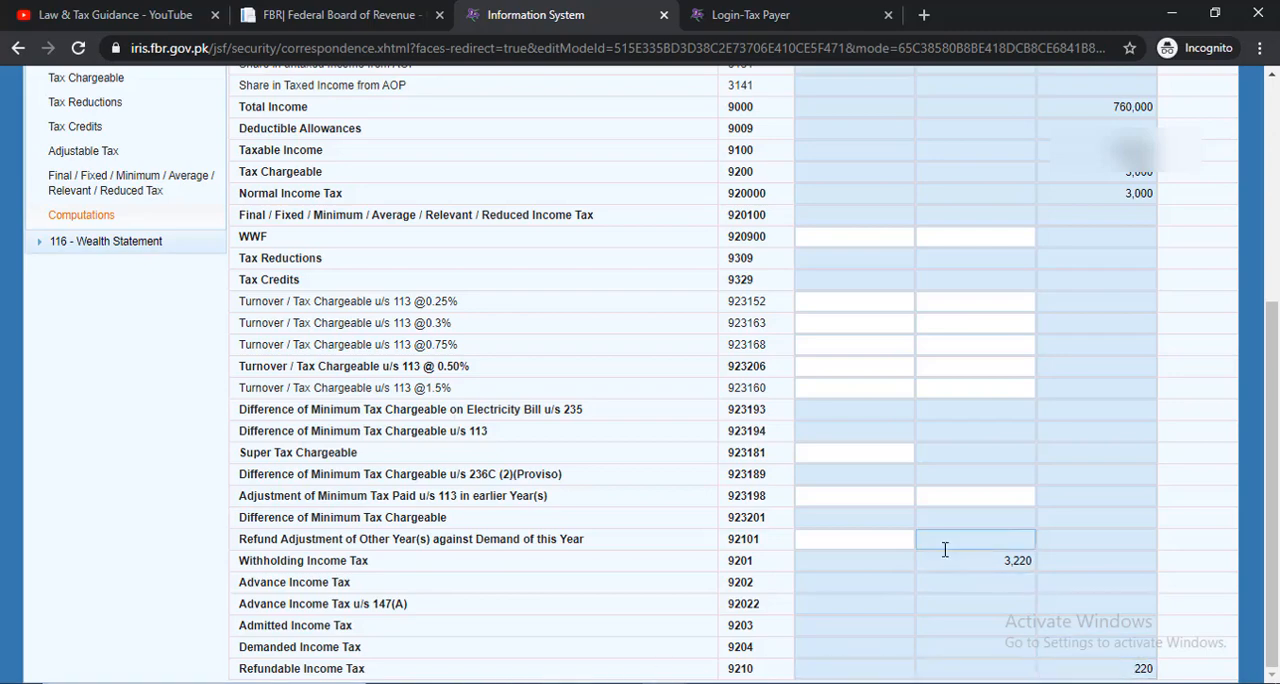
scroll(900, 560, up, 4)
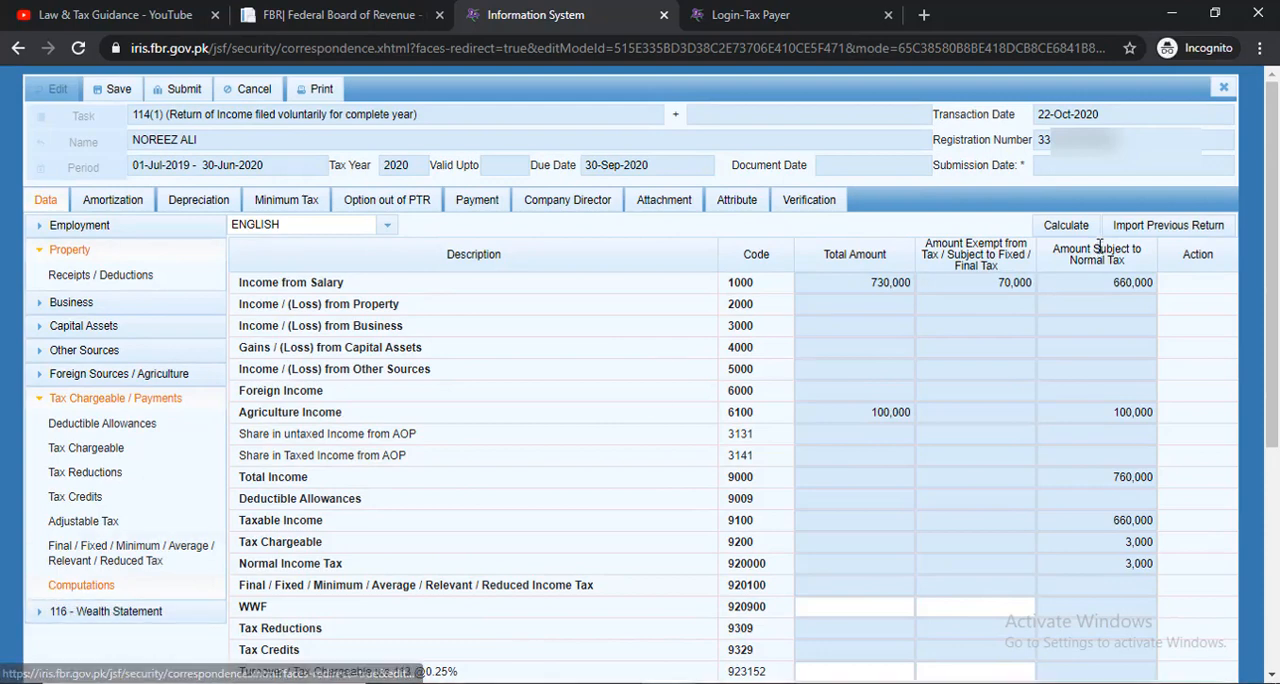
click(1076, 228)
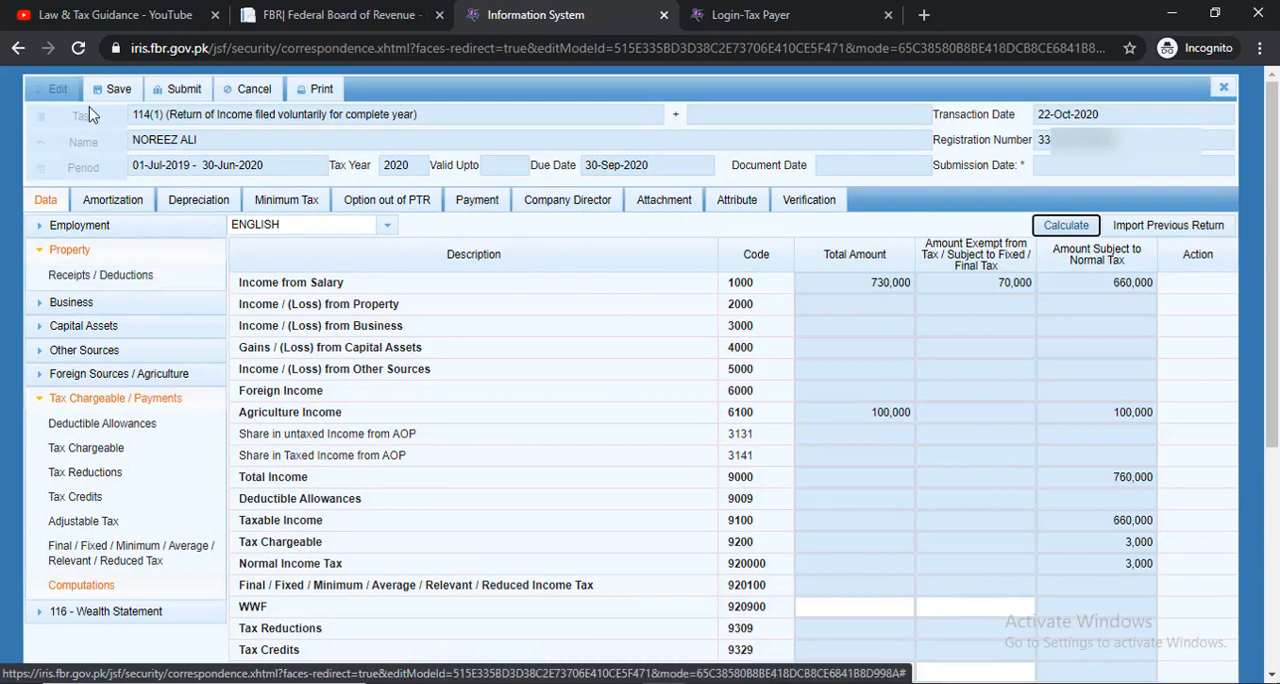
In the Wealth Statement's Personal Expenses, enter 540,000 as Other Personal / Household Expenses and calculate the section
click(97, 612)
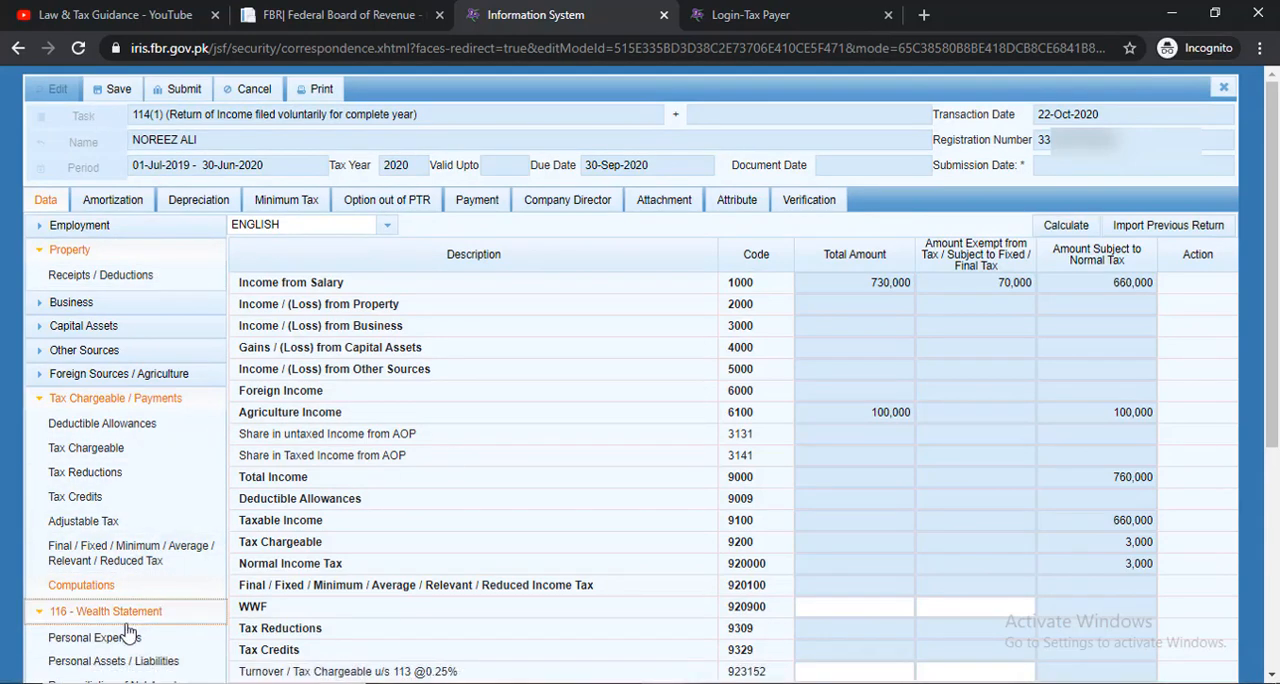
click(95, 637)
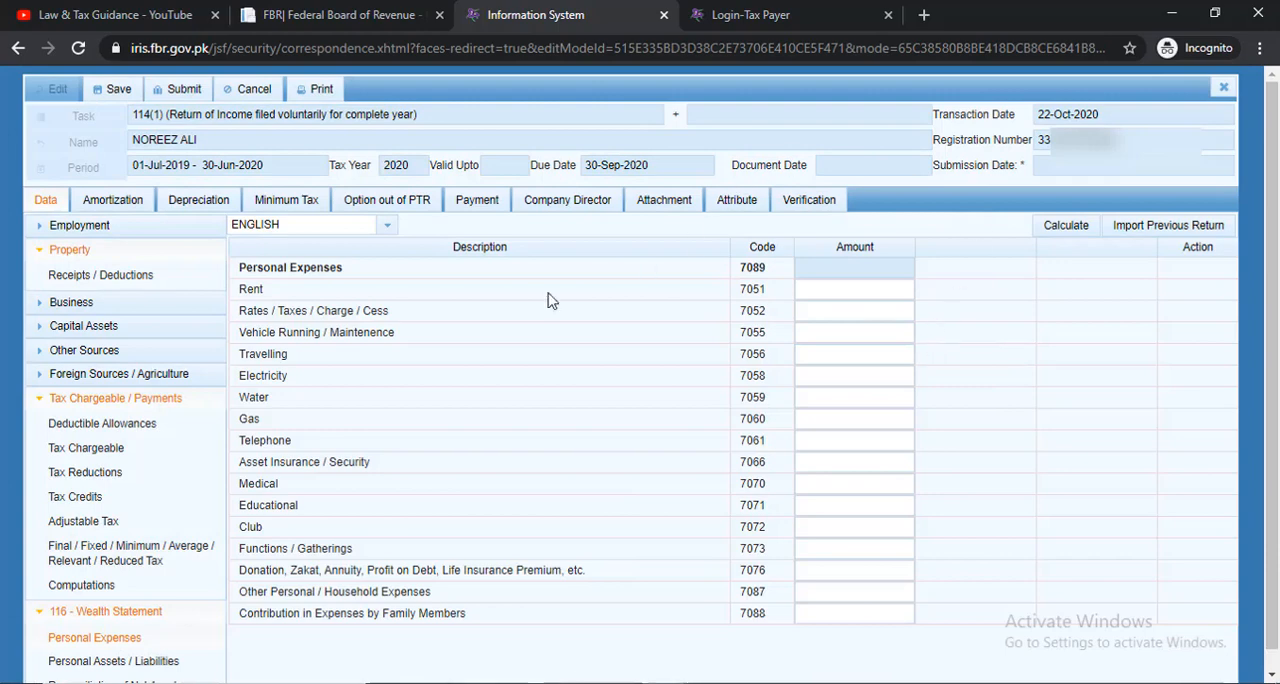
click(829, 597)
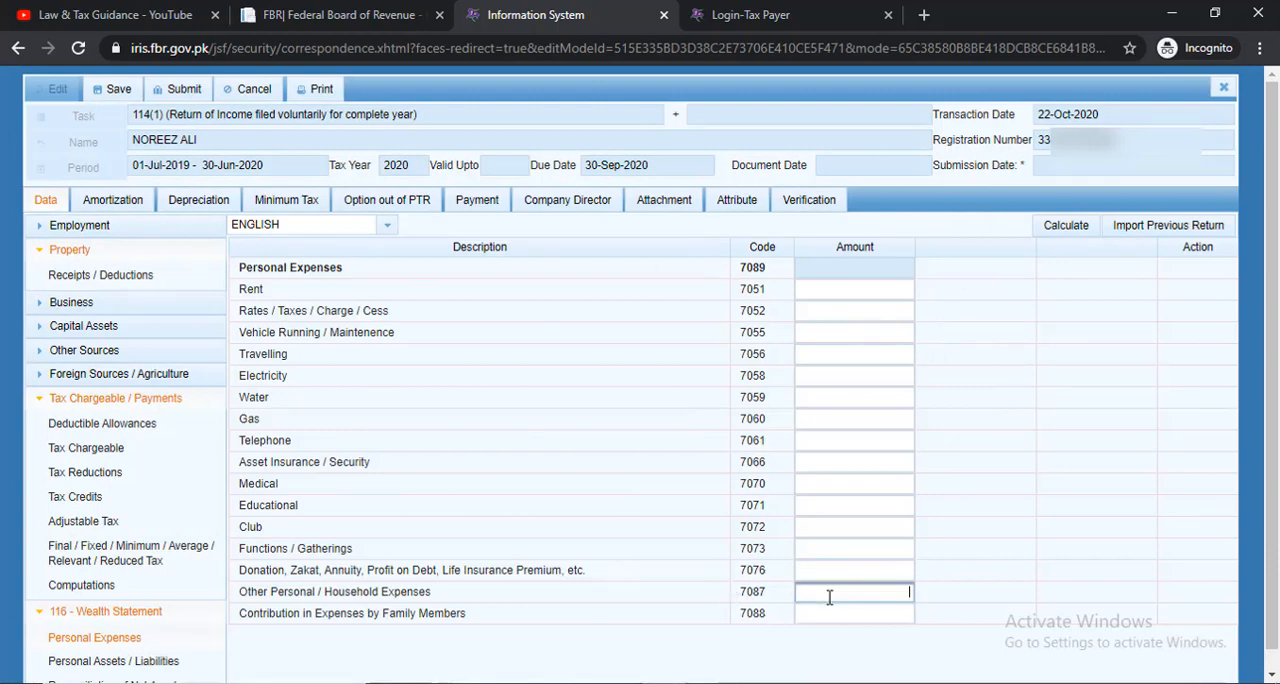
click(953, 565)
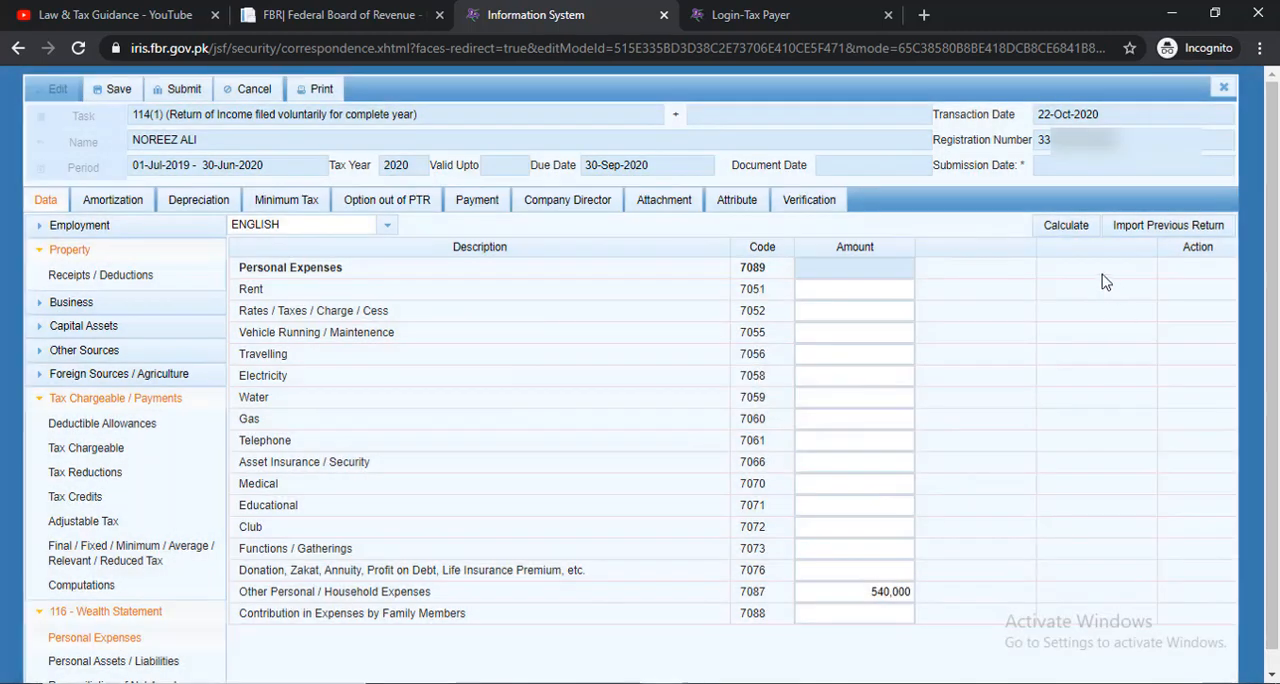
click(1068, 226)
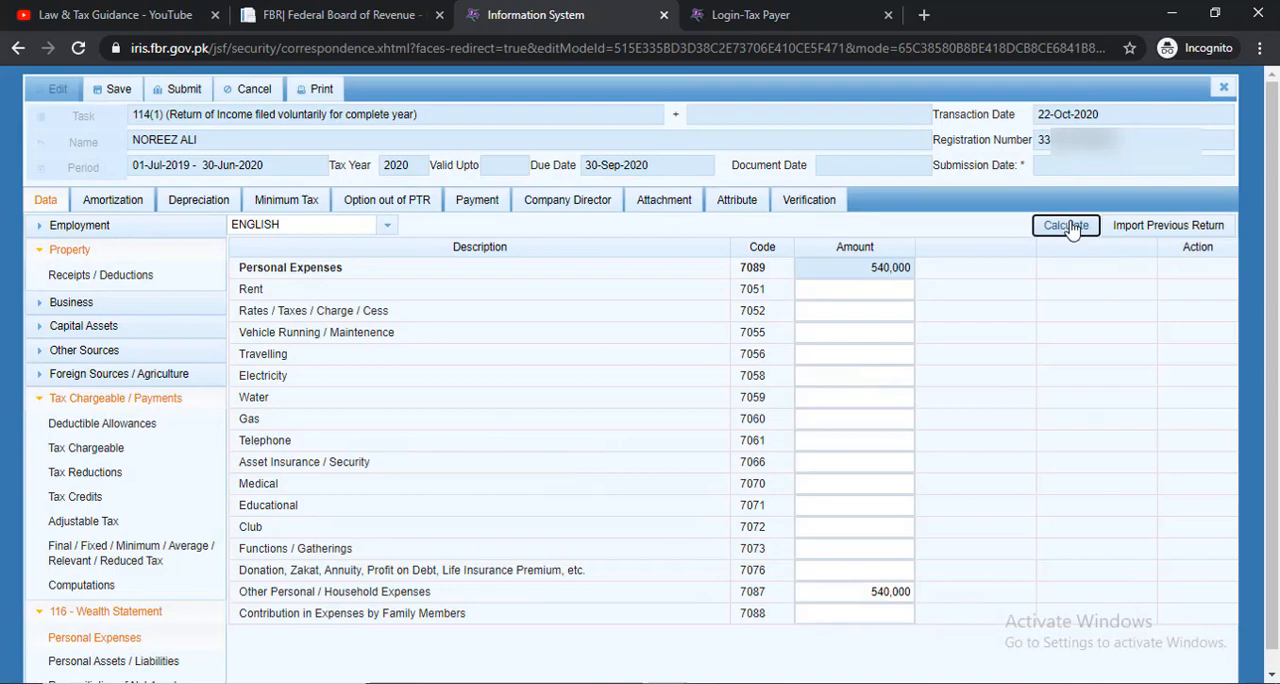
click(1074, 231)
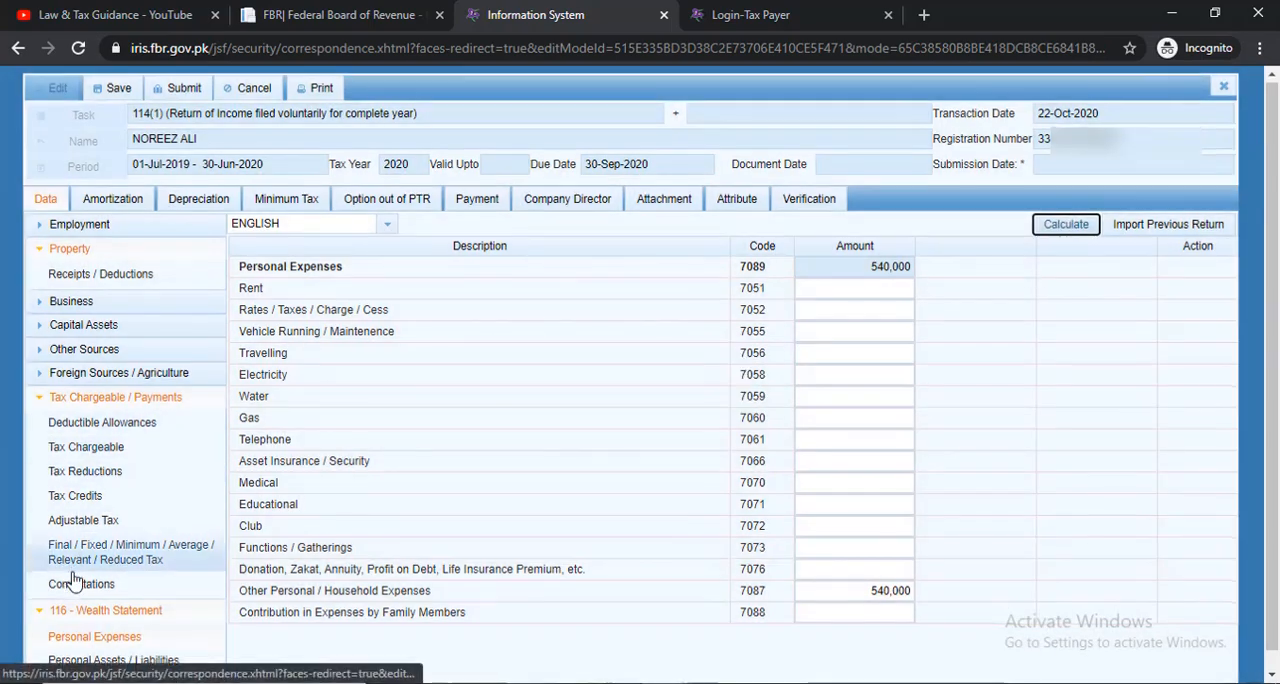
Review the Personal Assets / Liabilities entries of the Wealth Statement, including the business capital, and calculate the section
scroll(70, 530, down, 1)
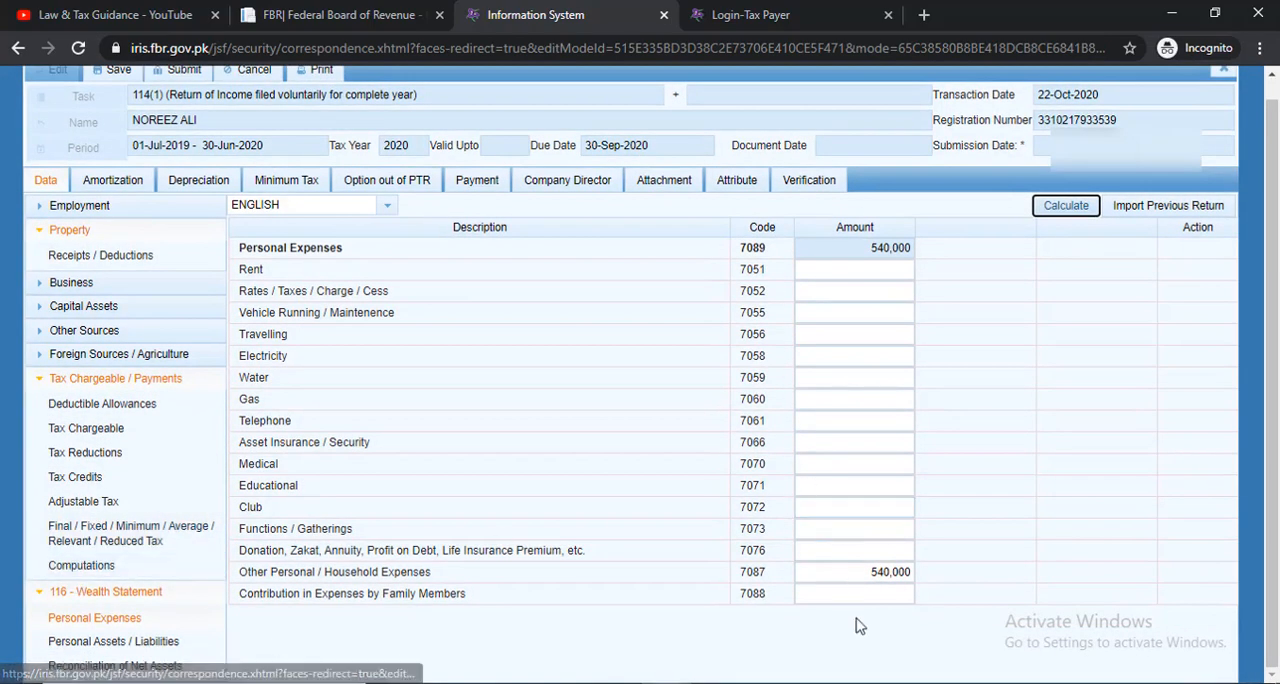
click(150, 641)
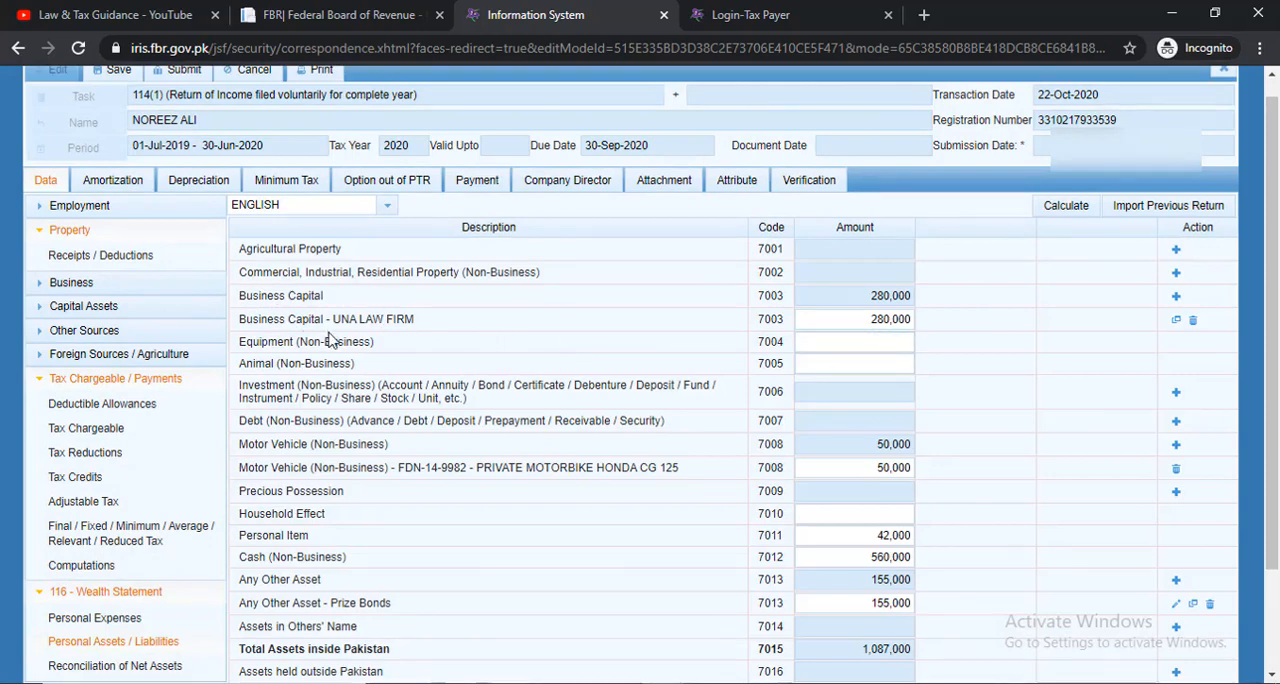
drag(414, 320, 333, 320)
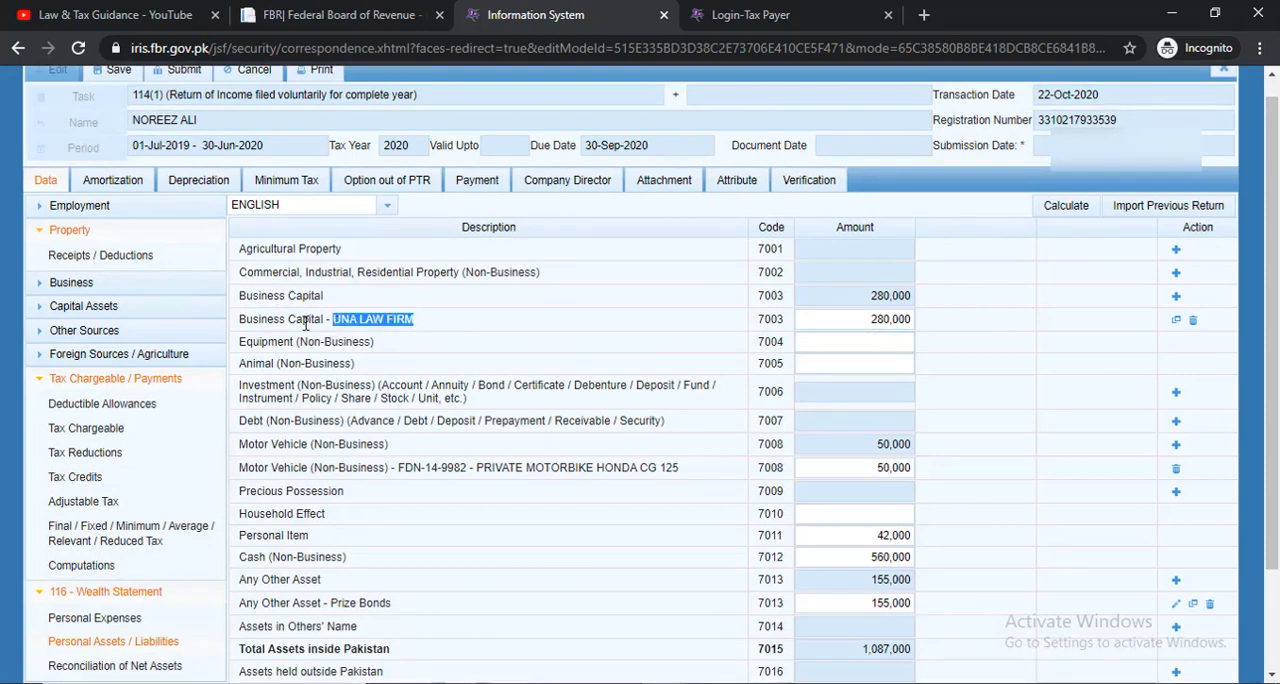
click(862, 318)
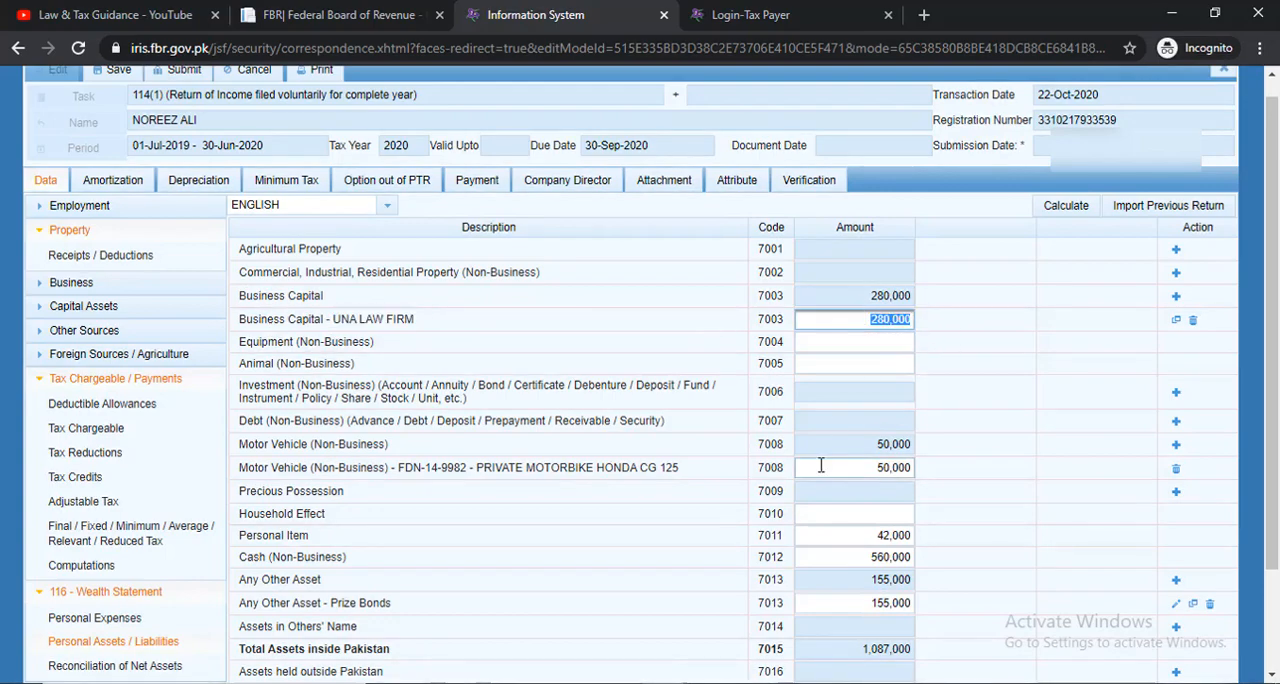
scroll(823, 468, down, 2)
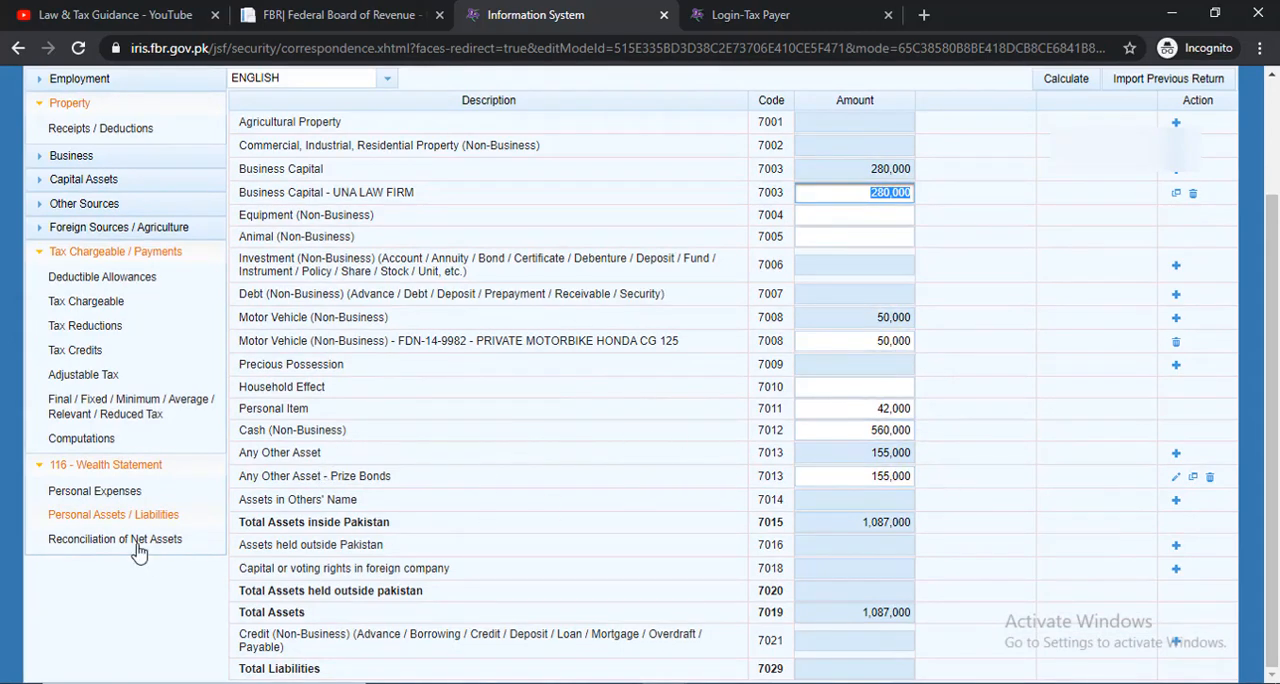
scroll(675, 415, up, 1)
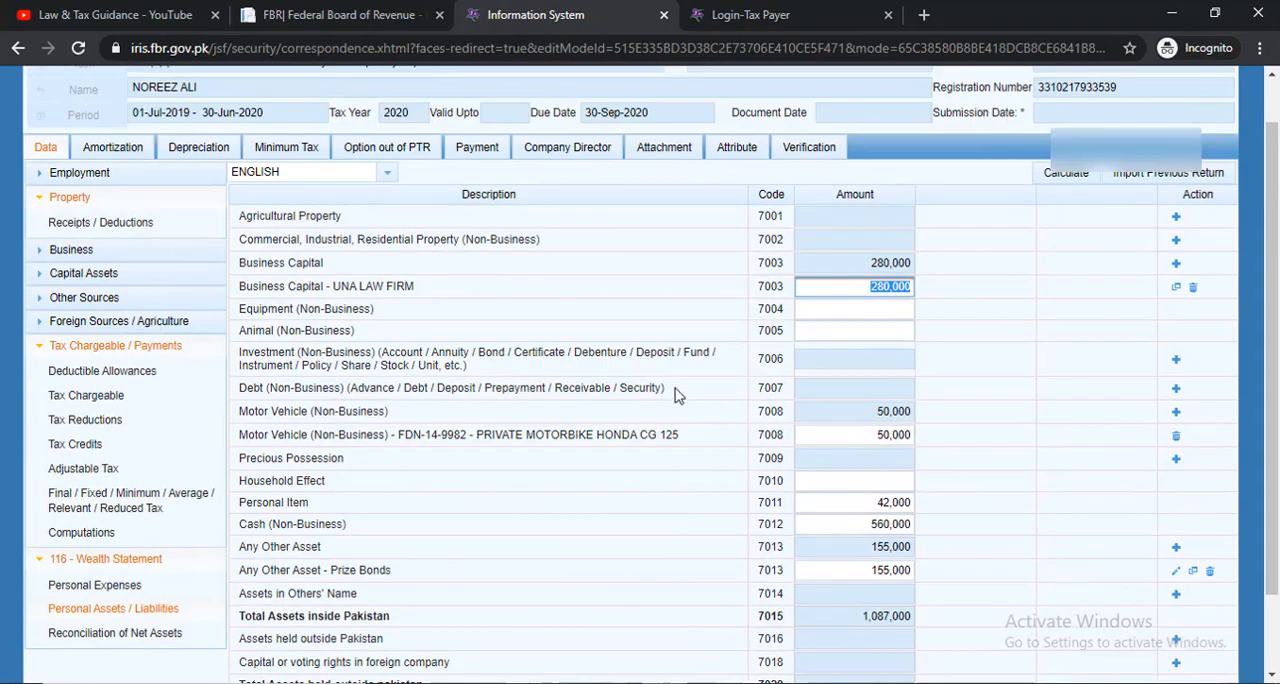
click(1044, 186)
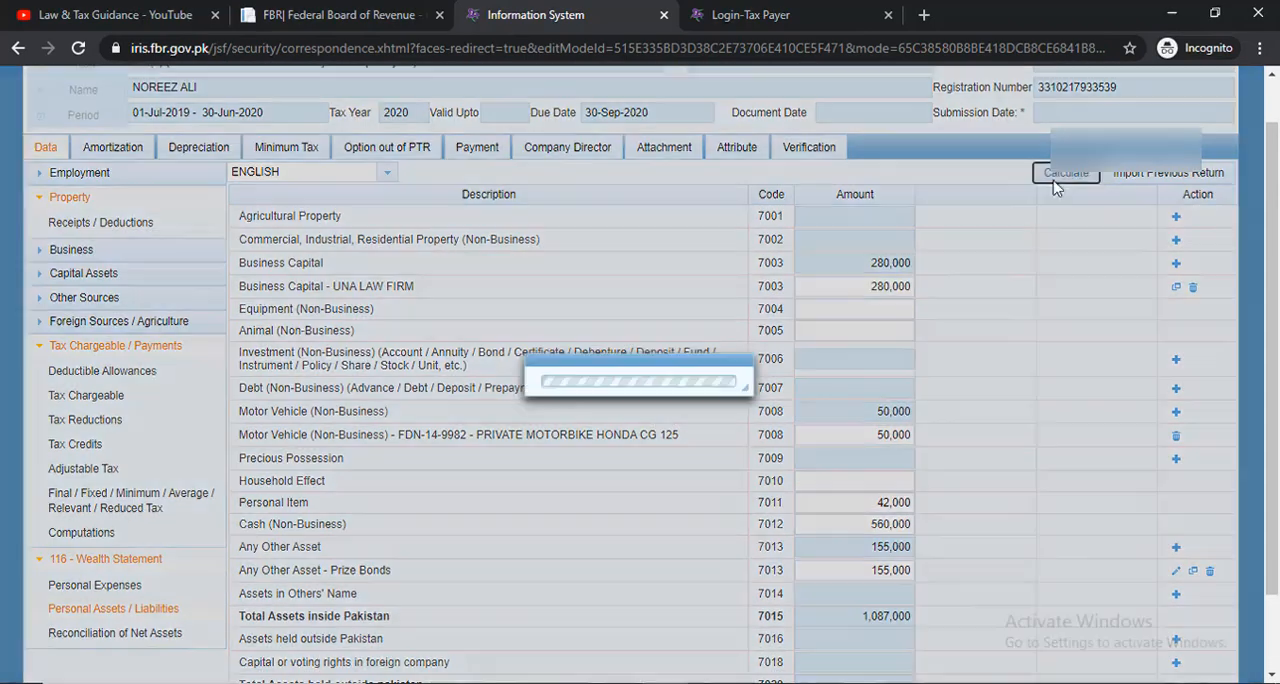
scroll(145, 510, down, 1)
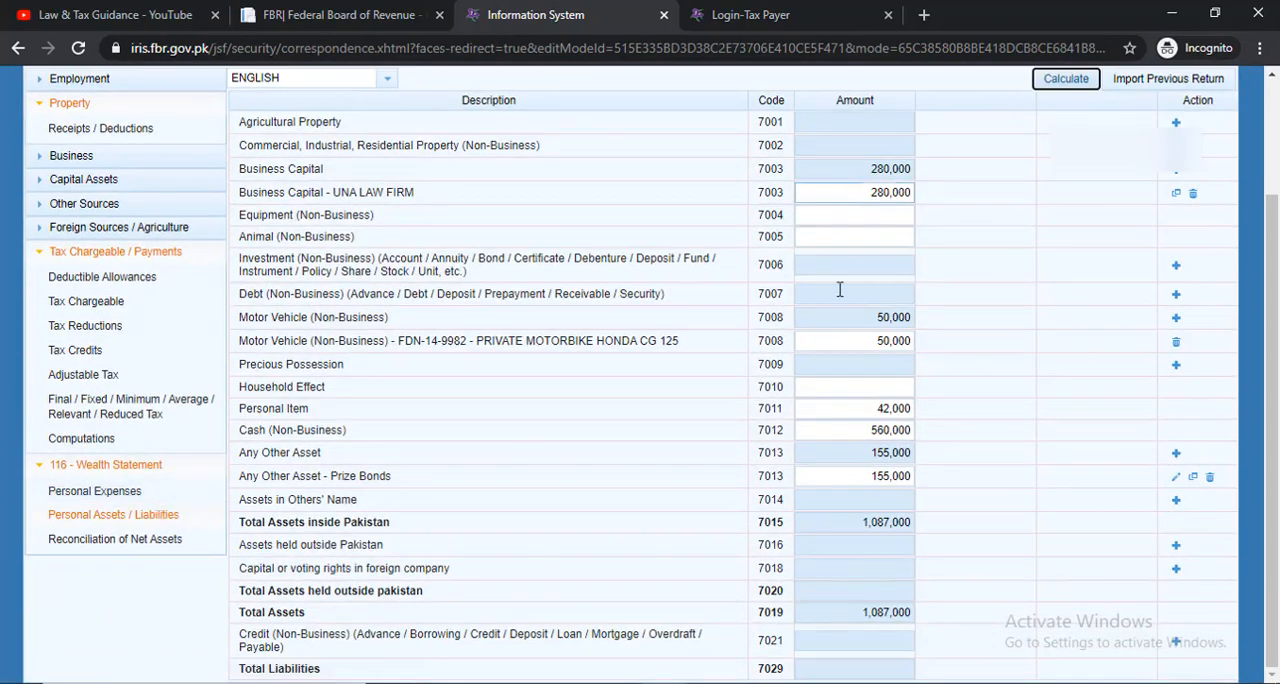
In Reconciliation of Net Assets, clear the Net Assets Previous Year amount and calculate the section
click(130, 540)
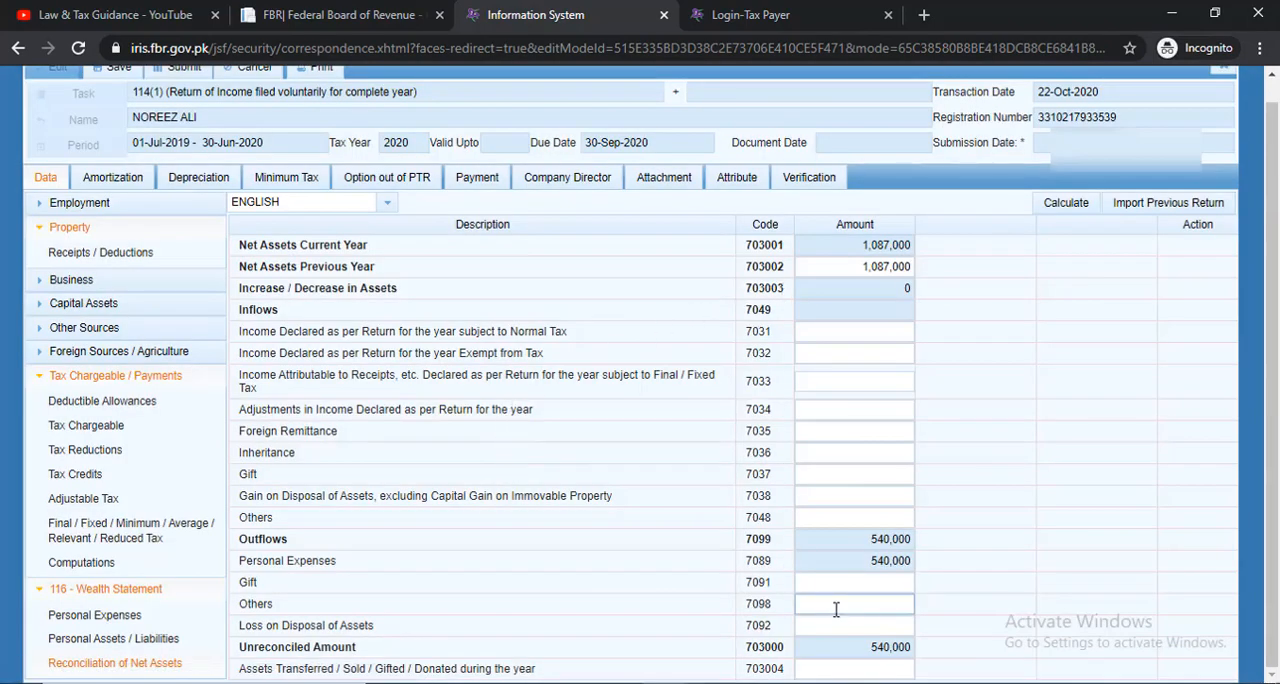
scroll(834, 606, up, 1)
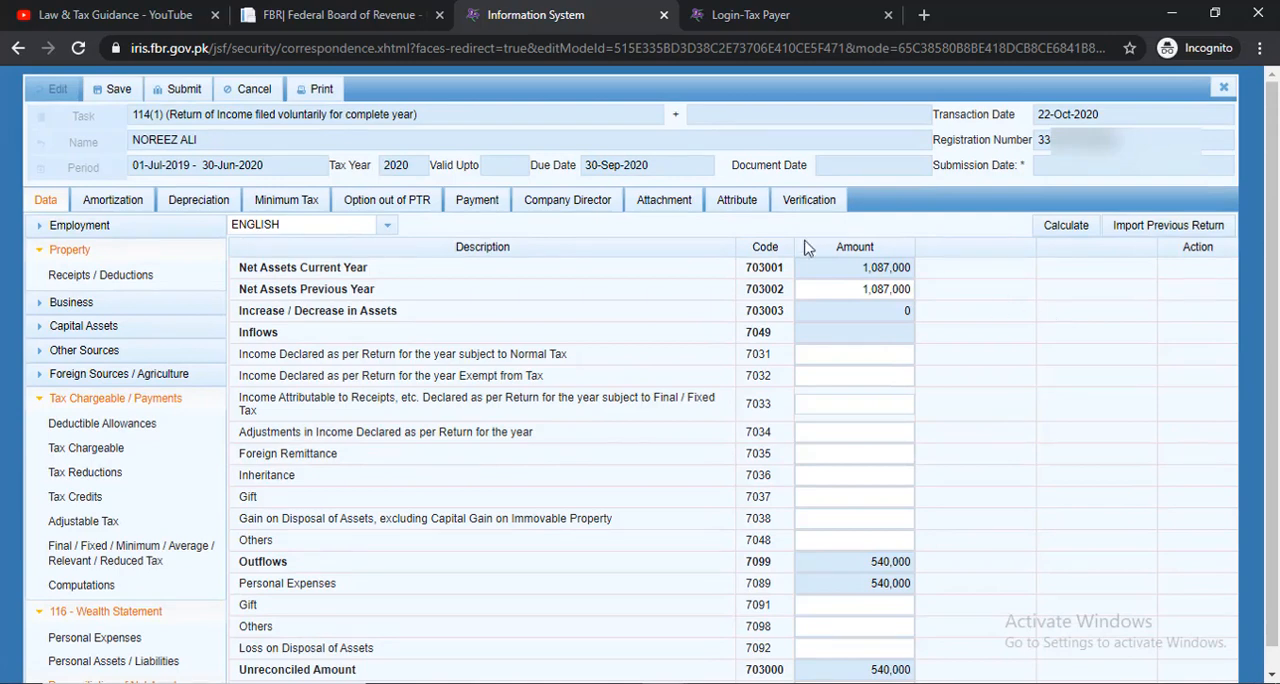
drag(861, 289, 980, 286)
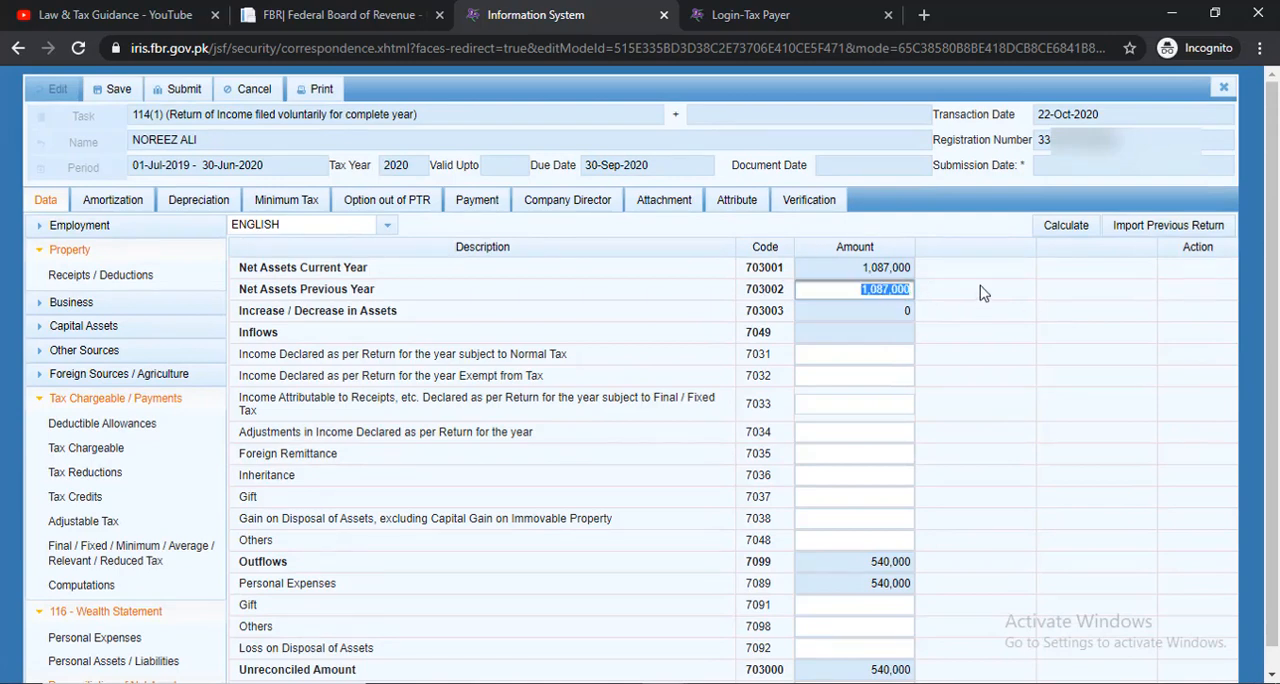
key(BackSpace)
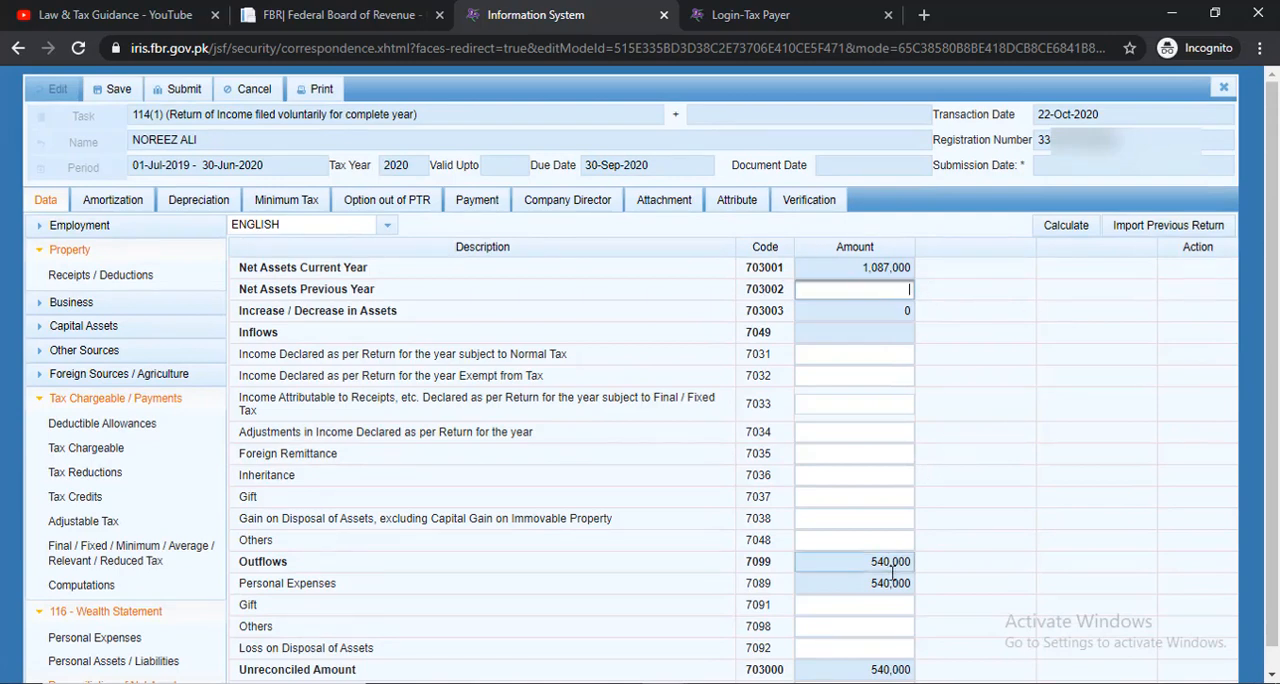
click(1041, 228)
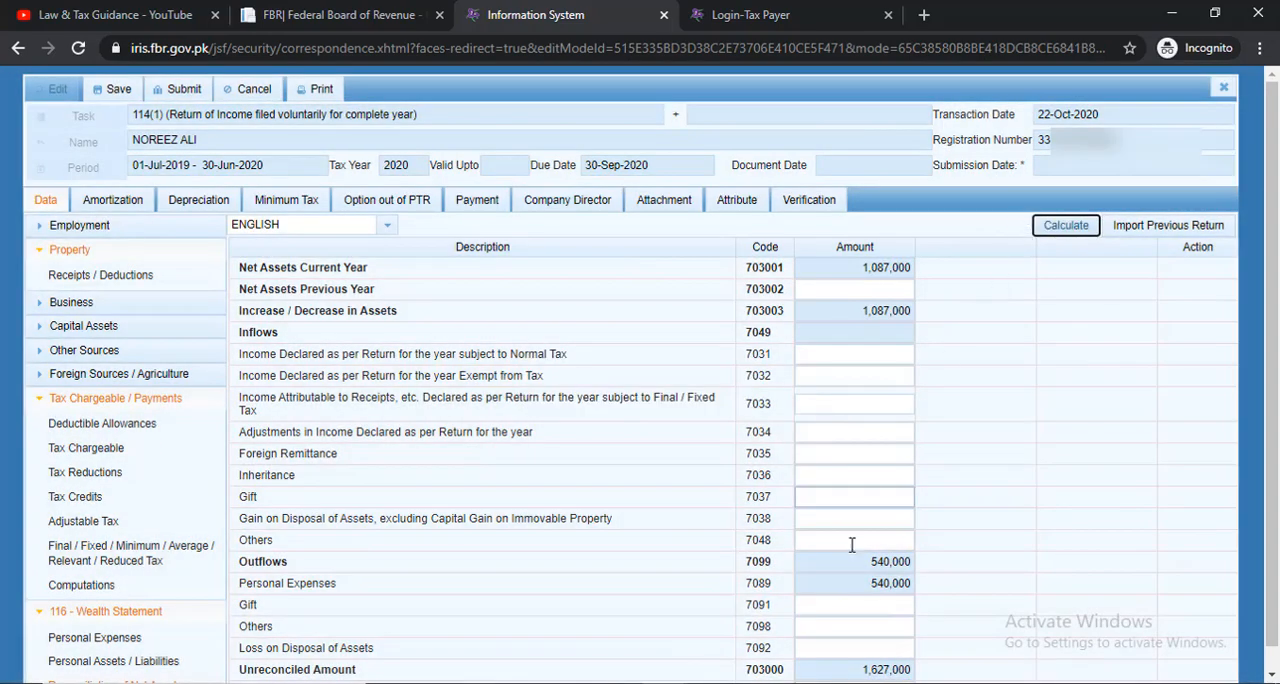
Copy the Unreconciled Amount into Net Assets Previous Year as 1,627,000 and recalculate the reconciliation
scroll(872, 594, down, 1)
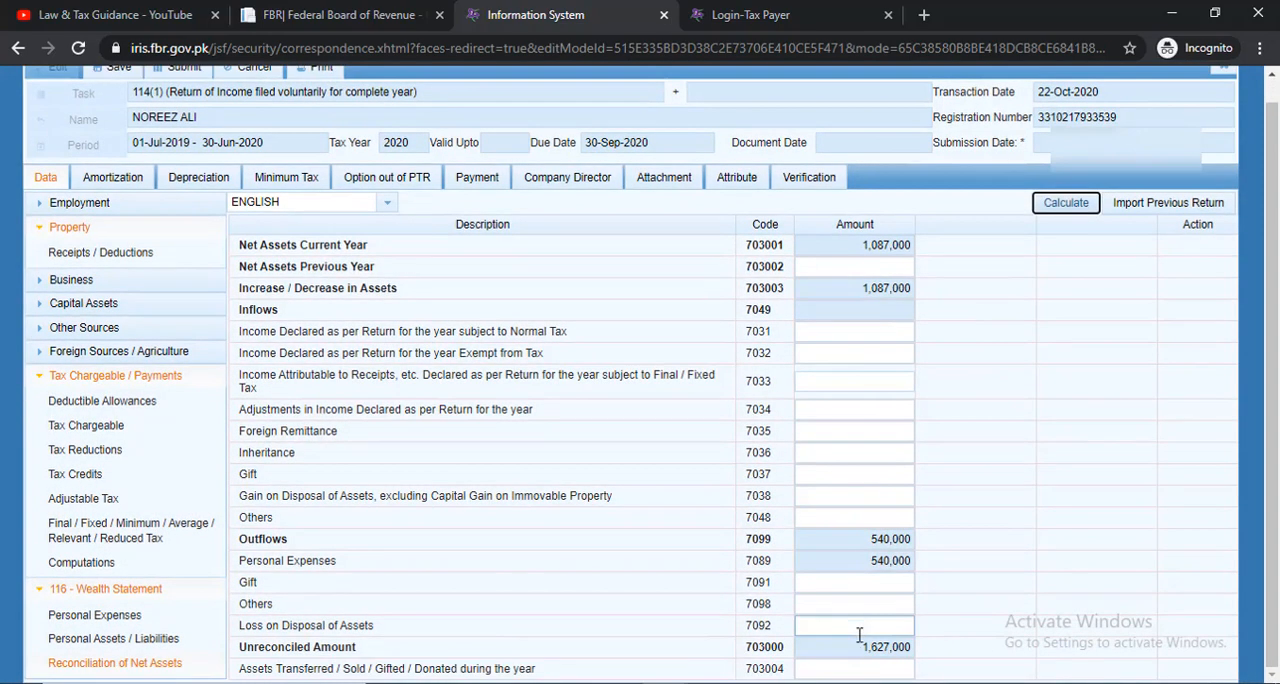
double_click(890, 647)
key(ctrl+c)
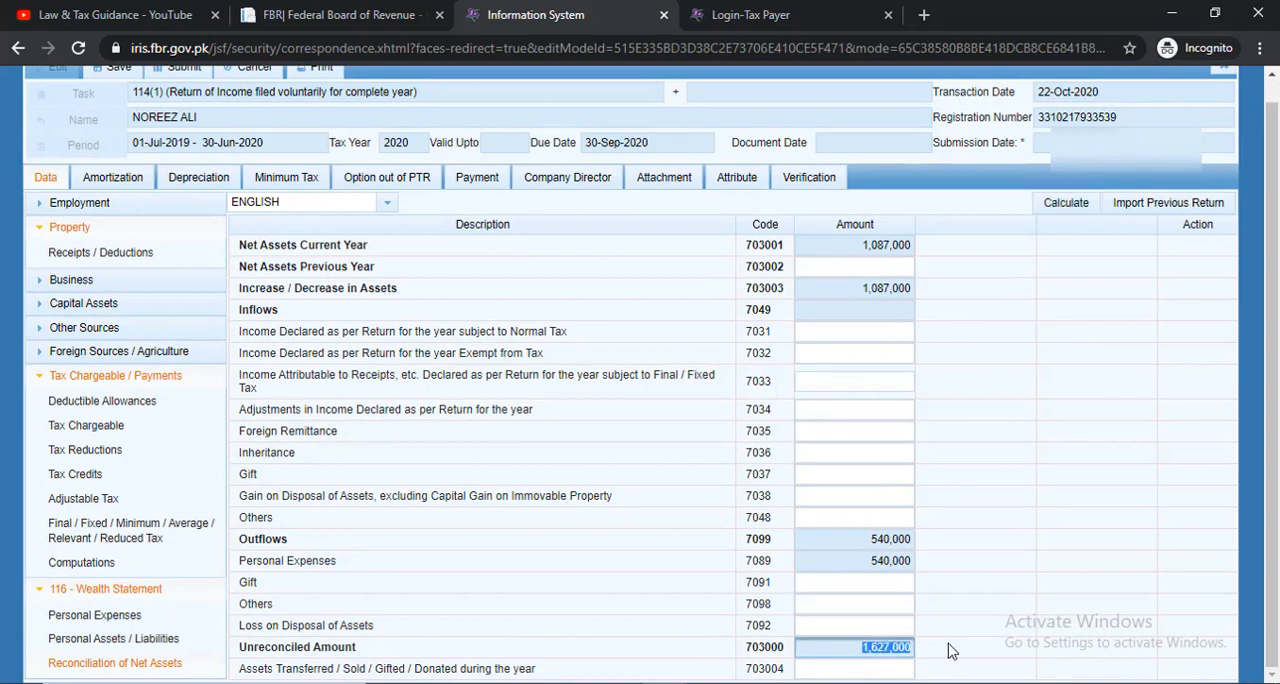
click(840, 266)
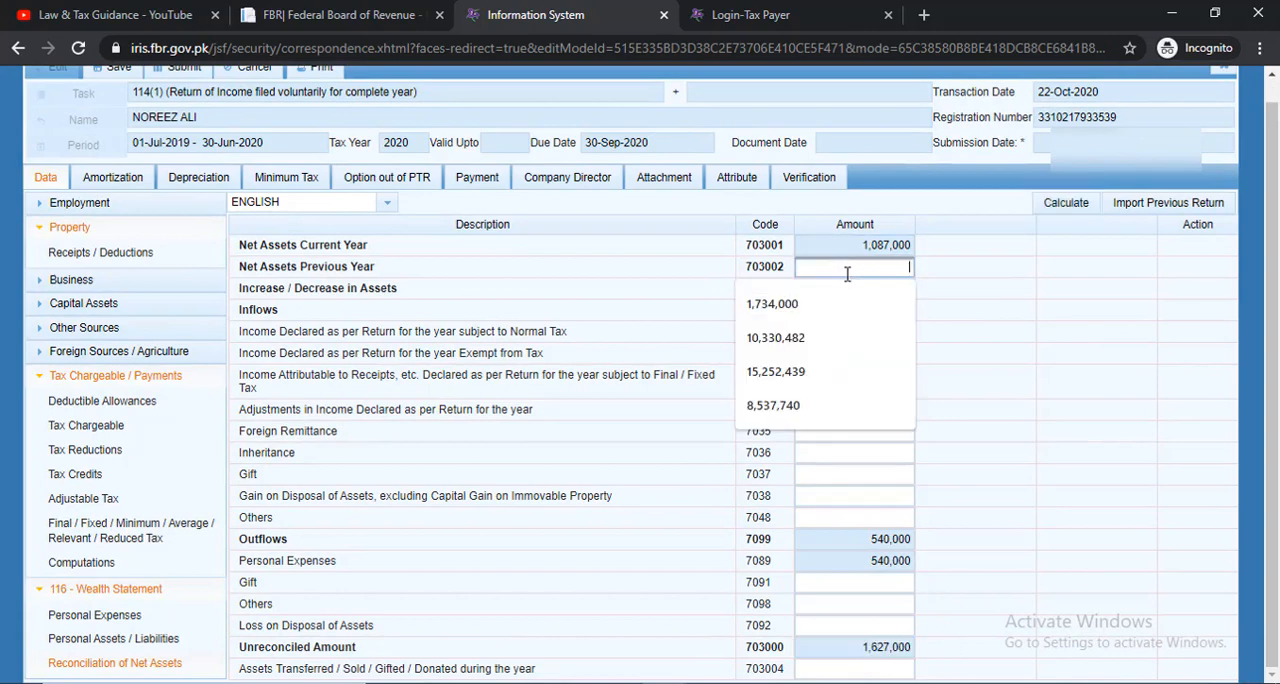
key(ctrl+v)
click(1064, 203)
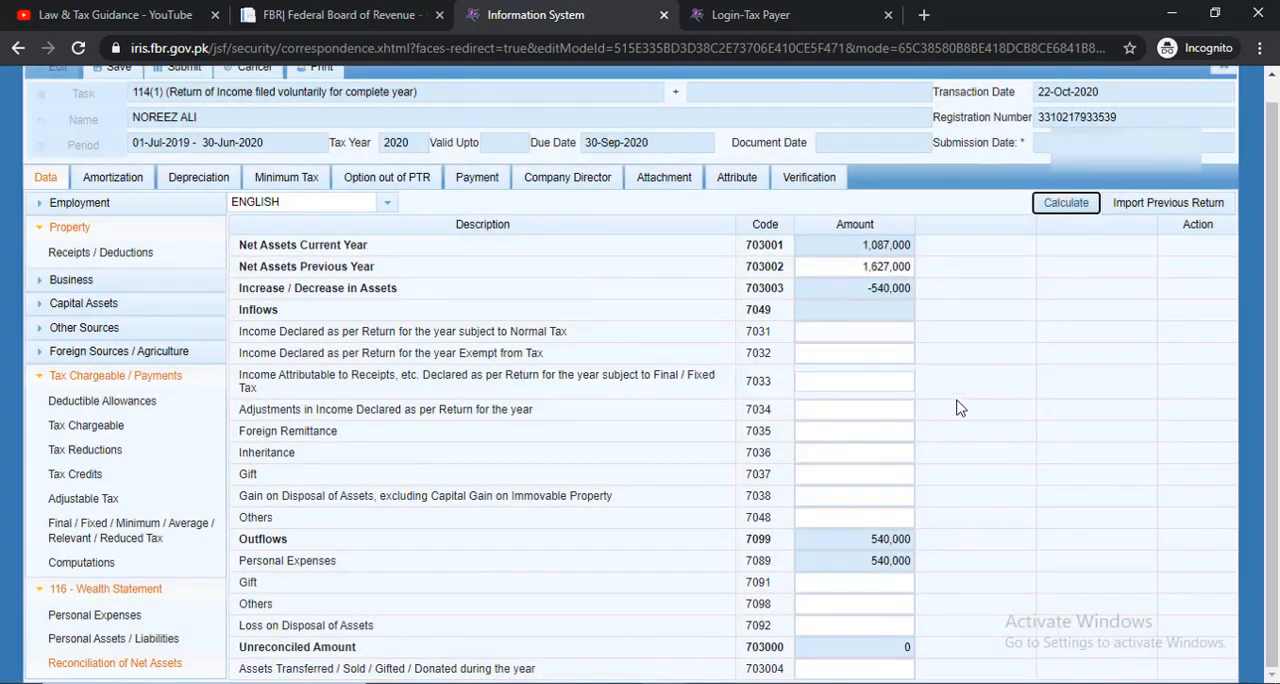
Try to verify the return by entering the verification PIN in the Verification section, and save the return
scroll(958, 408, up, 1)
click(818, 203)
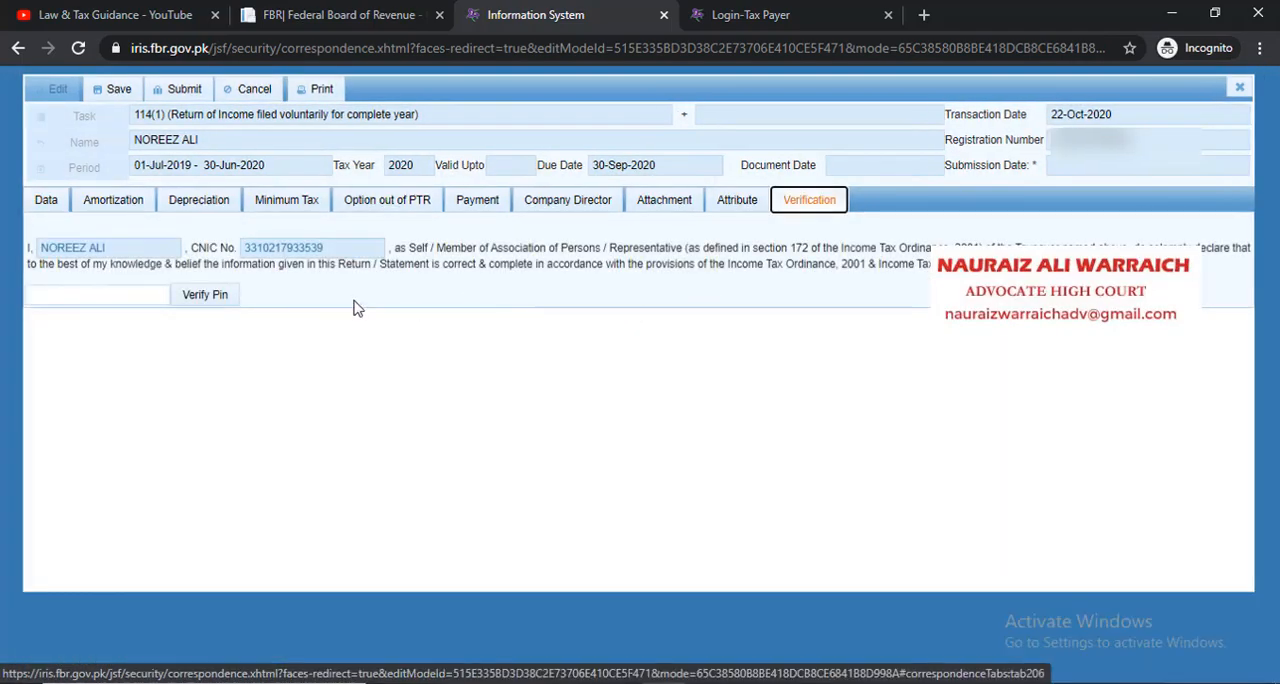
click(125, 298)
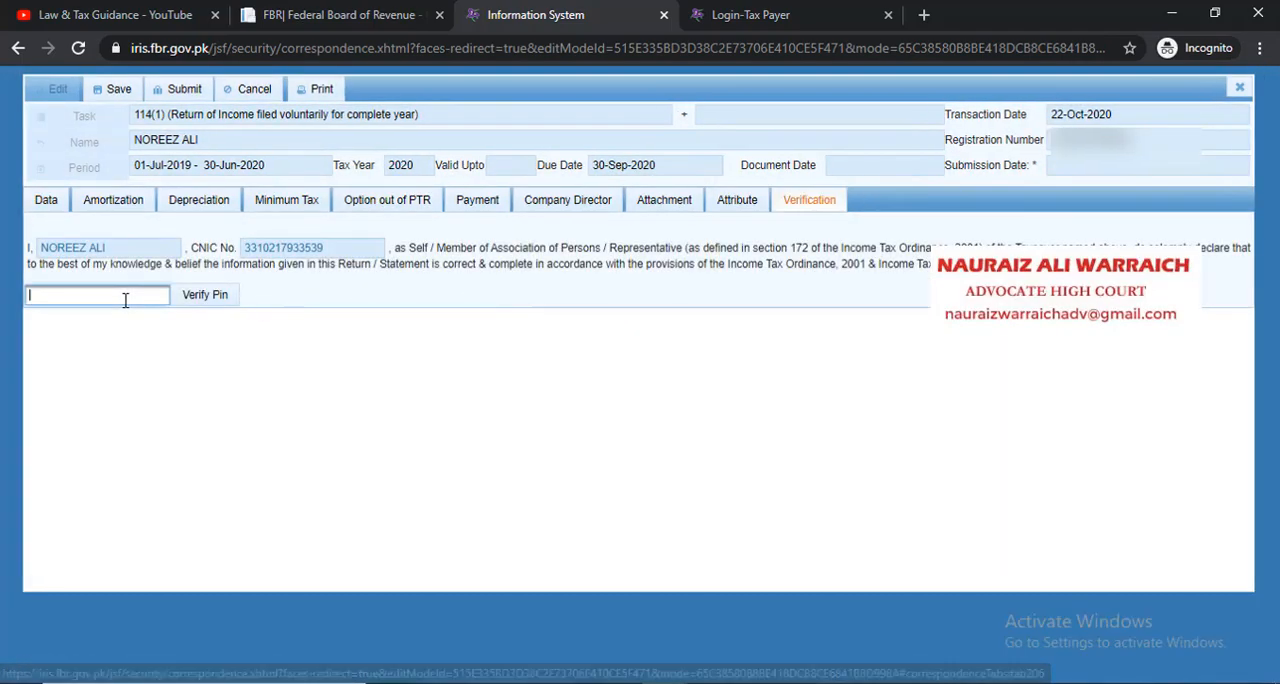
text(••••)
key(Return)
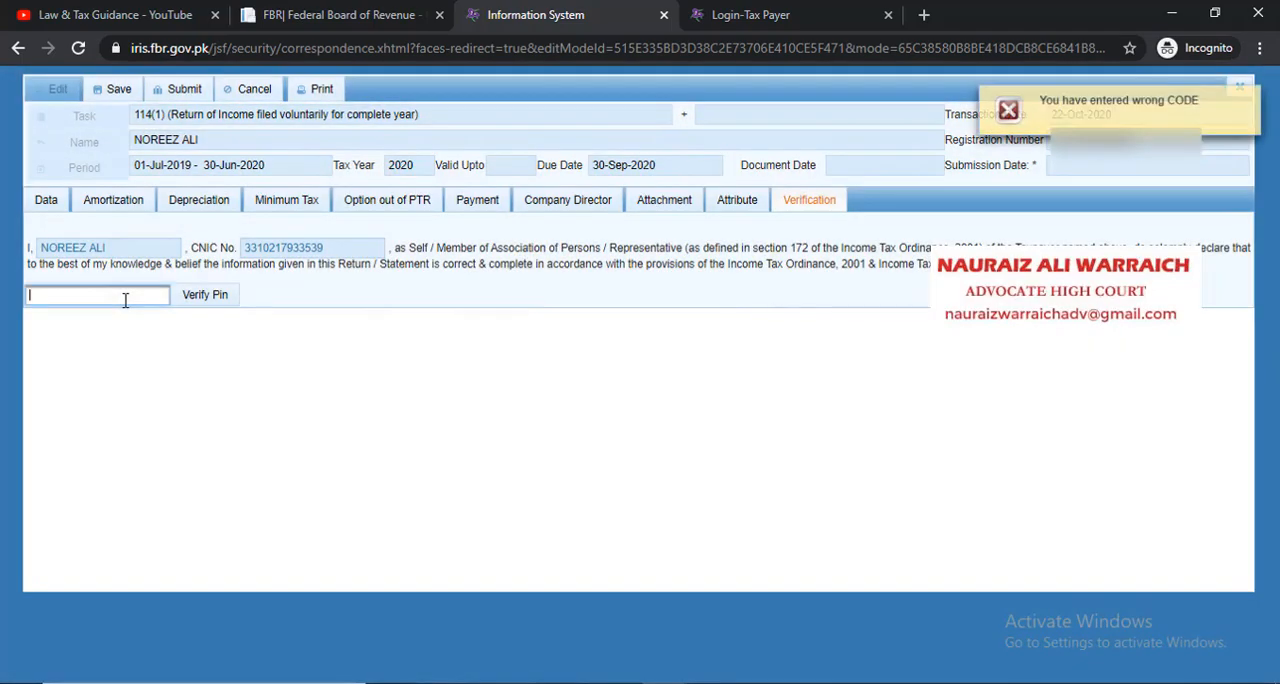
click(114, 298)
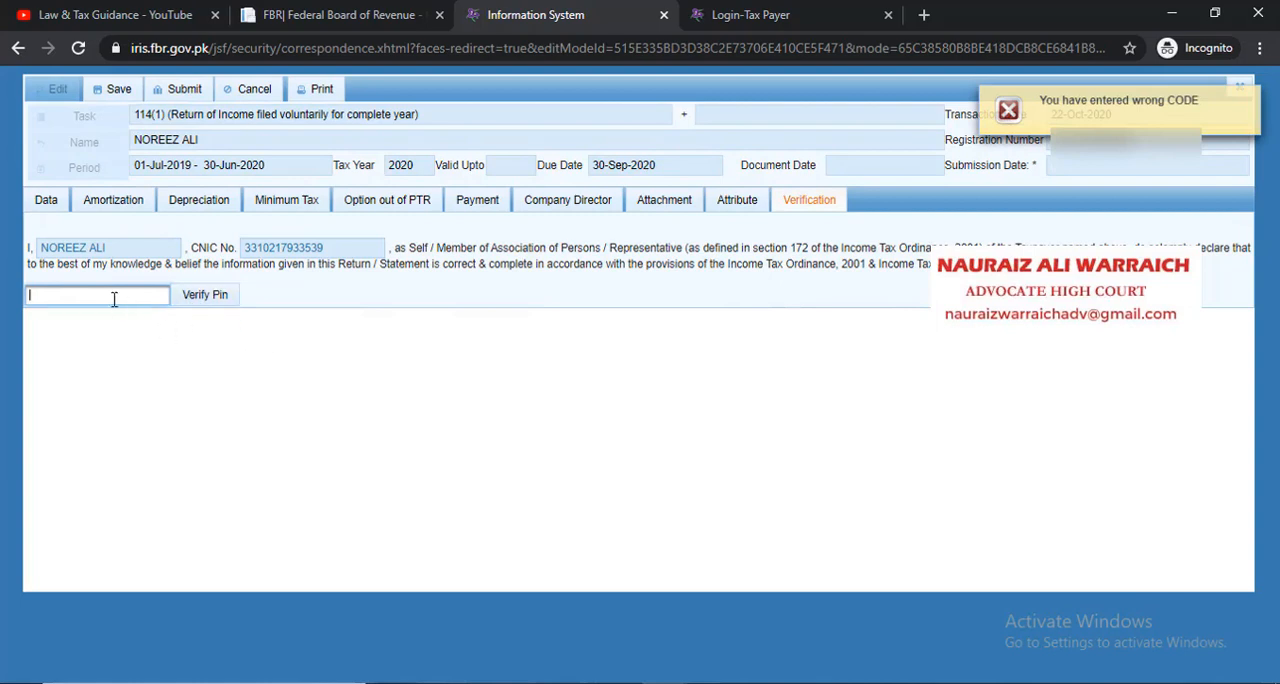
click(117, 91)
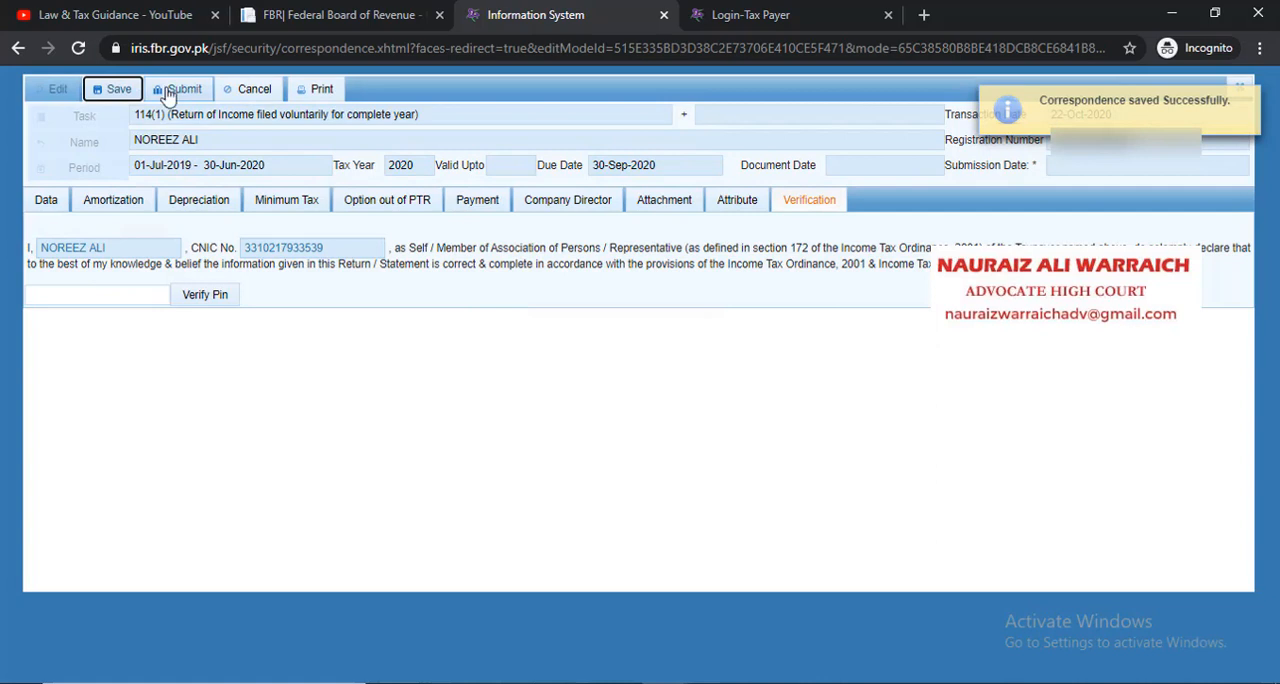
click(1253, 103)
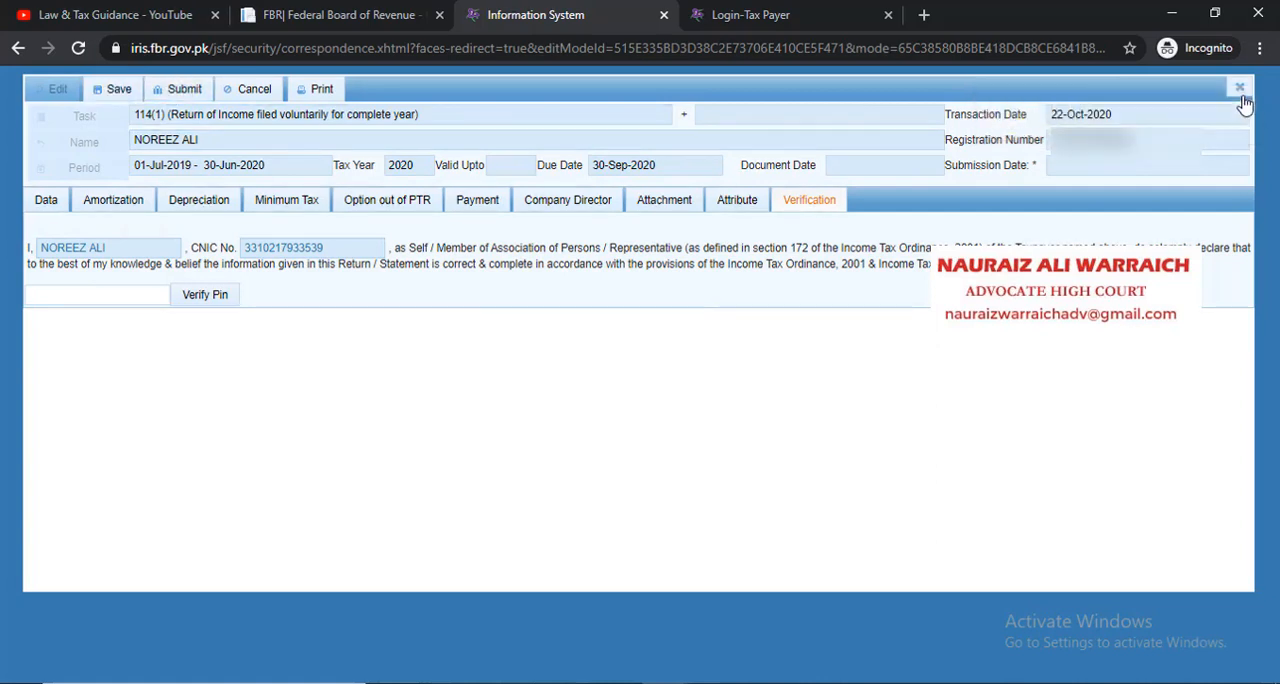
Check the Unreconciled Amount in the Wealth Statement's Reconciliation of Net Assets
click(46, 202)
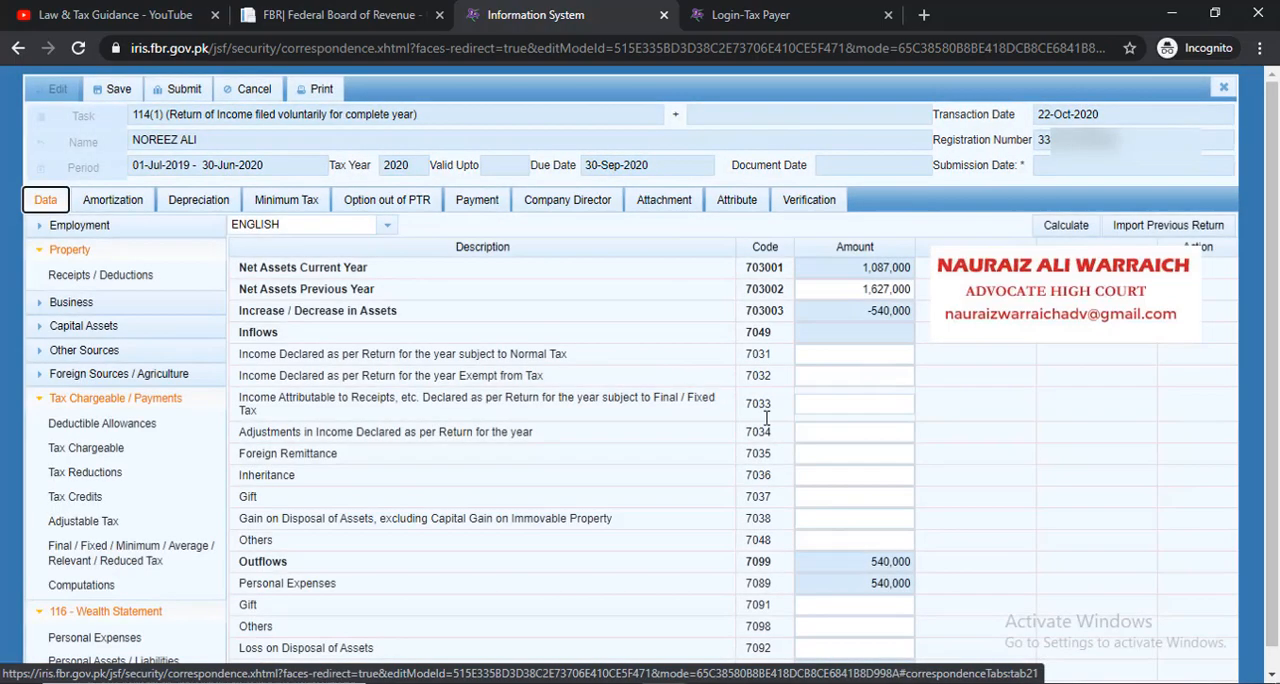
scroll(212, 584, down, 1)
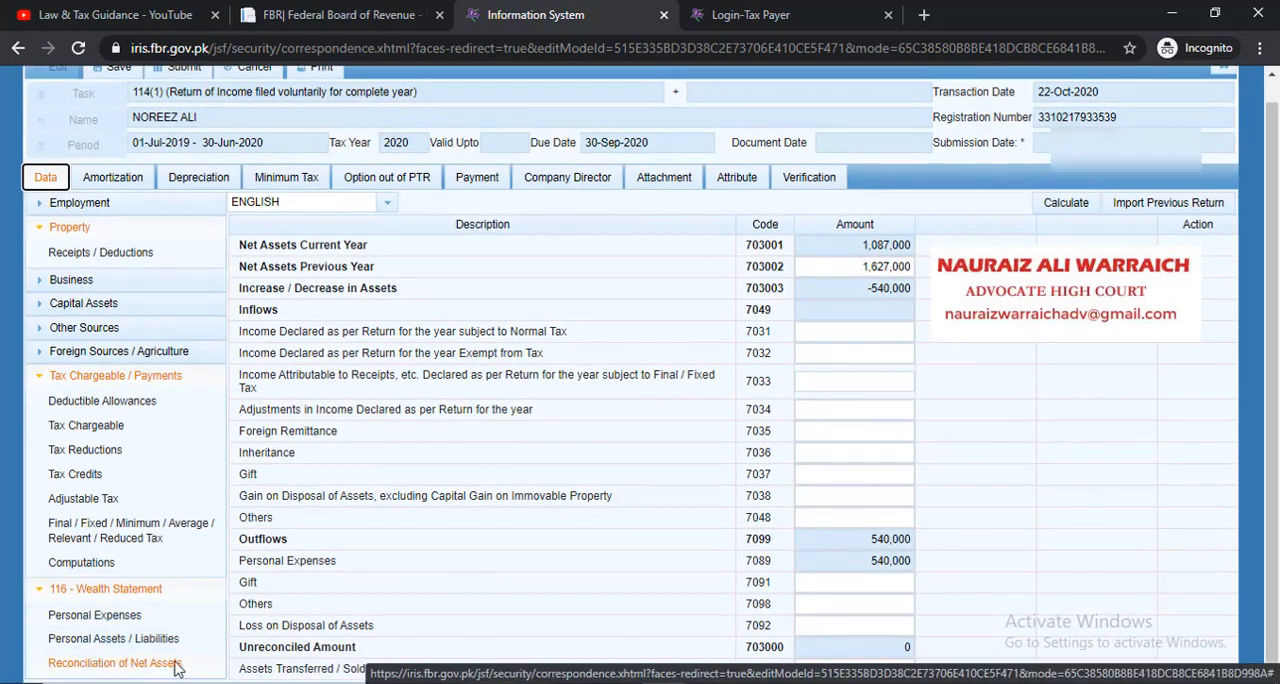
click(175, 665)
double_click(900, 647)
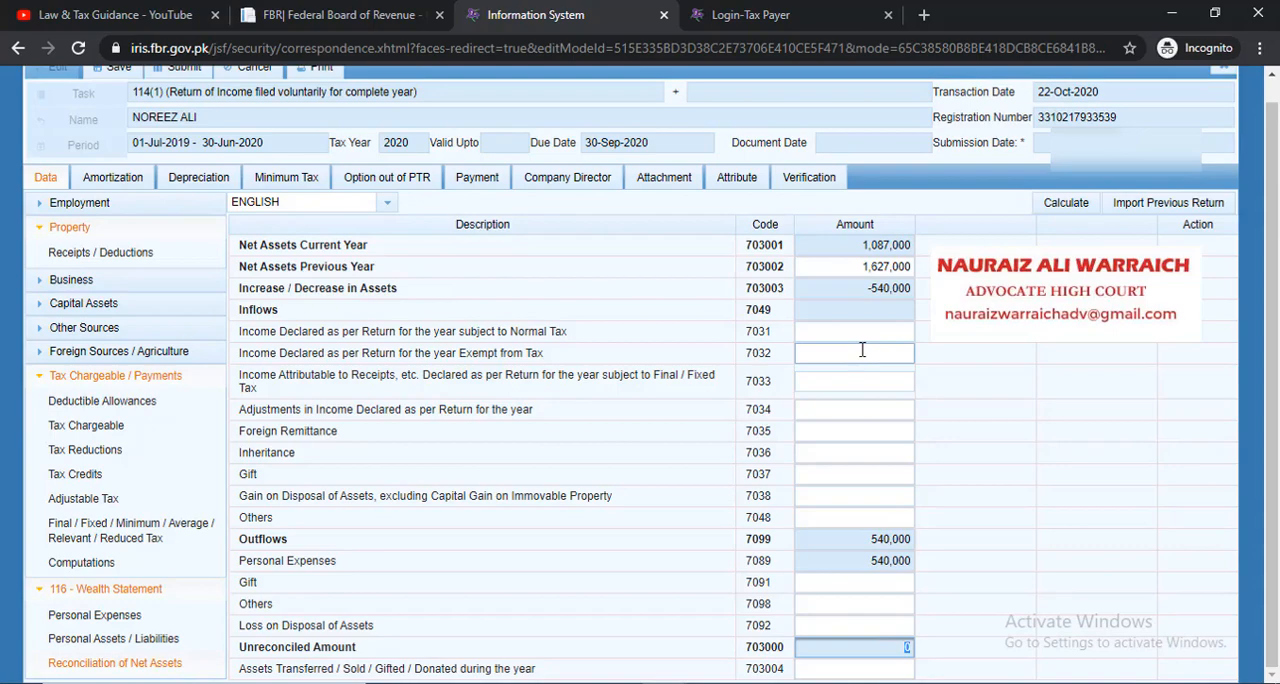
scroll(1040, 200, up, 1)
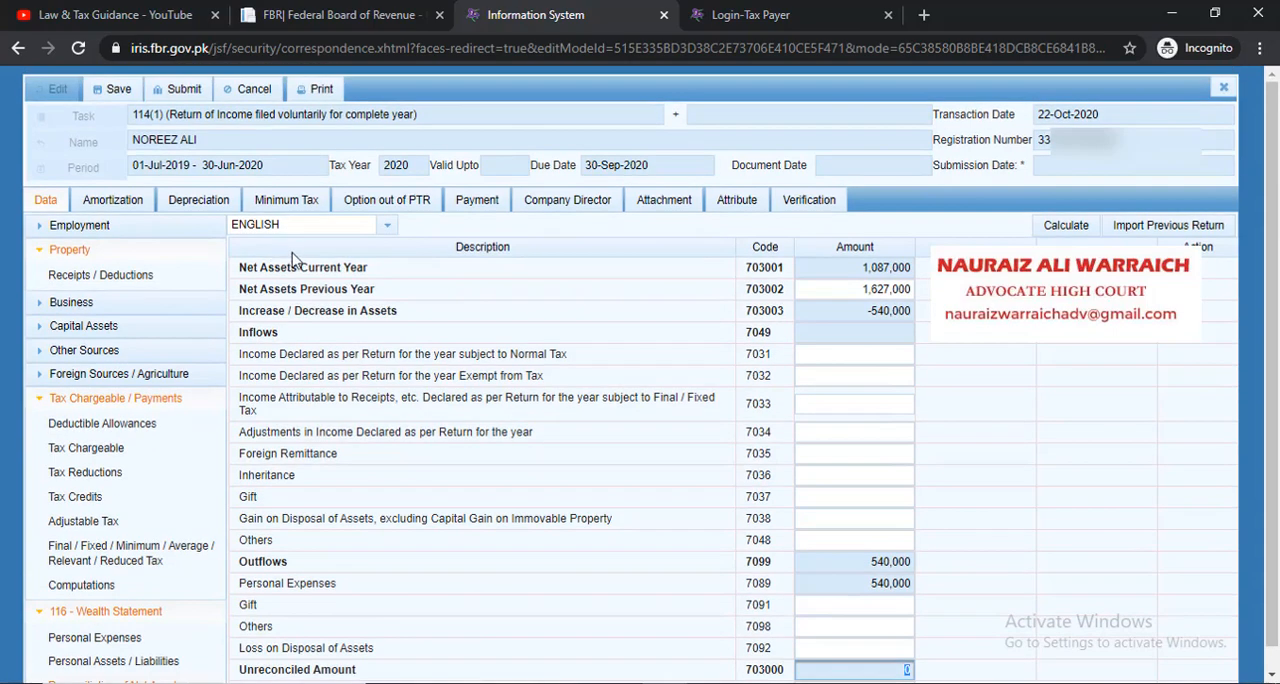
Close the return, accepting the loss of unsaved data, and log out of Iris by submitting the blank feedback form
click(1221, 88)
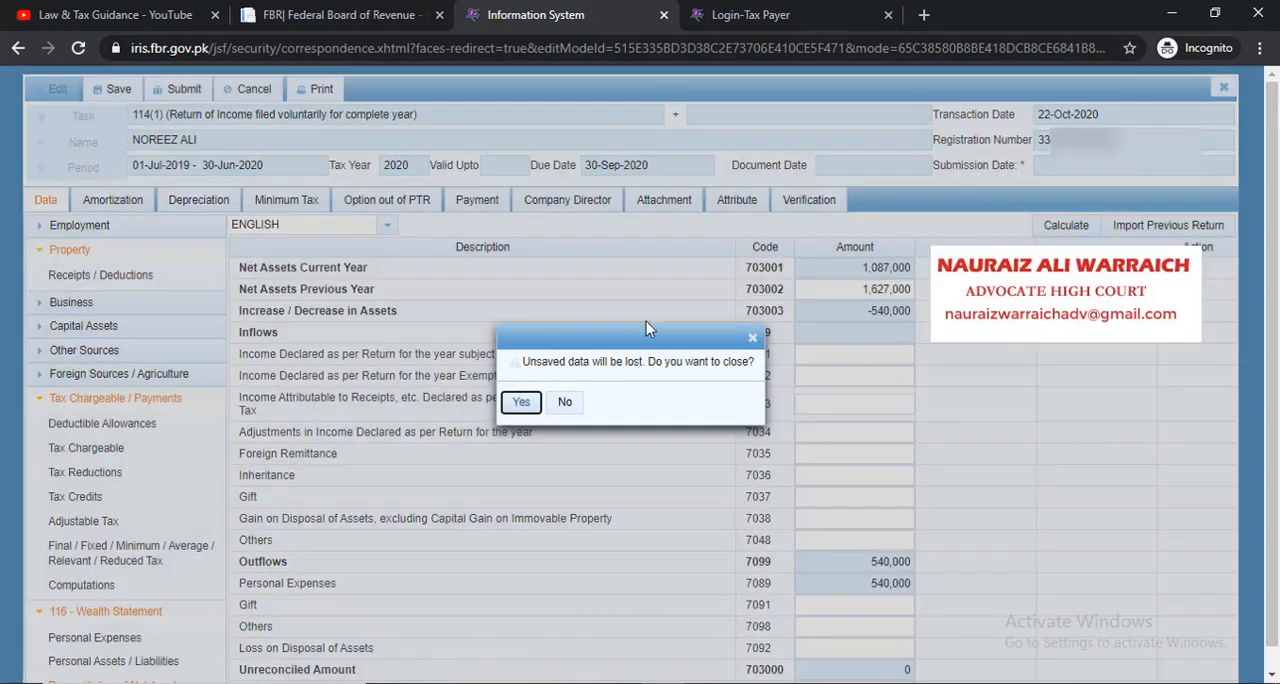
click(521, 403)
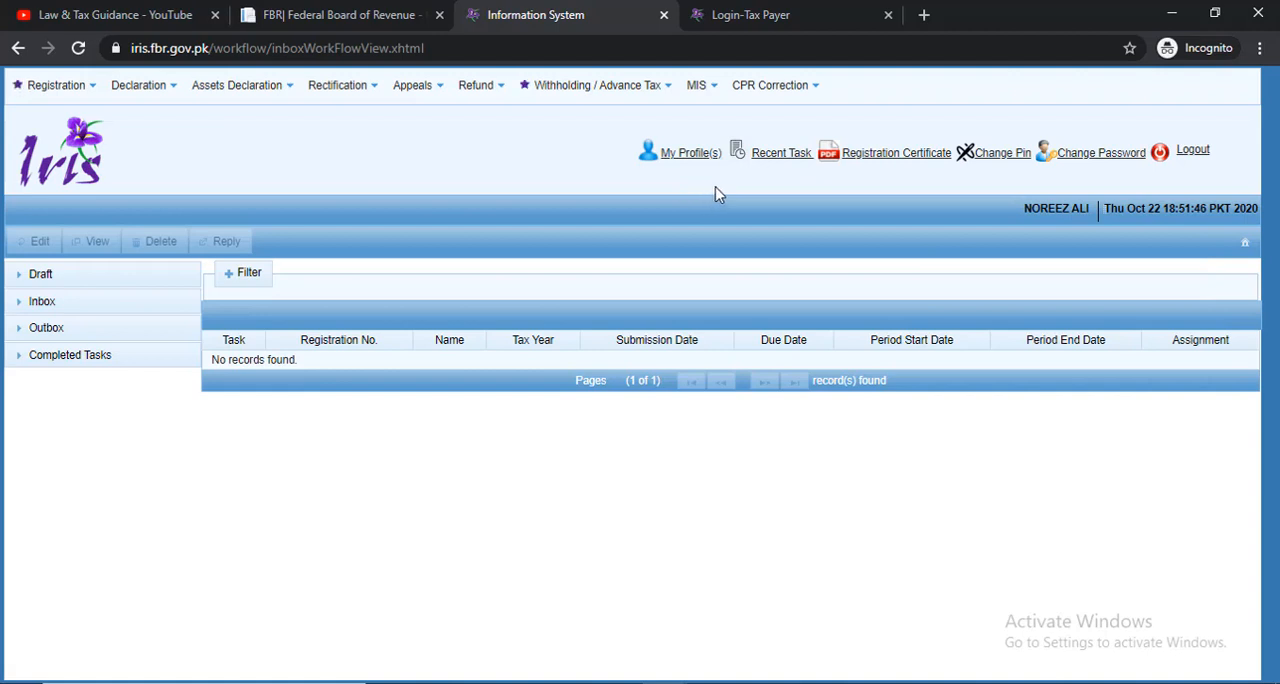
click(1193, 152)
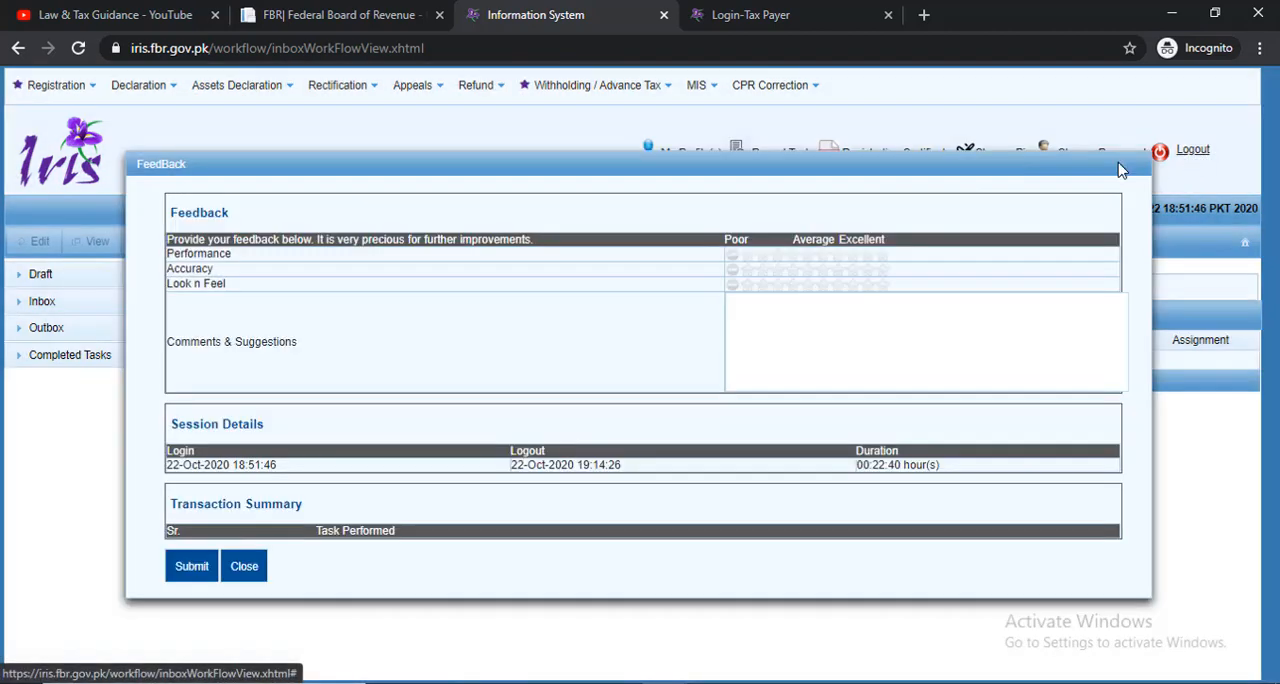
click(191, 566)
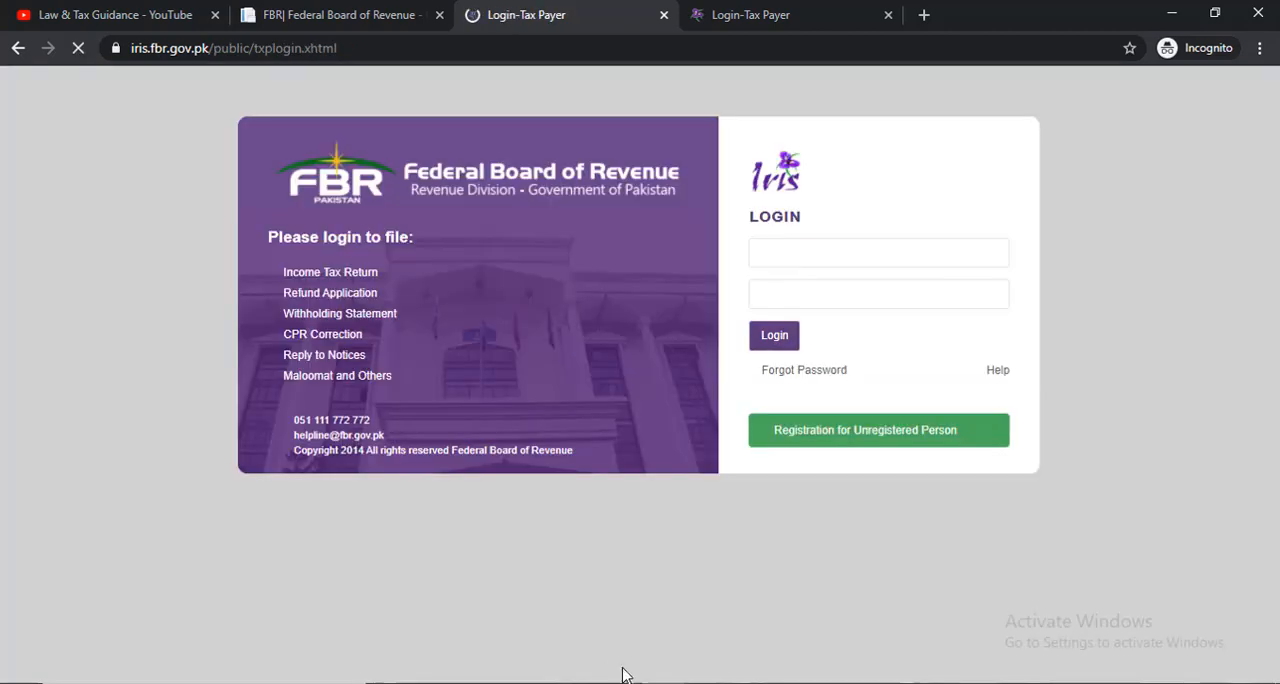